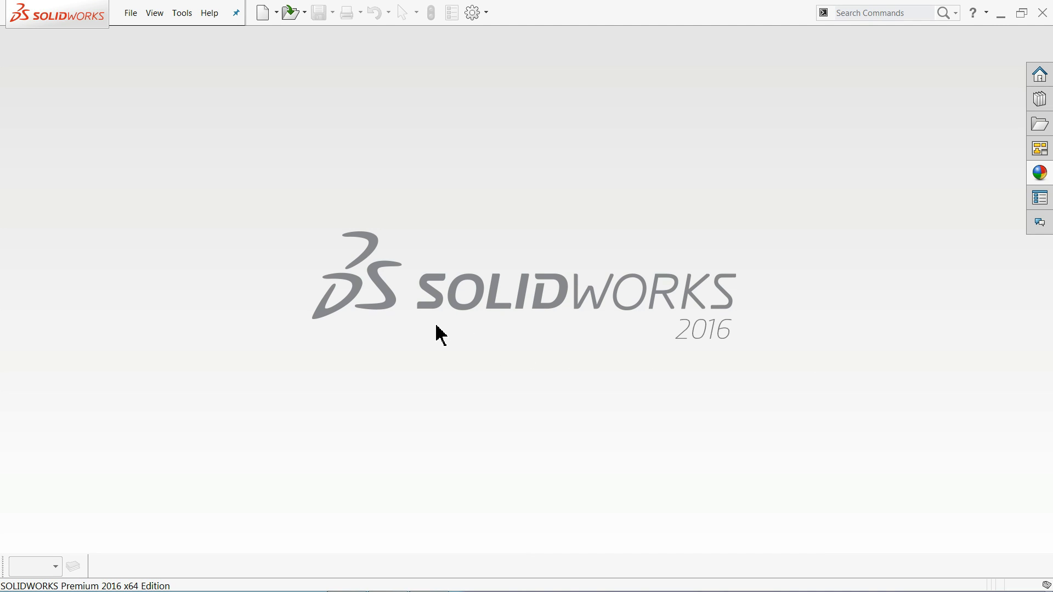
- Create a new part document and change its viewport background to plain white
left_click(133, 15)
left_click(159, 35)
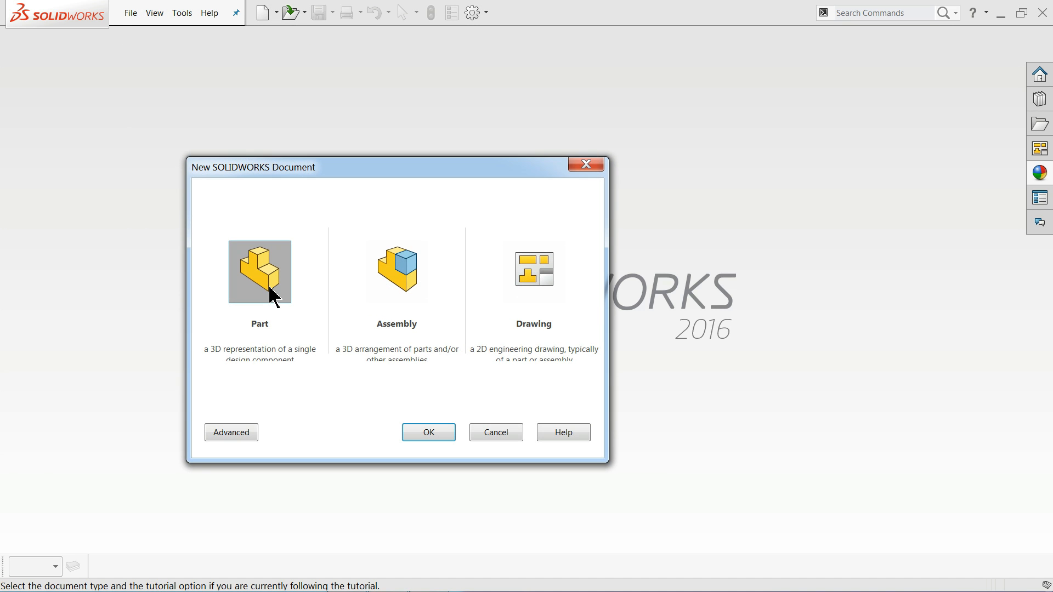
left_click(427, 432)
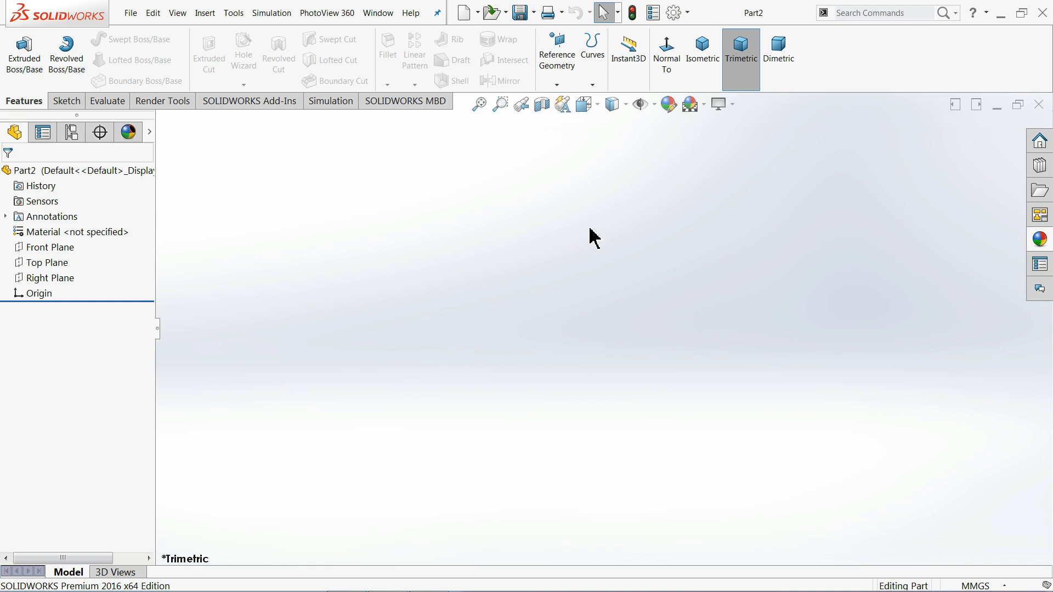
left_click(703, 105)
left_click(725, 33)
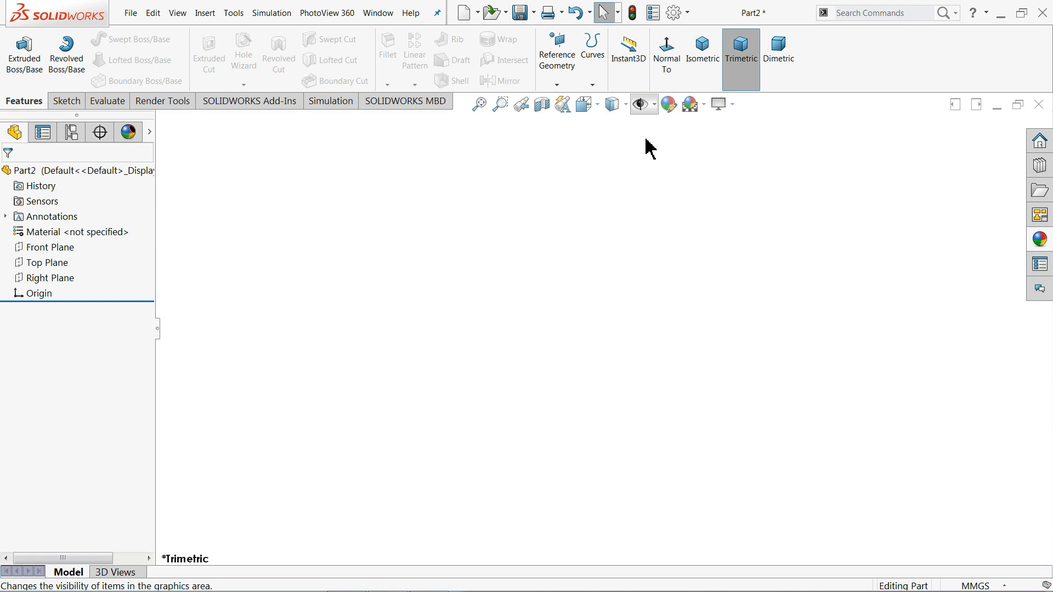
- Switch to the exercise 62 drawing in Windows Photo Viewer and examine the dimensions in its plan and front views
left_click(999, 15)
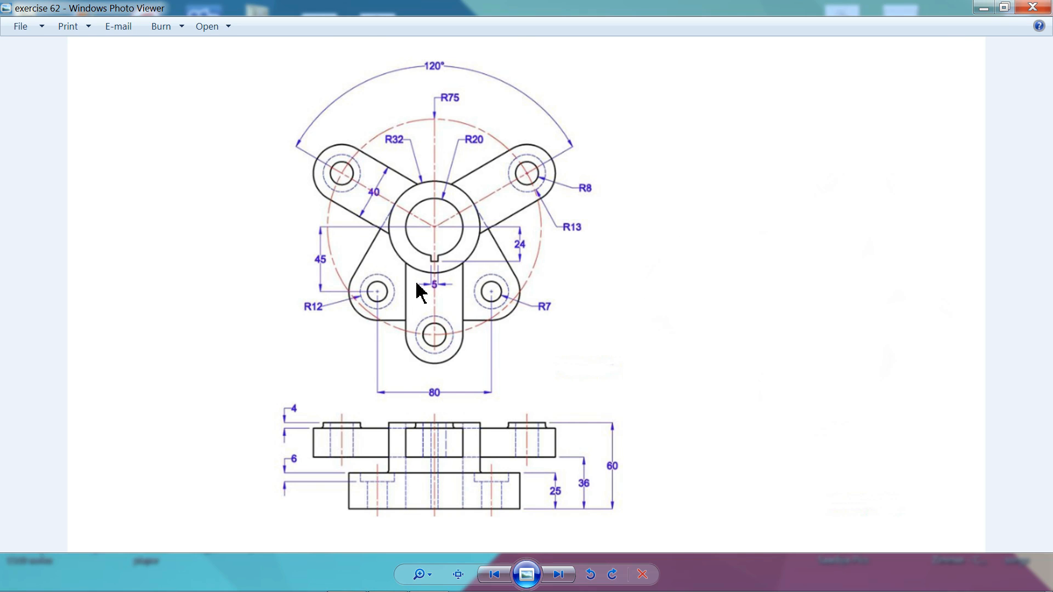
scroll(421, 292, "up", 1)
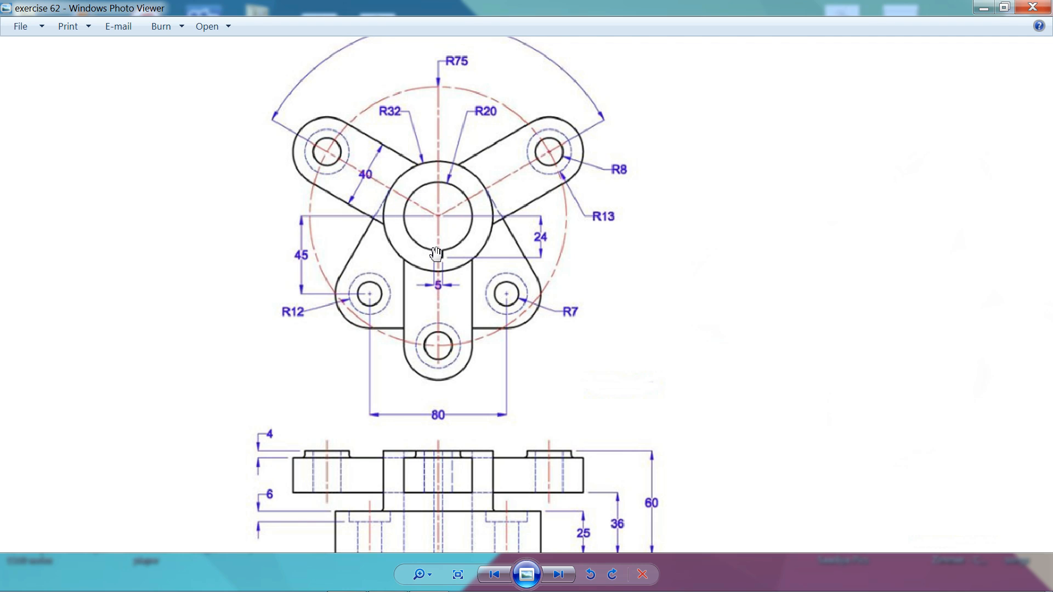
scroll(432, 253, "down", 1)
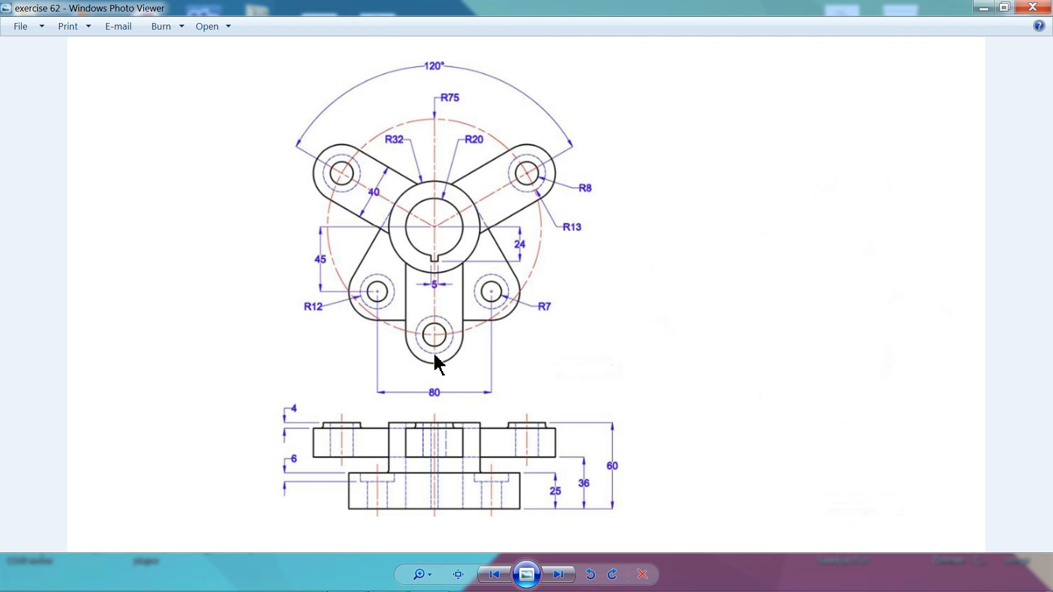
scroll(408, 496, "up", 1)
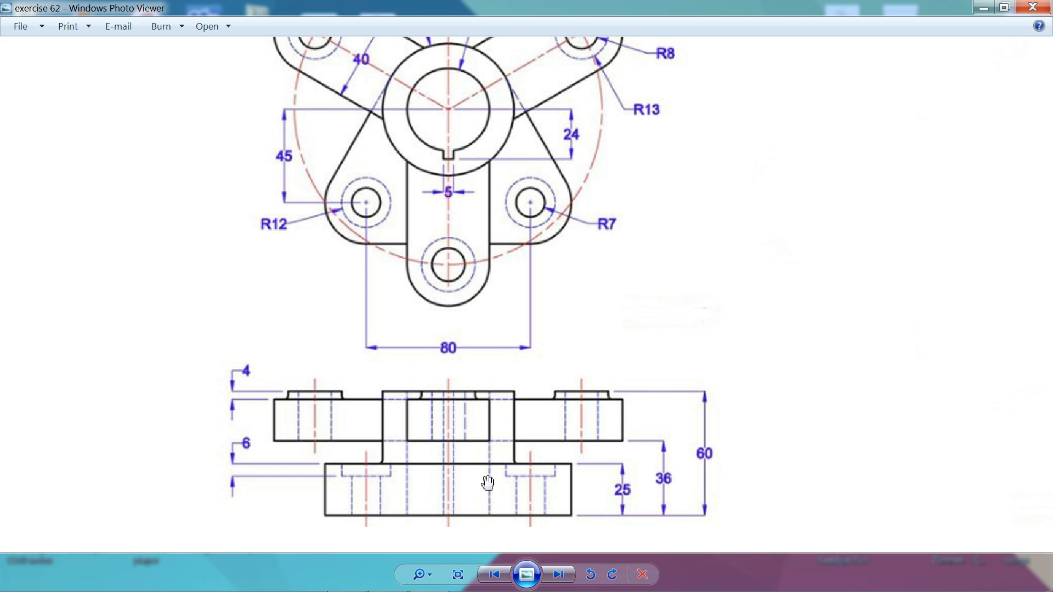
scroll(383, 179, "down", 1)
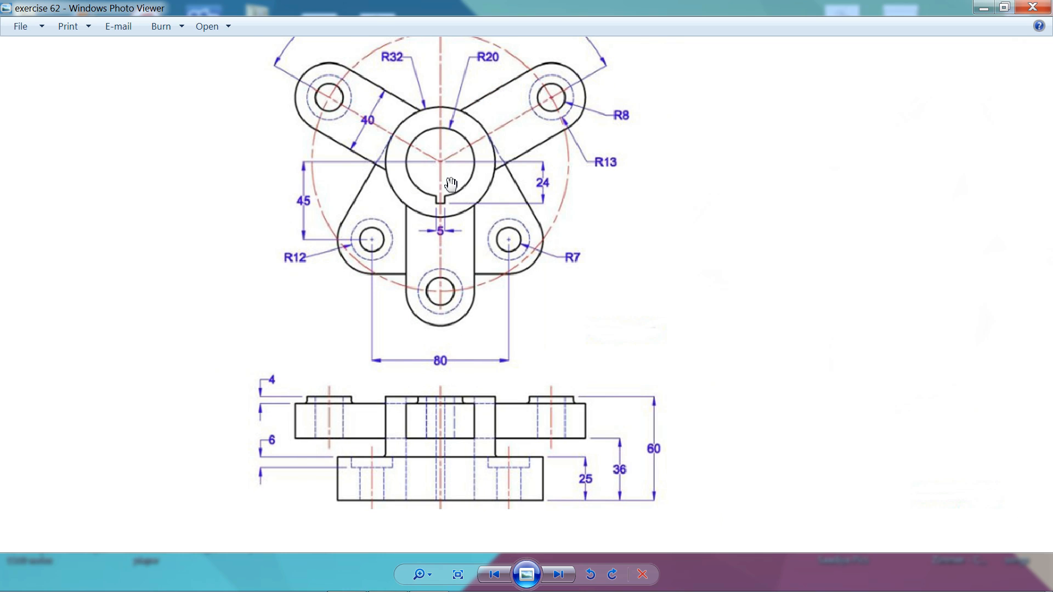
scroll(451, 182, "down", 1)
scroll(445, 194, "up", 1)
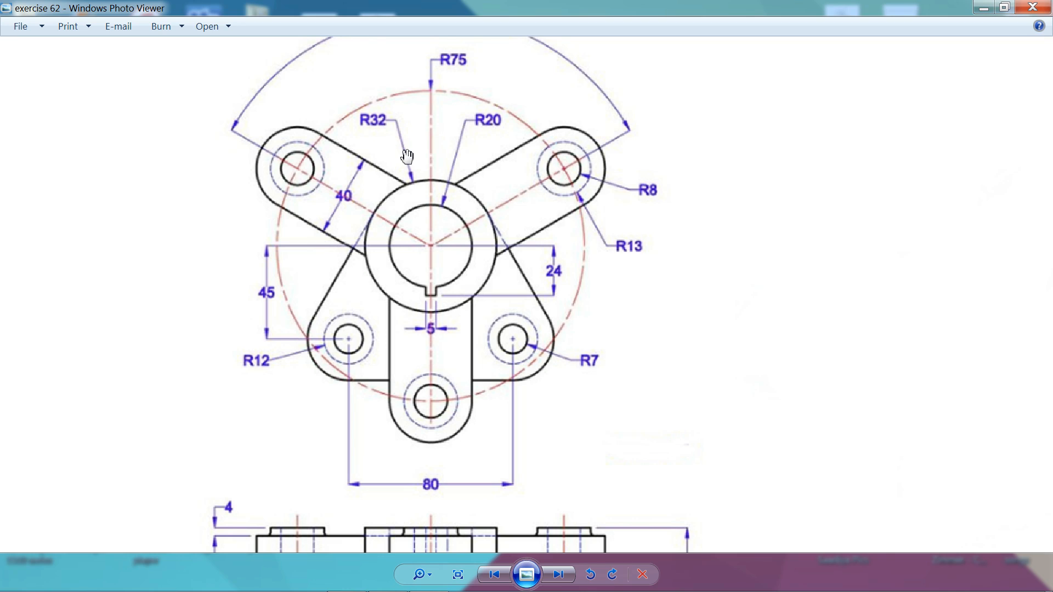
scroll(428, 226, "down", 2)
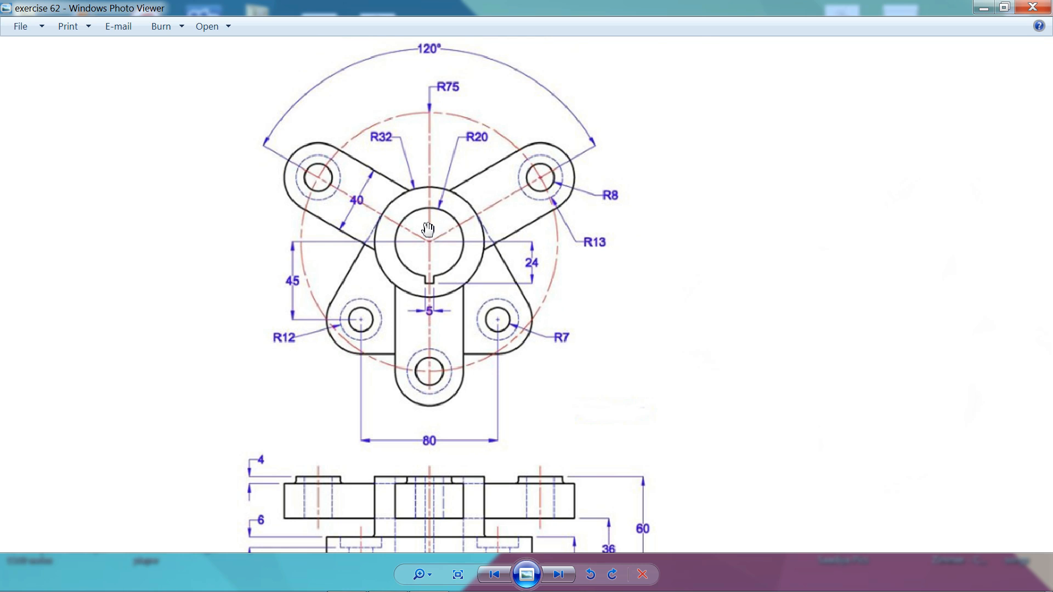
scroll(457, 447, "up", 2)
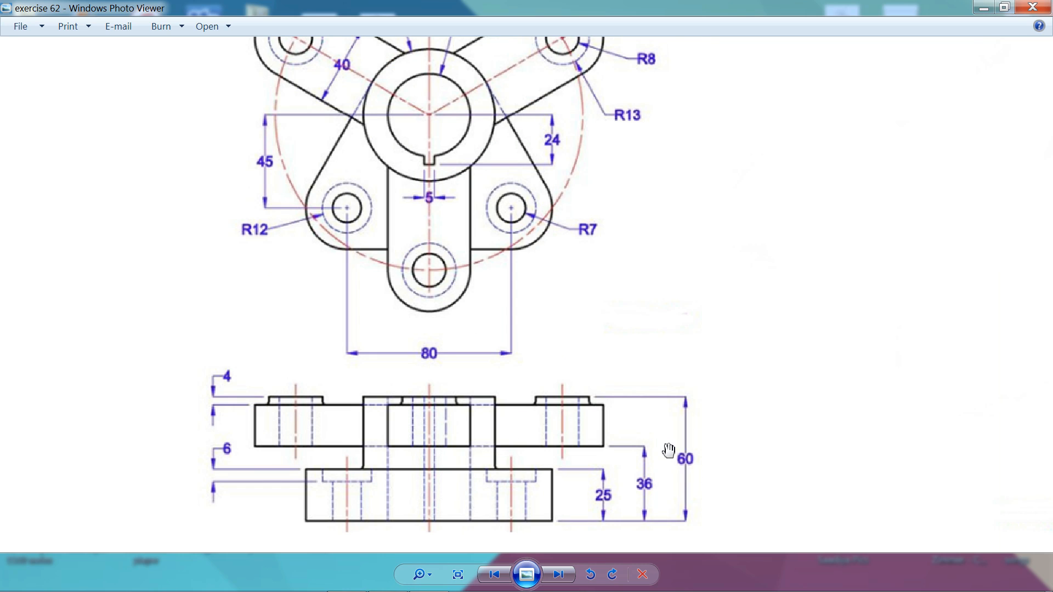
scroll(460, 181, "down", 1)
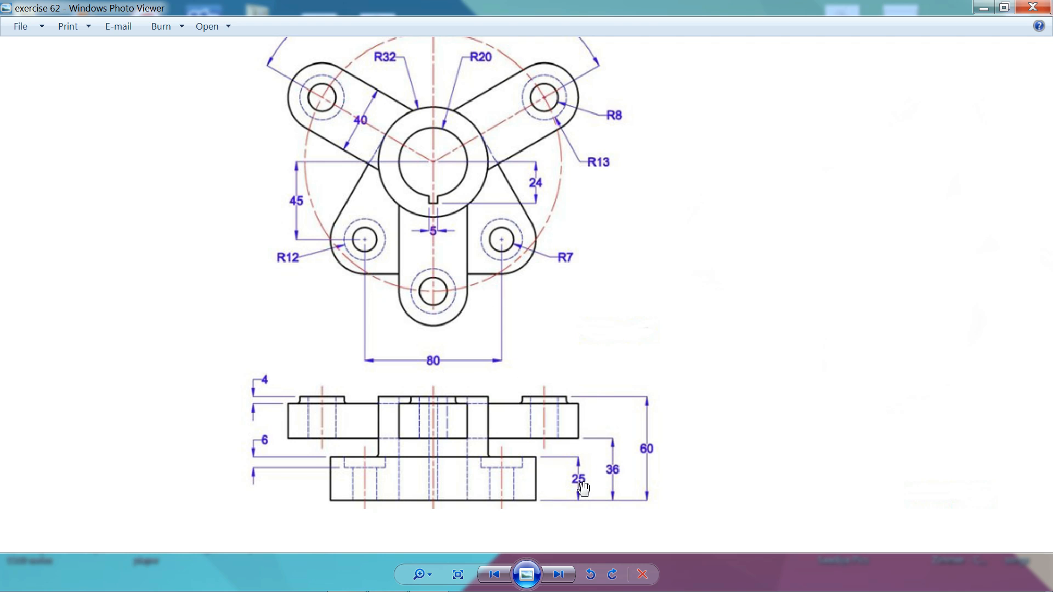
scroll(402, 236, "down", 1)
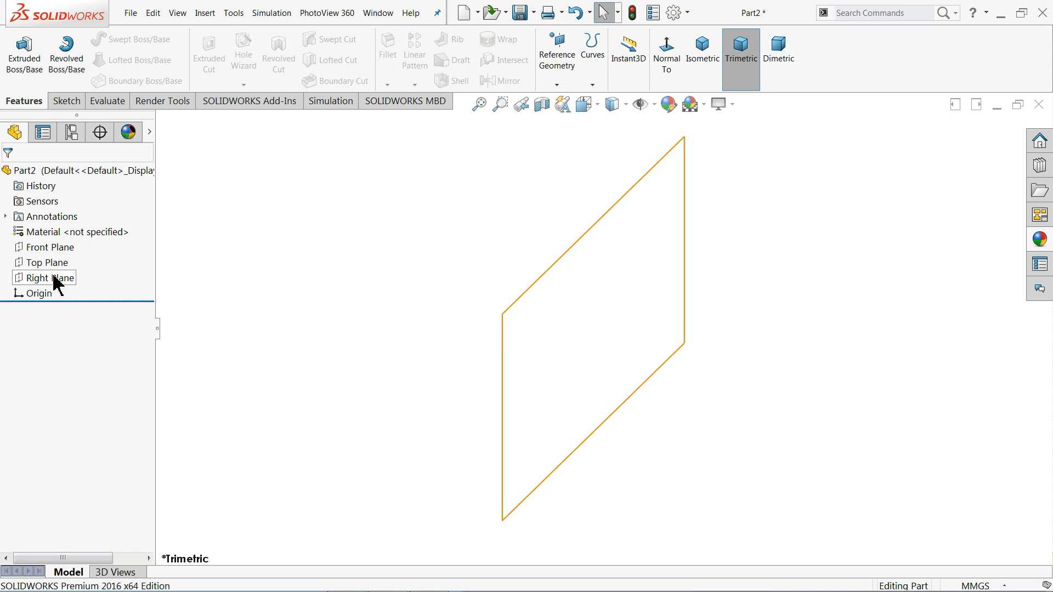
- Start an Extruded Boss/Base and open its profile sketch on the Top Plane
left_click(53, 266)
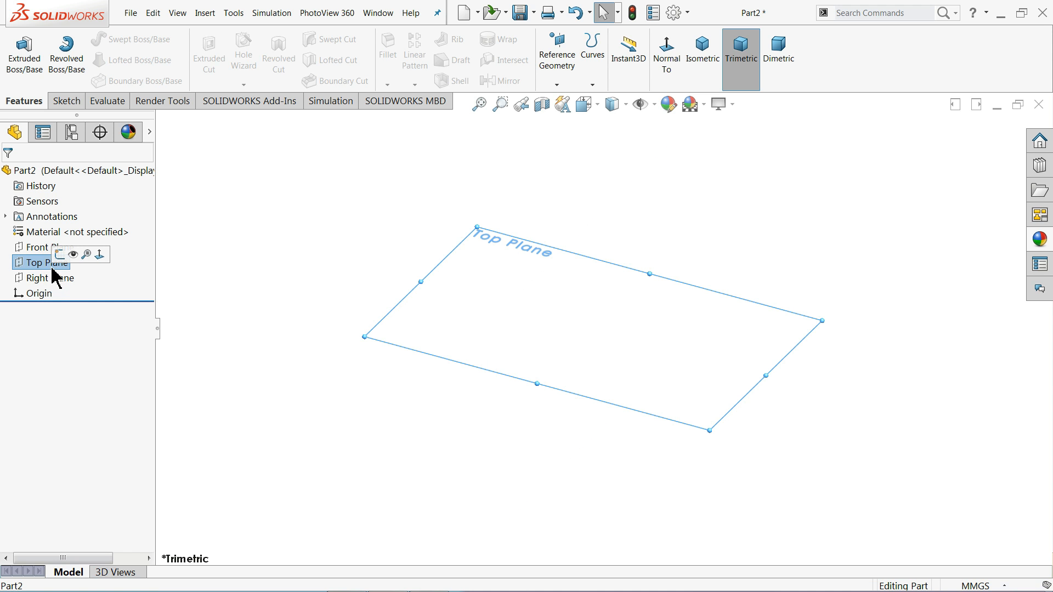
left_click(226, 176)
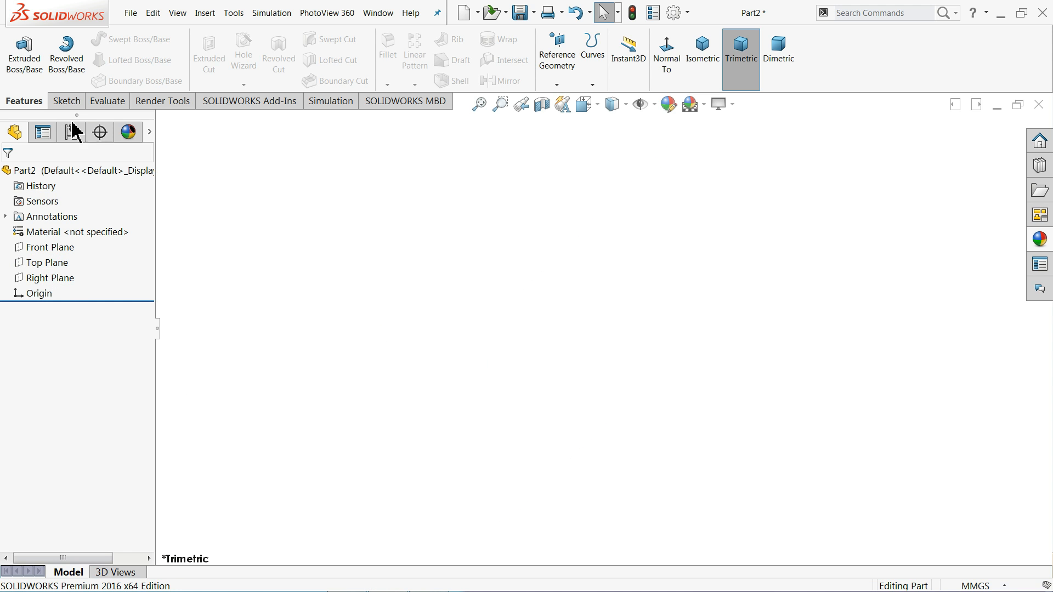
left_click(27, 74)
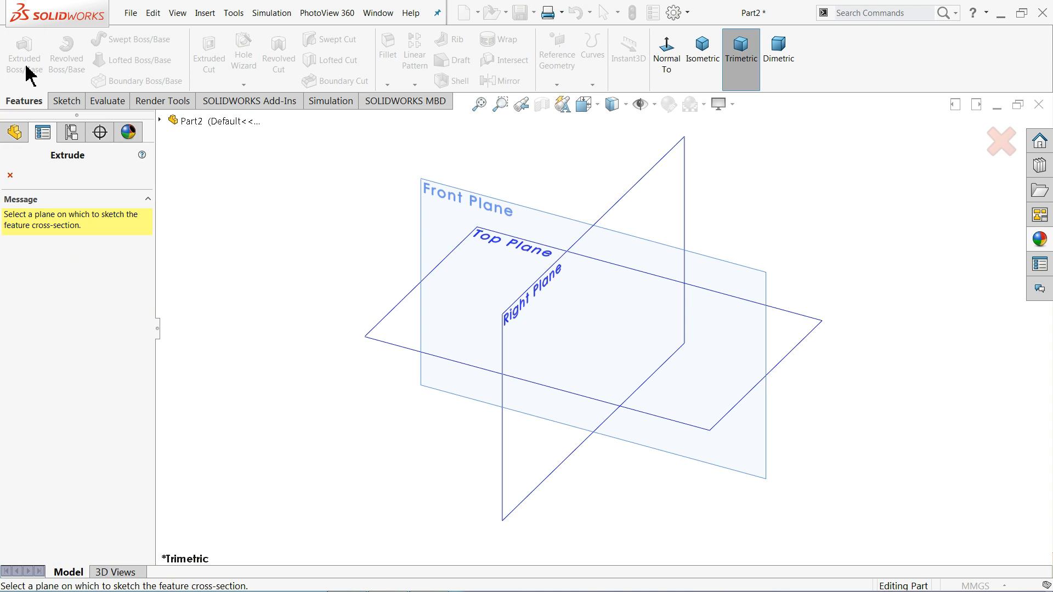
left_click(393, 328)
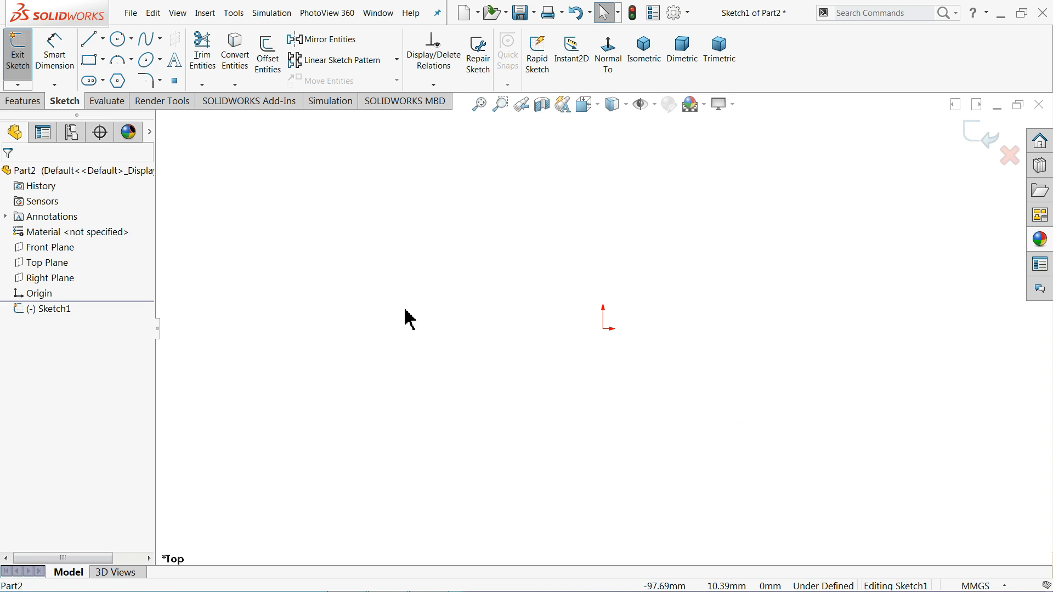
- Sketch two concentric circles centred on the origin, the outer one about 154 mm in diameter
left_click(118, 40)
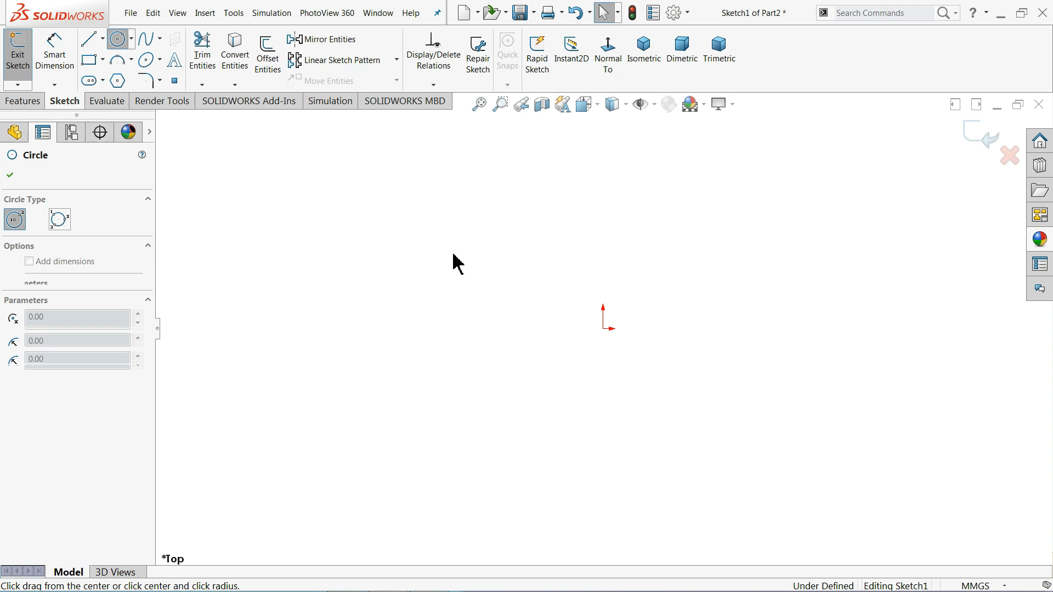
left_click_drag(604, 329, 603, 236)
left_click_drag(603, 328, 523, 208)
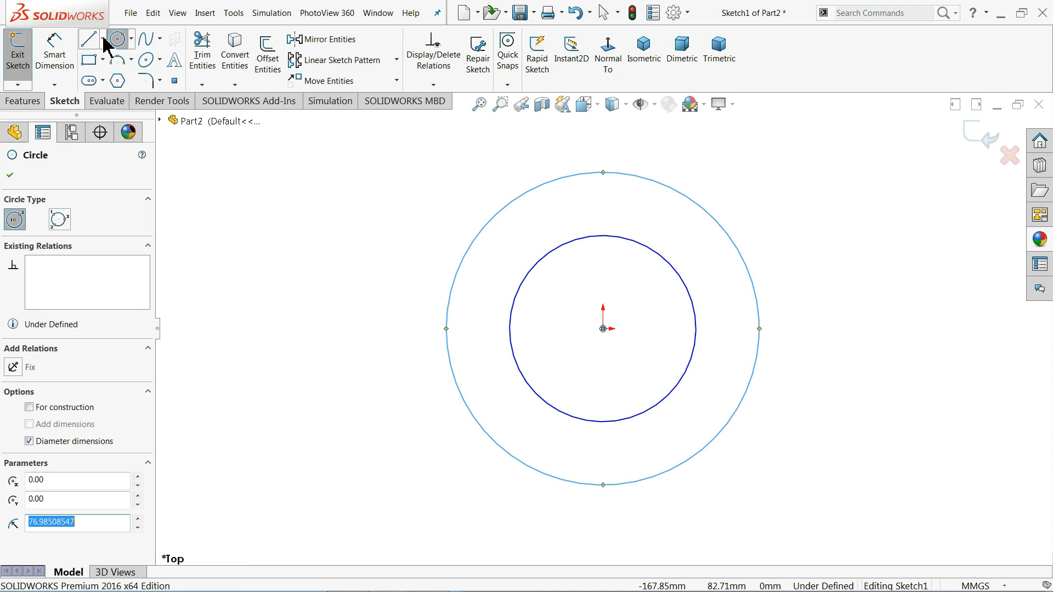
- Draw a vertical centerline from the origin down to the lowest point of the outer circle
left_click(103, 39)
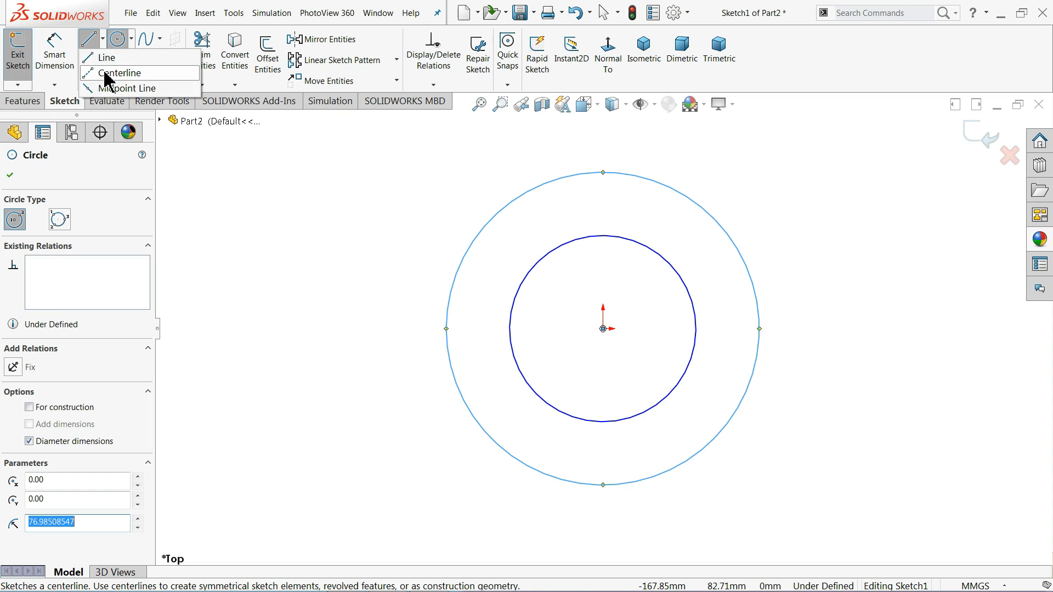
left_click(105, 74)
left_click(616, 341)
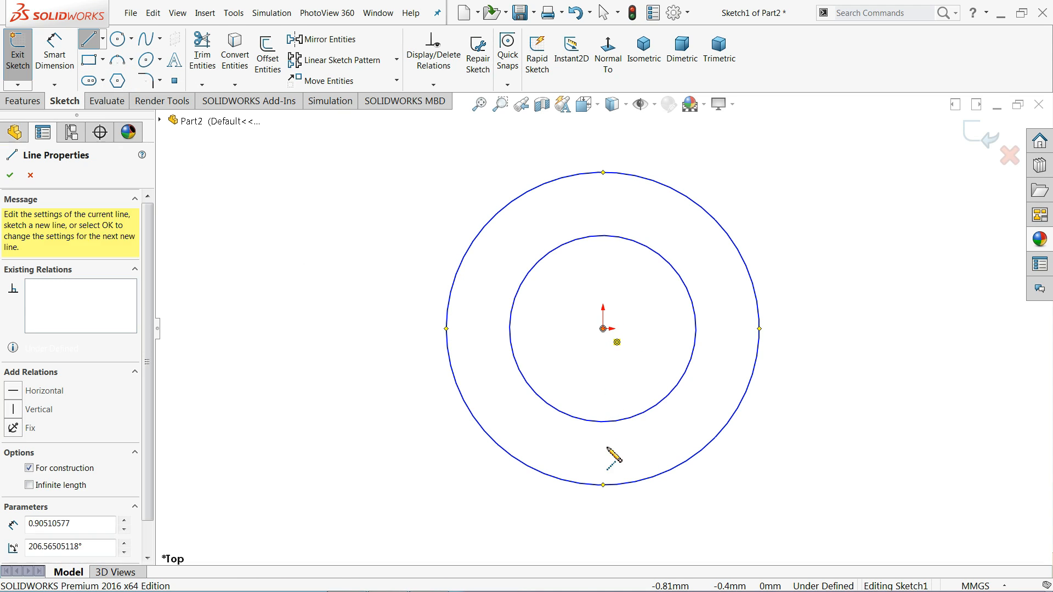
right_click(509, 367)
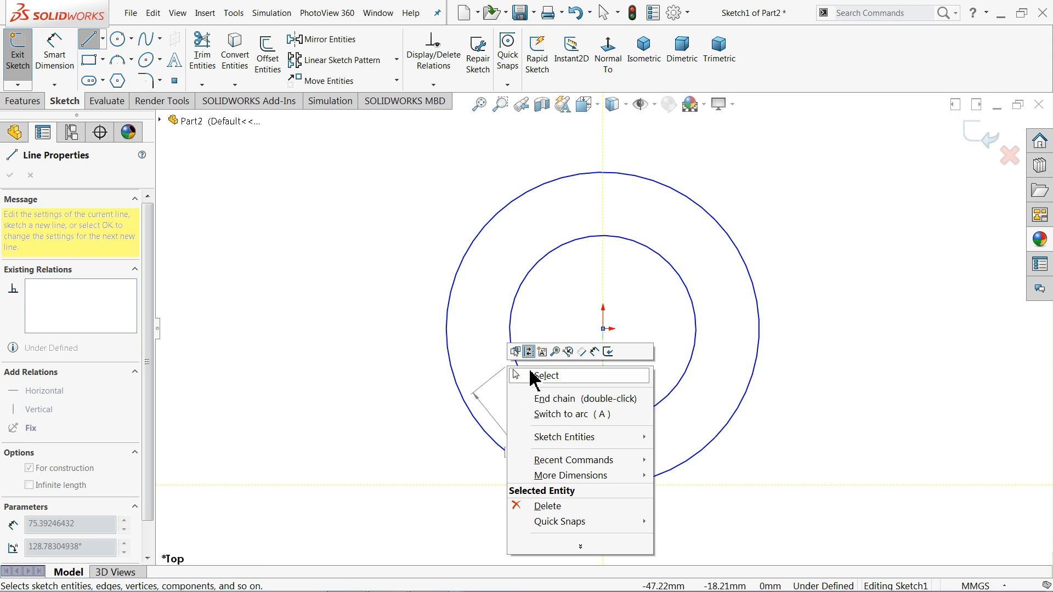
left_click(543, 376)
- Sketch a corner rectangle for the keyway across the centerline, starting on the lower part of the inner circle
left_click(103, 59)
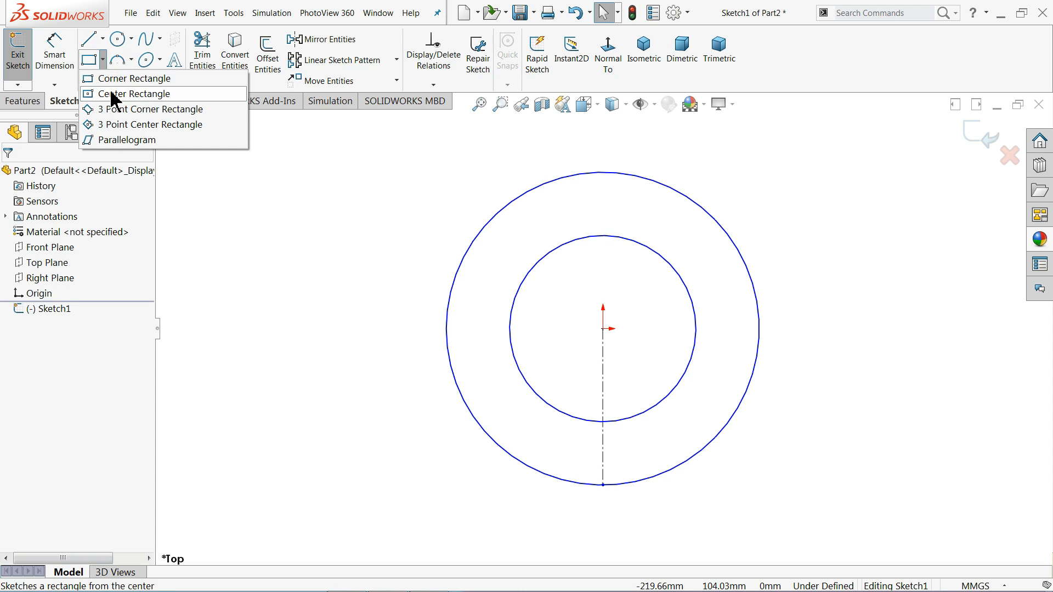
left_click(110, 79)
scroll(605, 441, "down", 5)
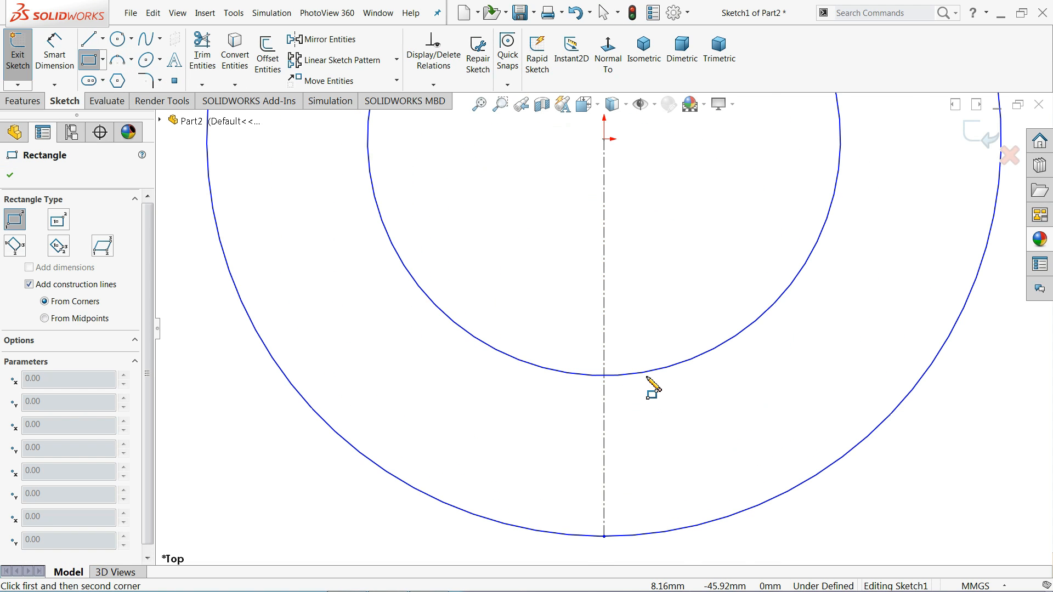
left_click(644, 372)
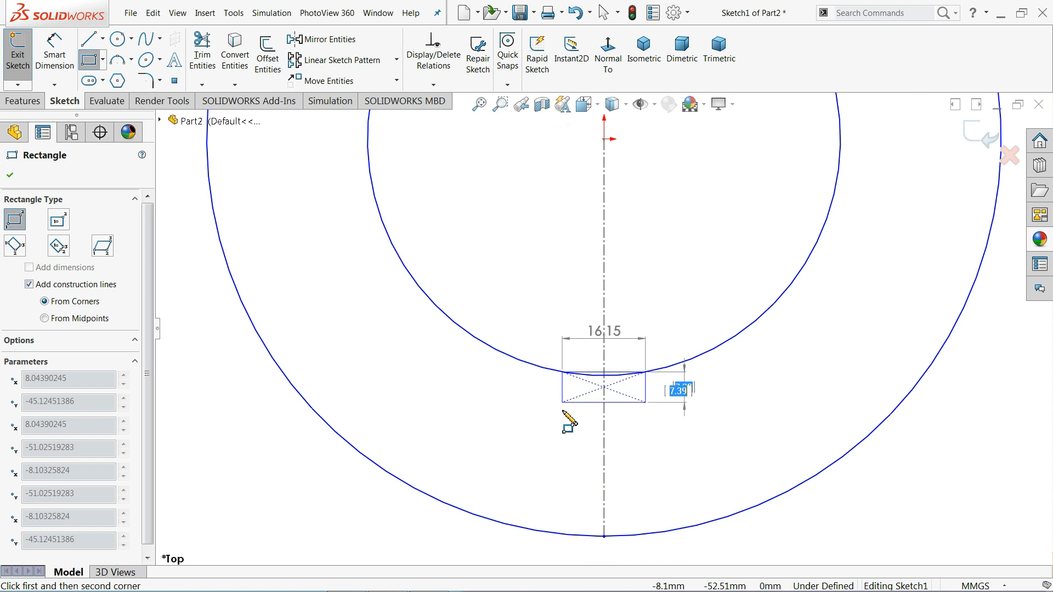
left_click(539, 442)
- Dimension the outer circle's diameter as 64 mm
left_click(54, 54)
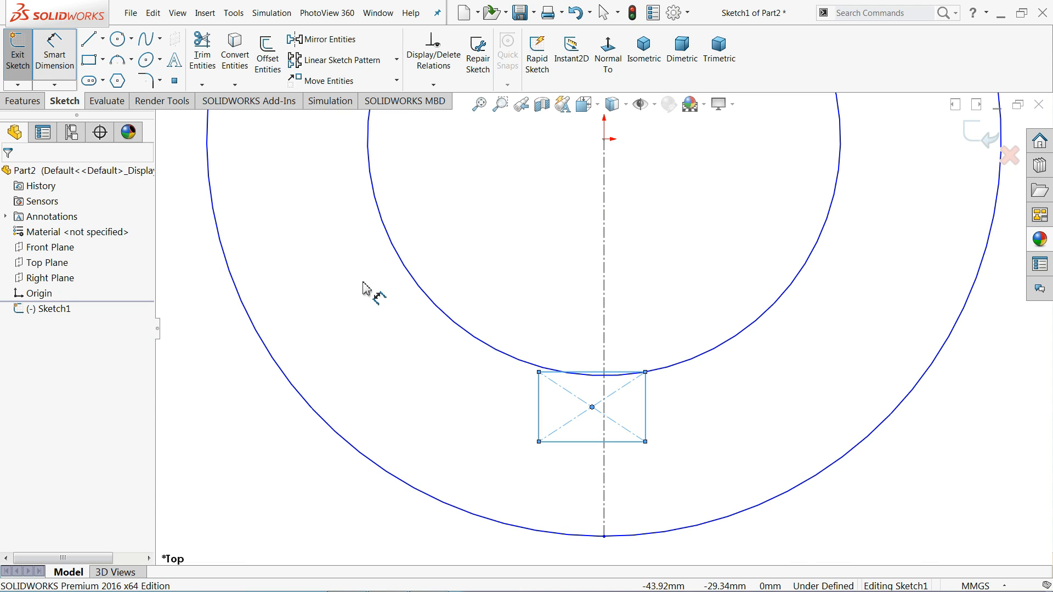
key("z")
scroll(469, 304, "up", 2)
scroll(585, 232, "down", 2)
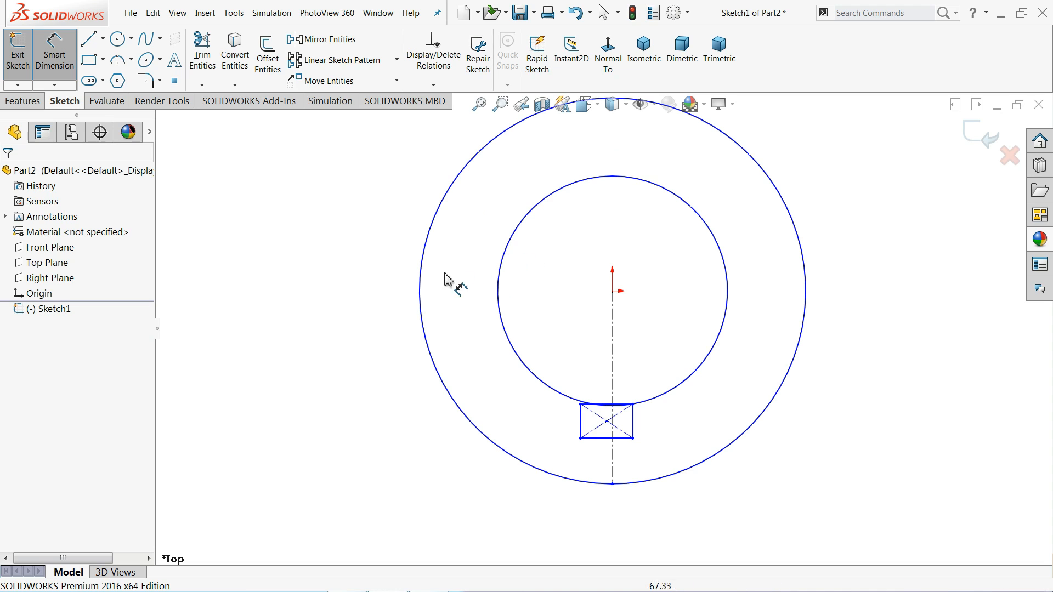
left_click(425, 300)
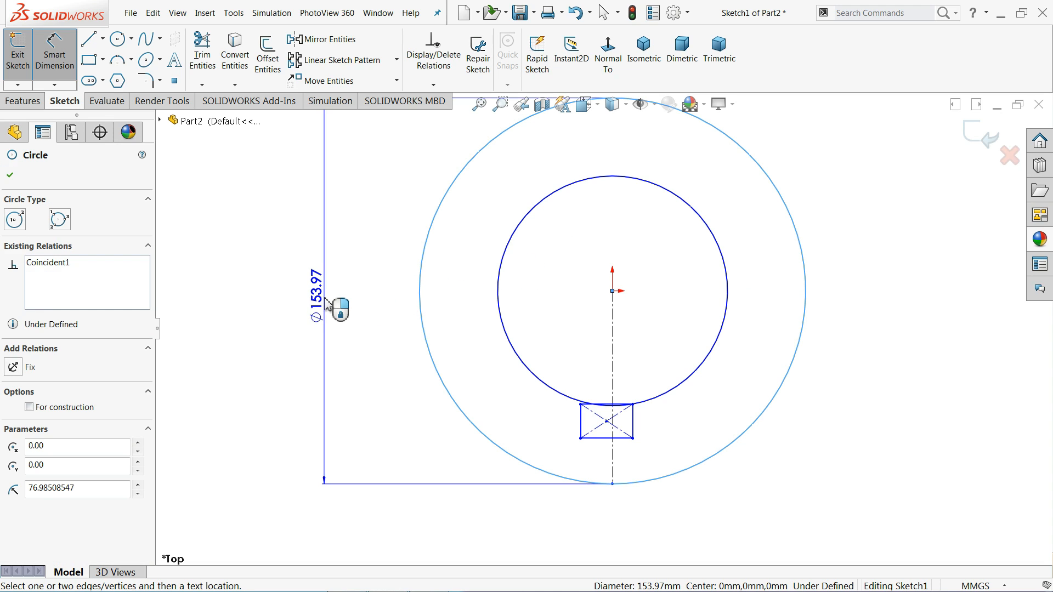
left_click(328, 303)
type("64")
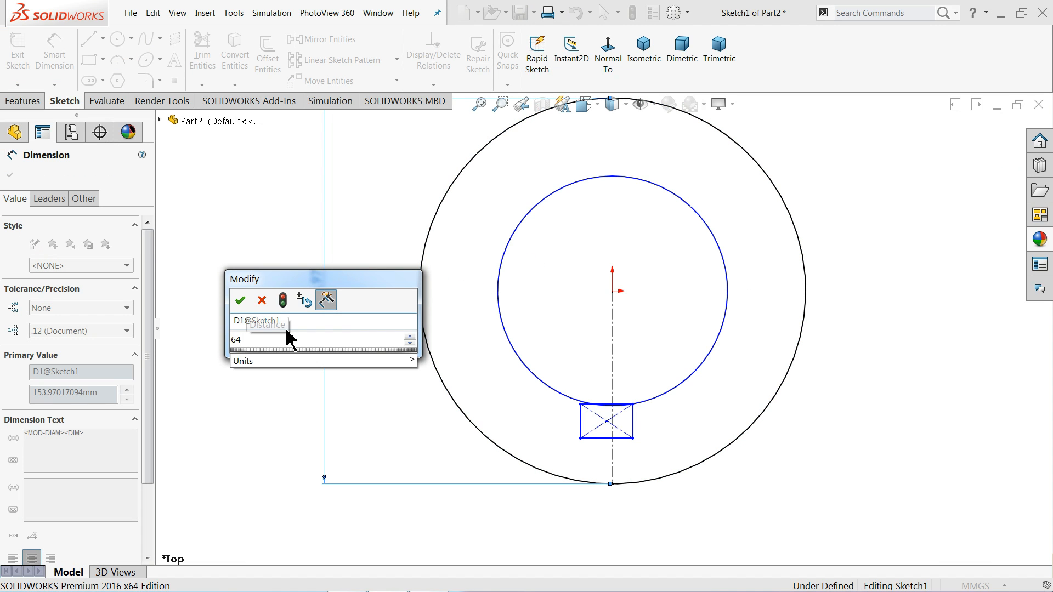
left_click(242, 301)
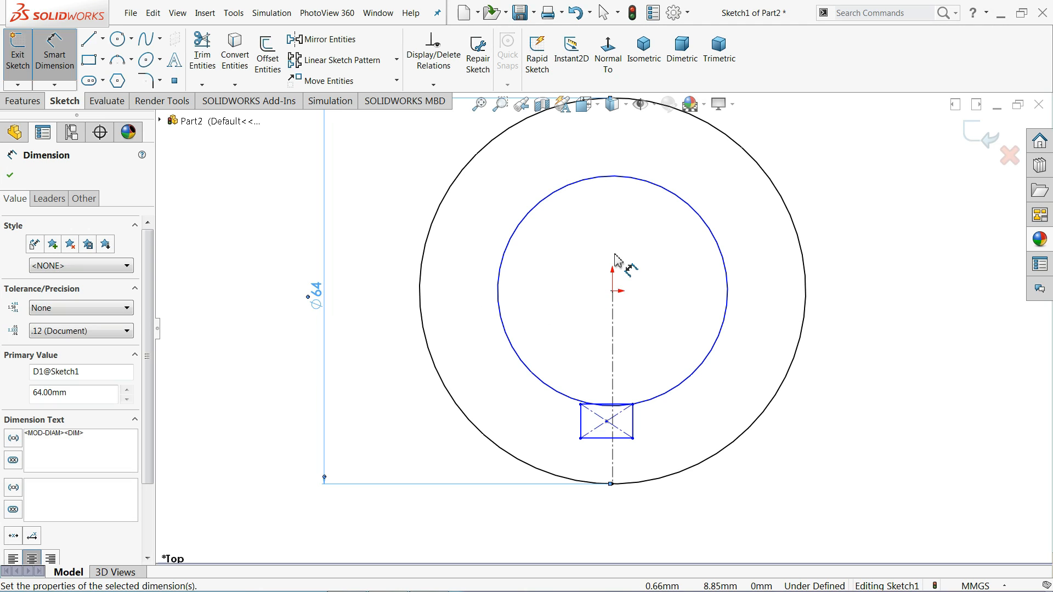
- Dimension the inner circle's diameter as 40 mm
scroll(615, 254, "down", 1)
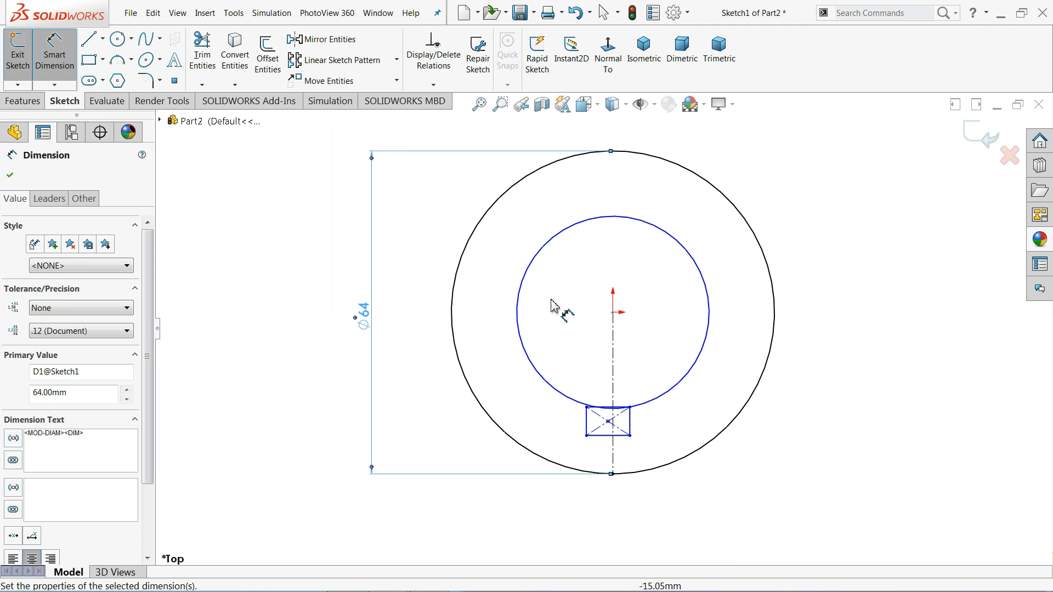
left_click(518, 322)
left_click(427, 314)
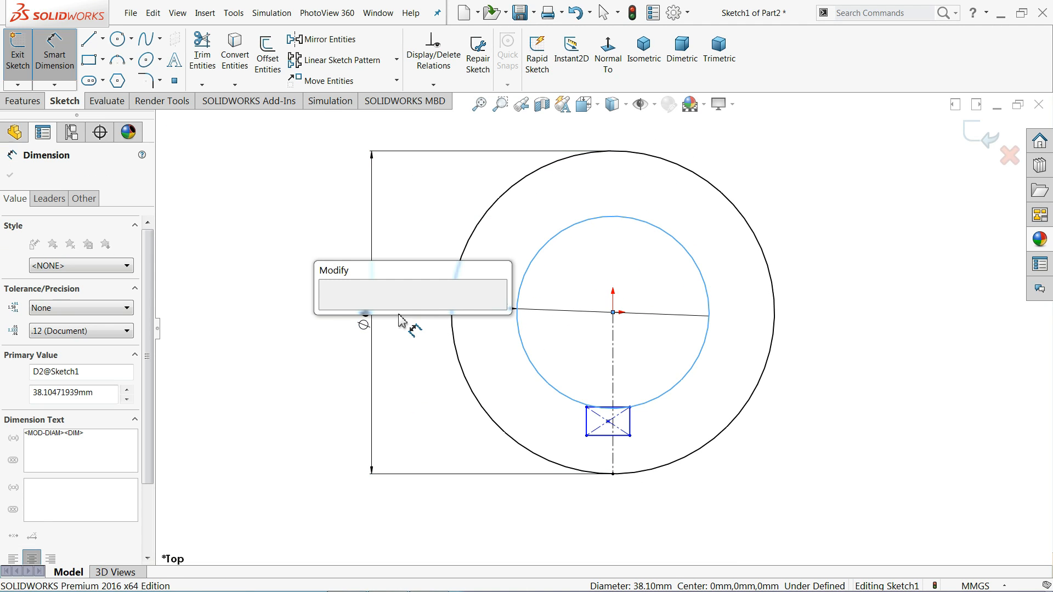
type("40")
left_click(329, 308)
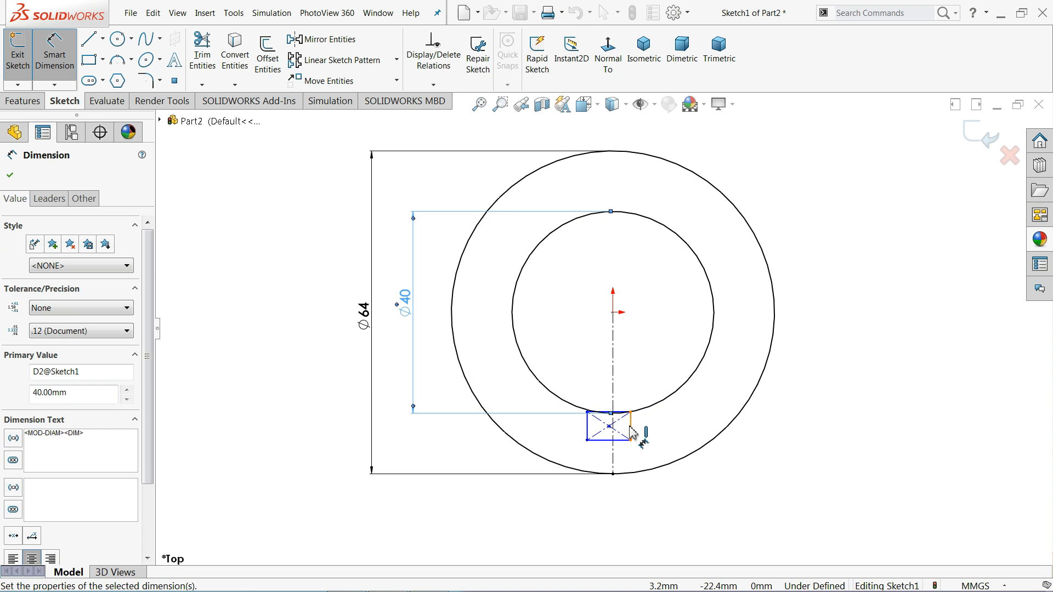
- Dimension the width of the keyway rectangle's lower edge as 5 mm
scroll(630, 433, "down", 1)
left_click(617, 440)
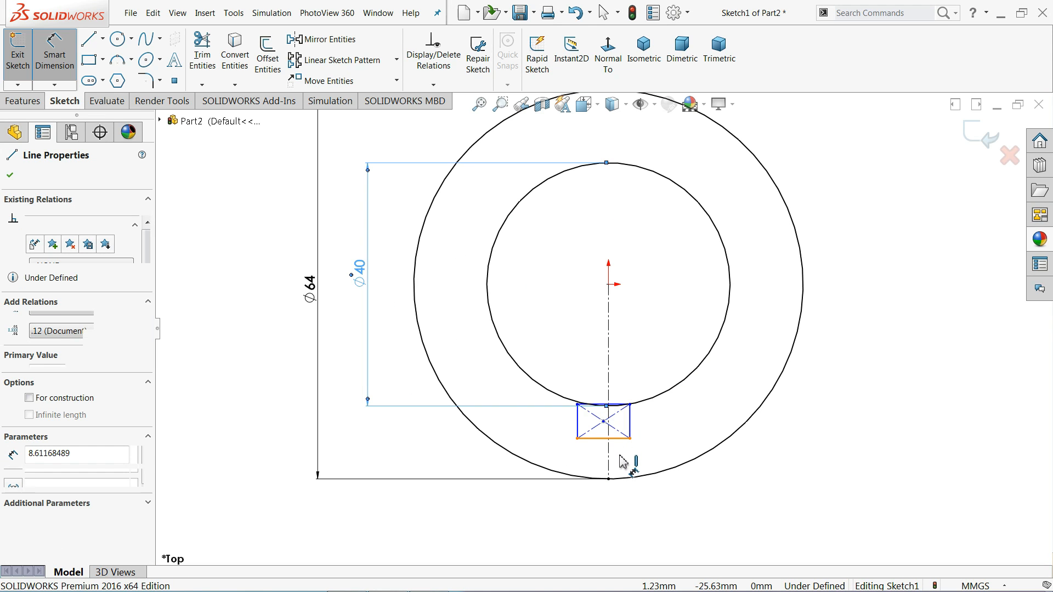
left_click(630, 466)
type("5")
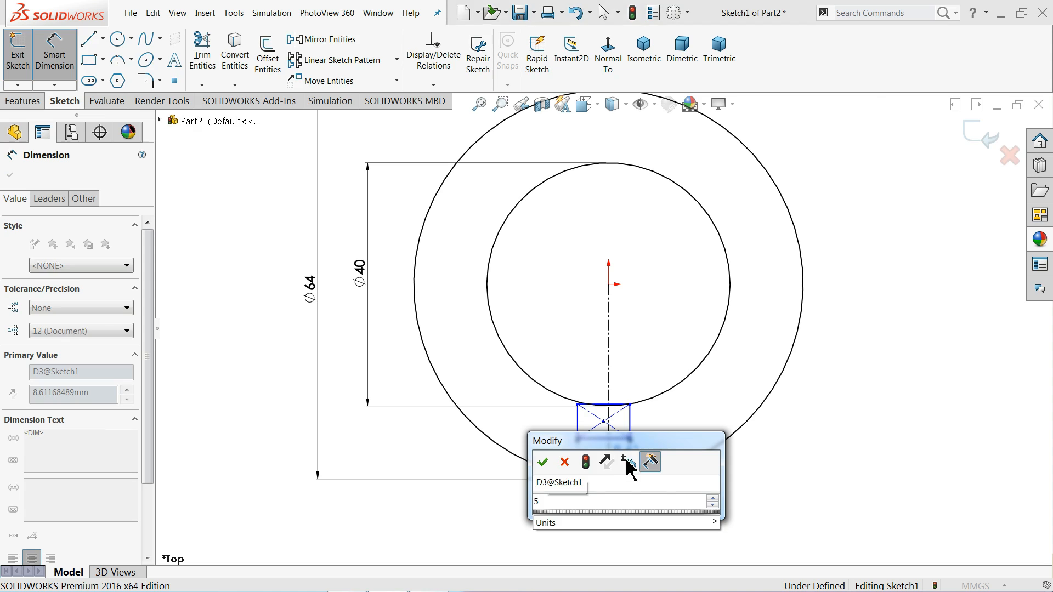
key("Return")
- Dimension the vertical distance from the origin to the keyway rectangle's lower edge as 24 mm
scroll(665, 413, "down", 1)
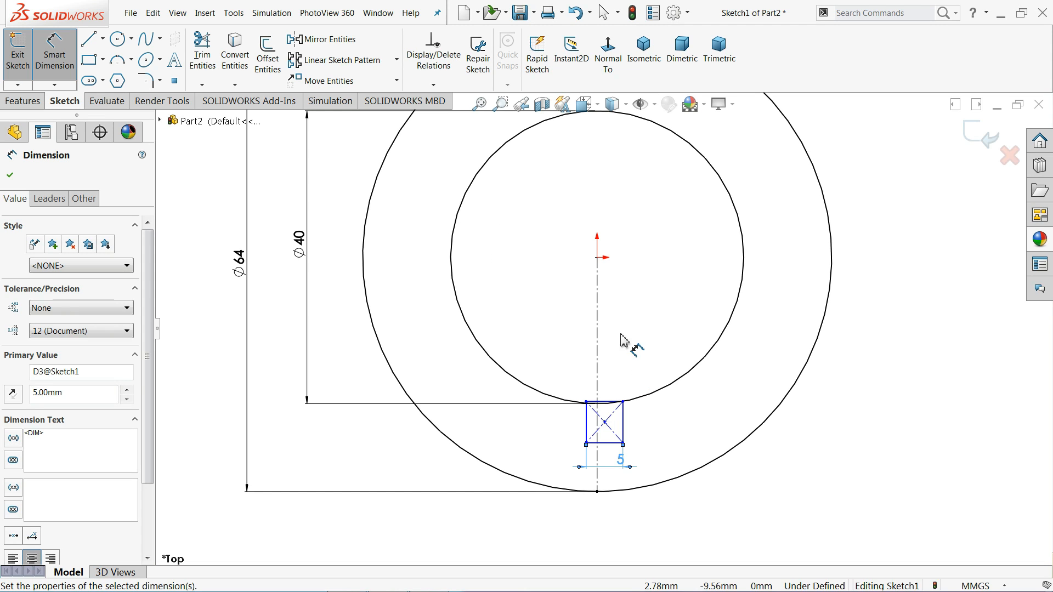
left_click(597, 257)
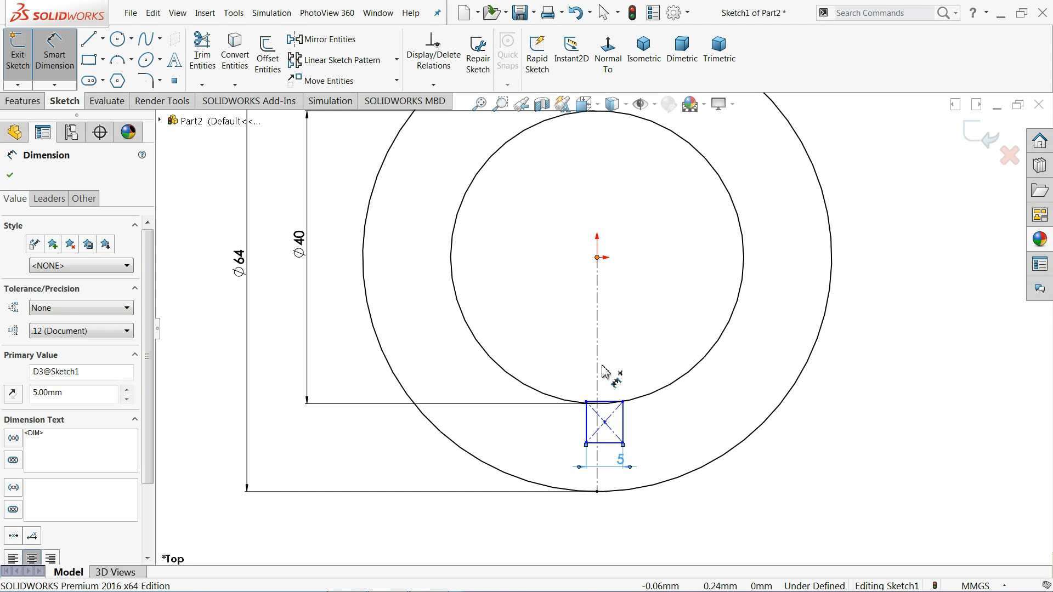
left_click(605, 443)
left_click(886, 357)
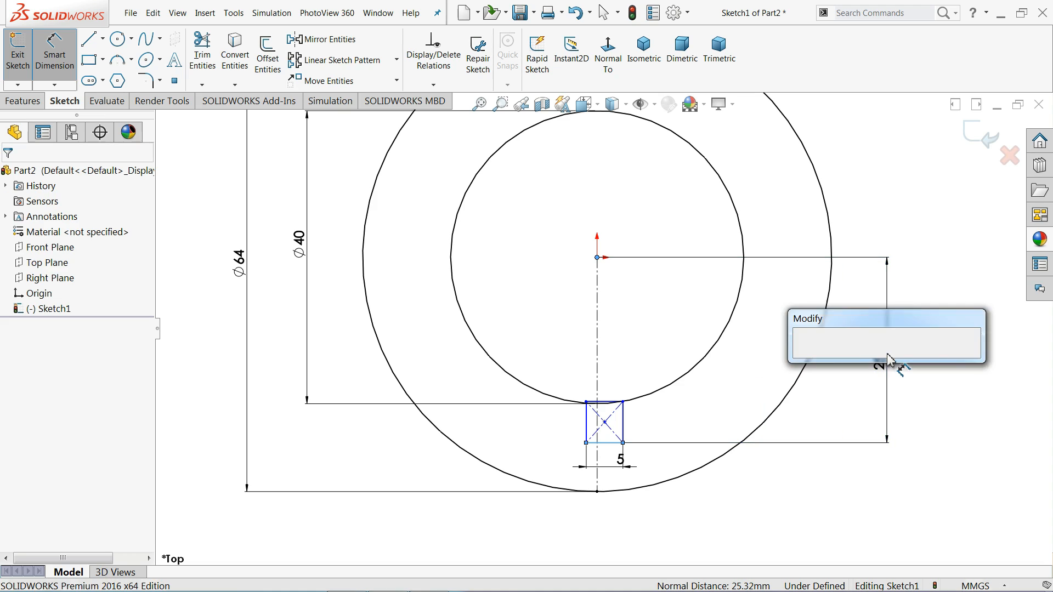
type("24")
key("Return")
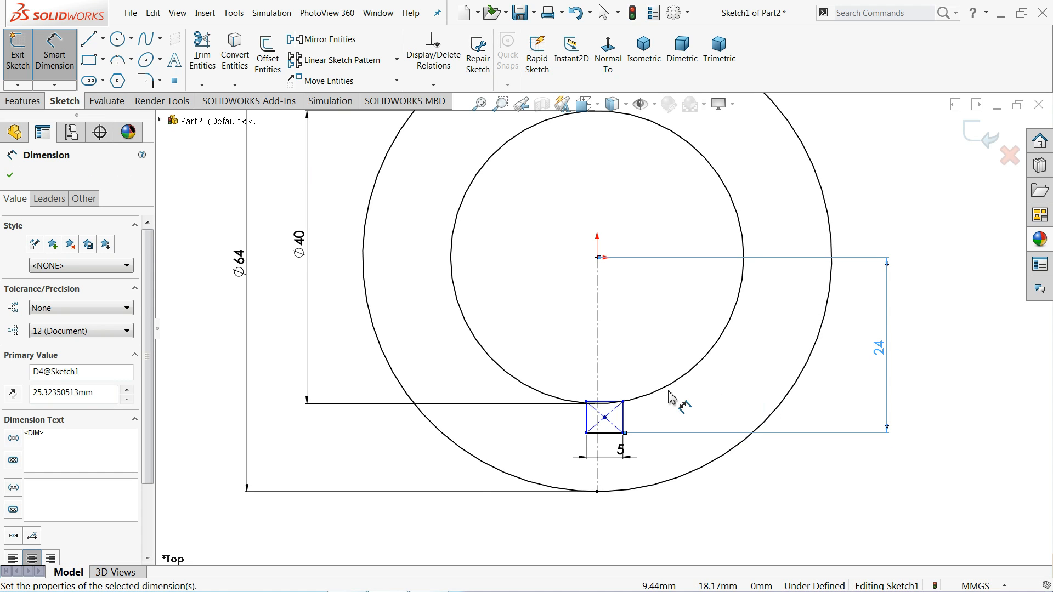
- Make the keyway rectangle's upper-left corner coincident with the inner circle
scroll(670, 397, "down", 3)
right_click(516, 333)
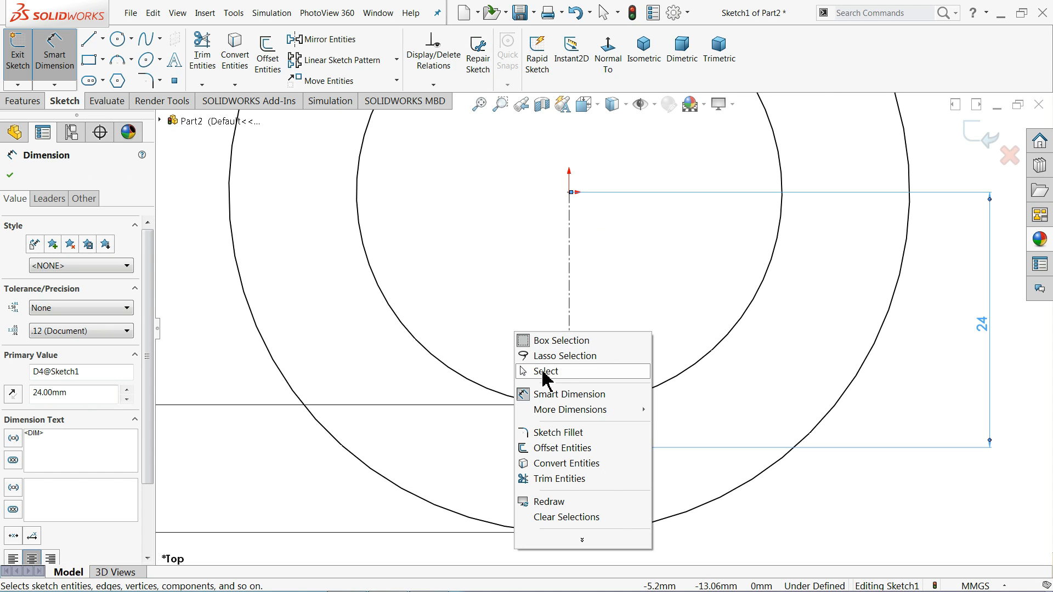
left_click(544, 372)
scroll(584, 422, "down", 5)
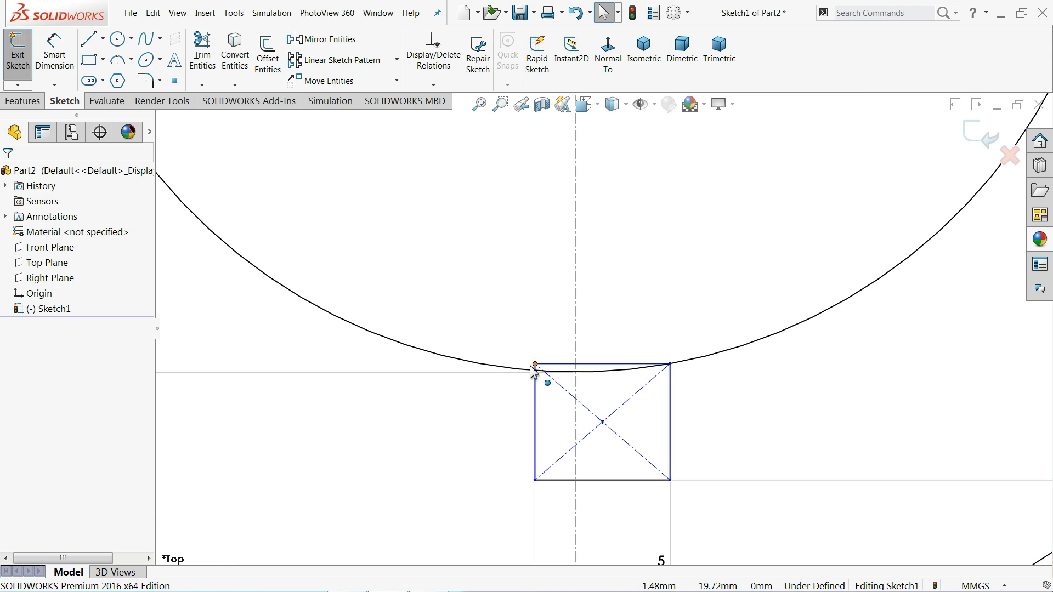
left_click(533, 366)
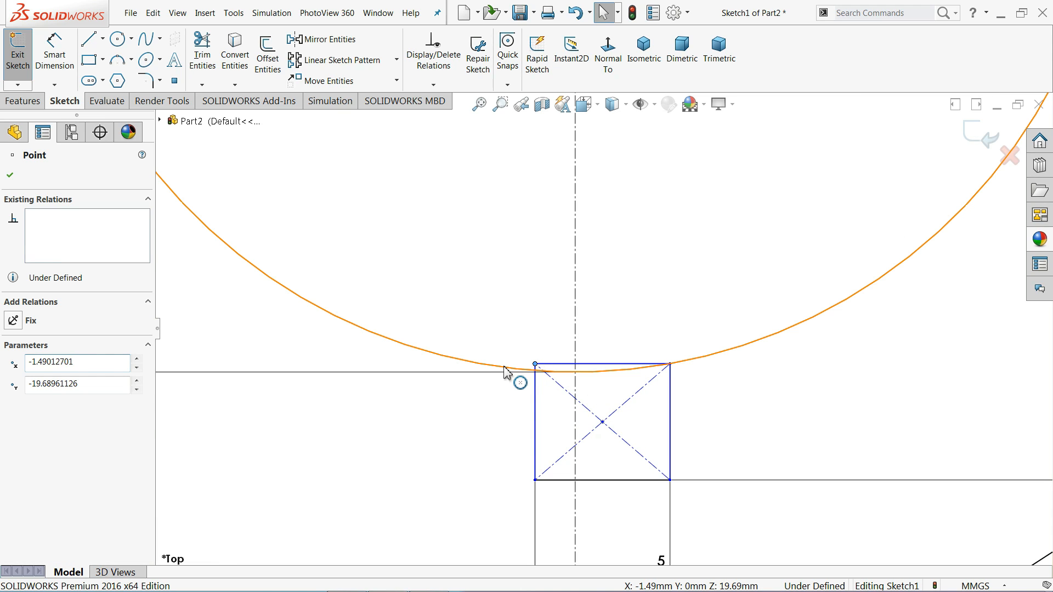
left_click(509, 369, "ctrl")
left_click(549, 324)
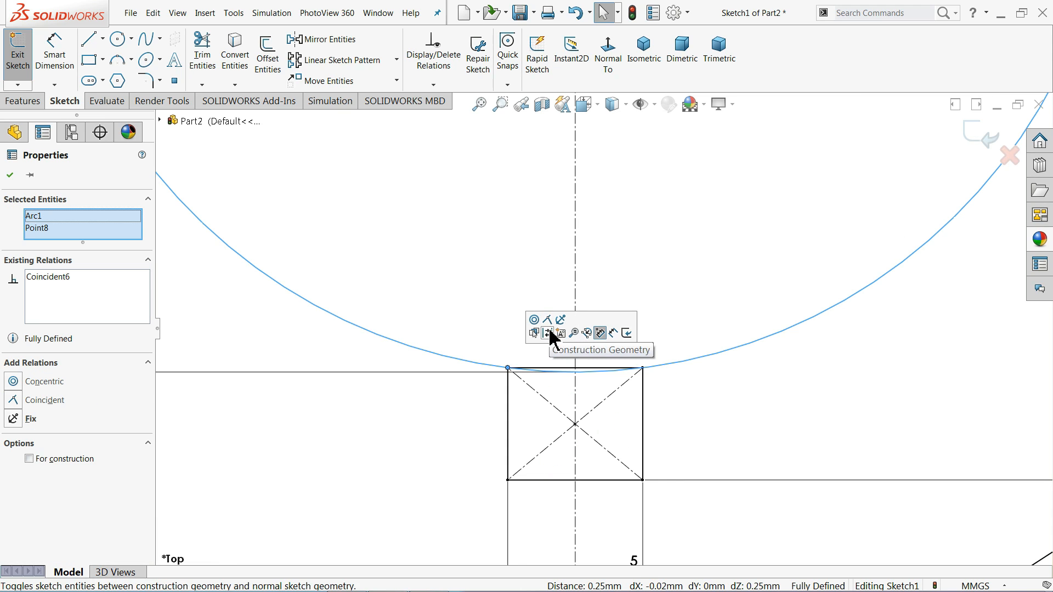
left_click(701, 410)
- Trim away the rectangle's upper edge and the inner circle's arc between the keyway sides
scroll(630, 387, "down", 3)
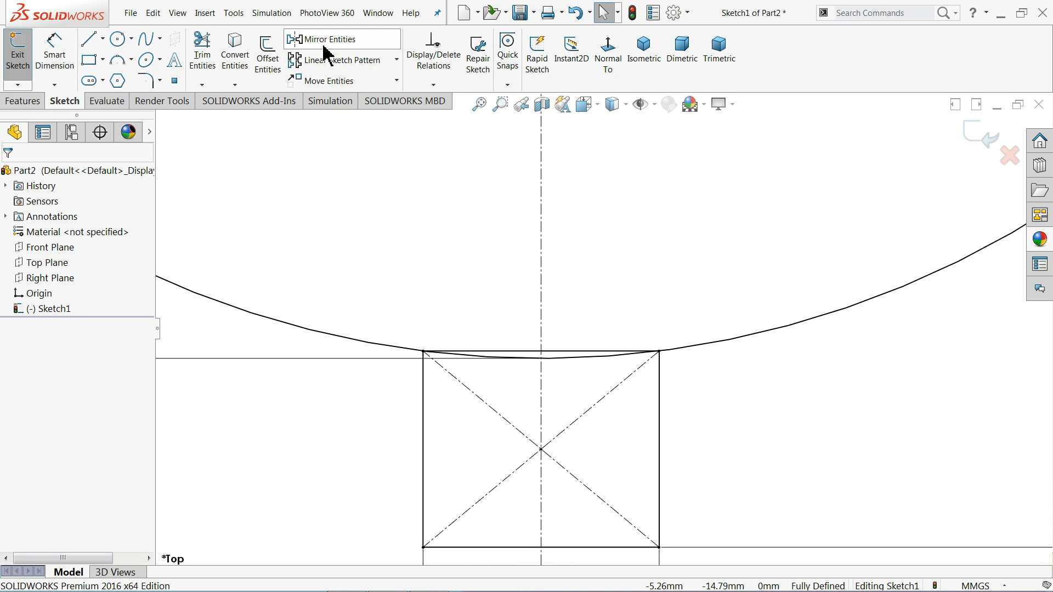
left_click(204, 61)
scroll(521, 329, "down", 3)
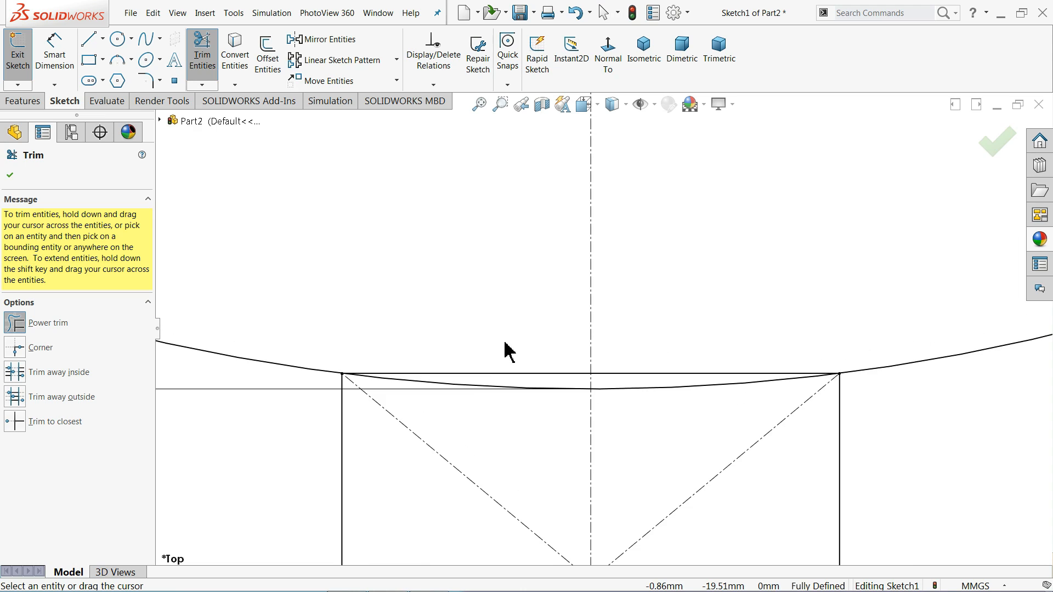
mouse_move(500, 336)
left_mouse_down()
mouse_move(478, 409)
mouse_move(614, 406)
mouse_move(658, 381)
mouse_move(640, 432)
left_mouse_up()
scroll(658, 434, "up", 5)
scroll(652, 436, "down", 4)
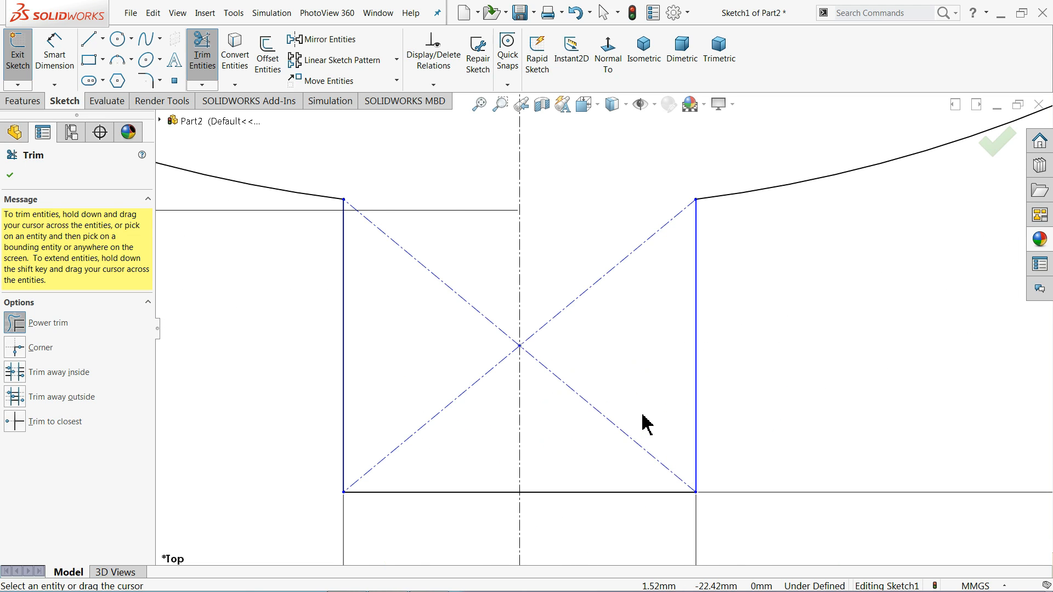
scroll(580, 408, "up", 3)
left_click(10, 175)
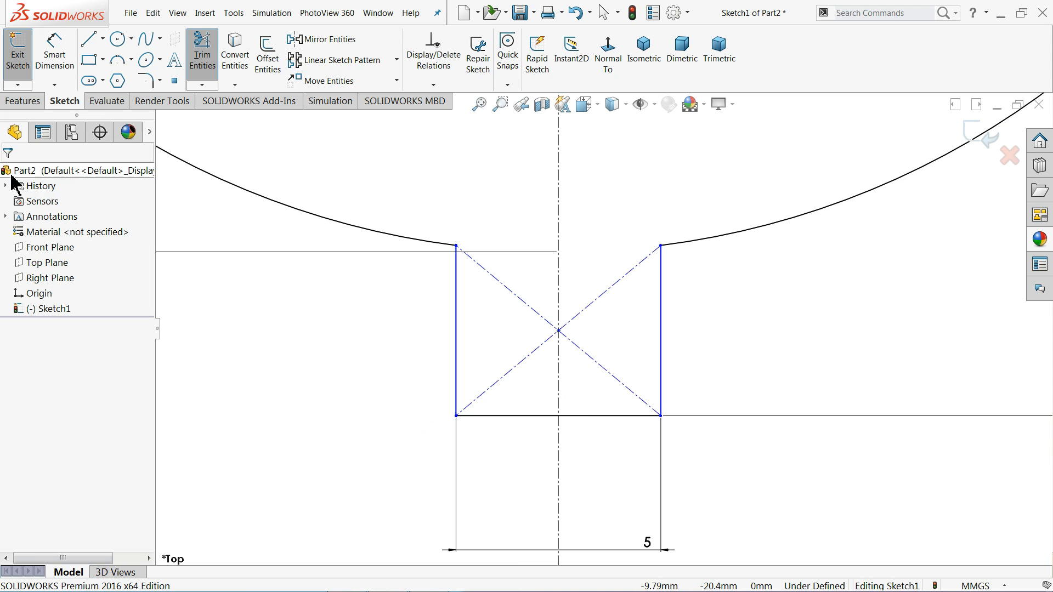
- Add an equal relation between the two vertical sides of the keyway
left_click(661, 356)
left_click(457, 354, "ctrl")
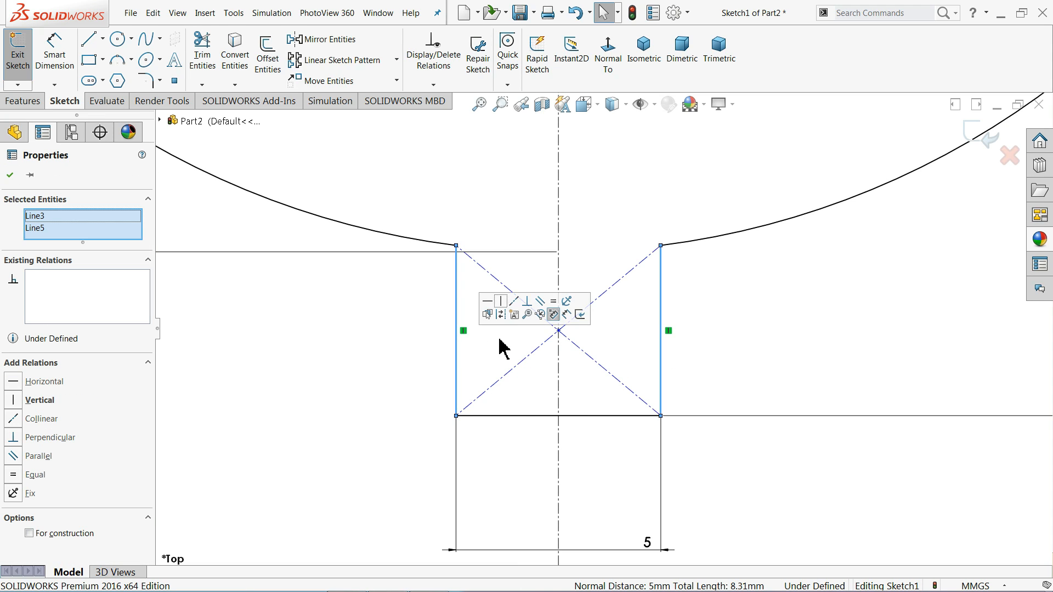
left_click(559, 304)
left_click(382, 331)
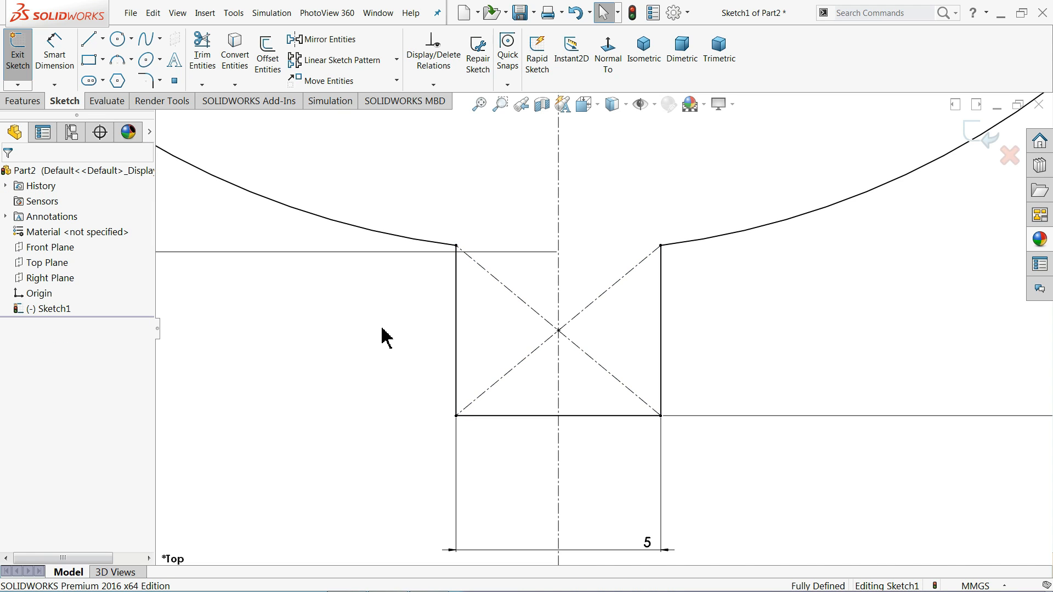
- Sketch a horizontal line about 108 mm long below the hub and a slanted line from its left end up to the outer circle
key("f")
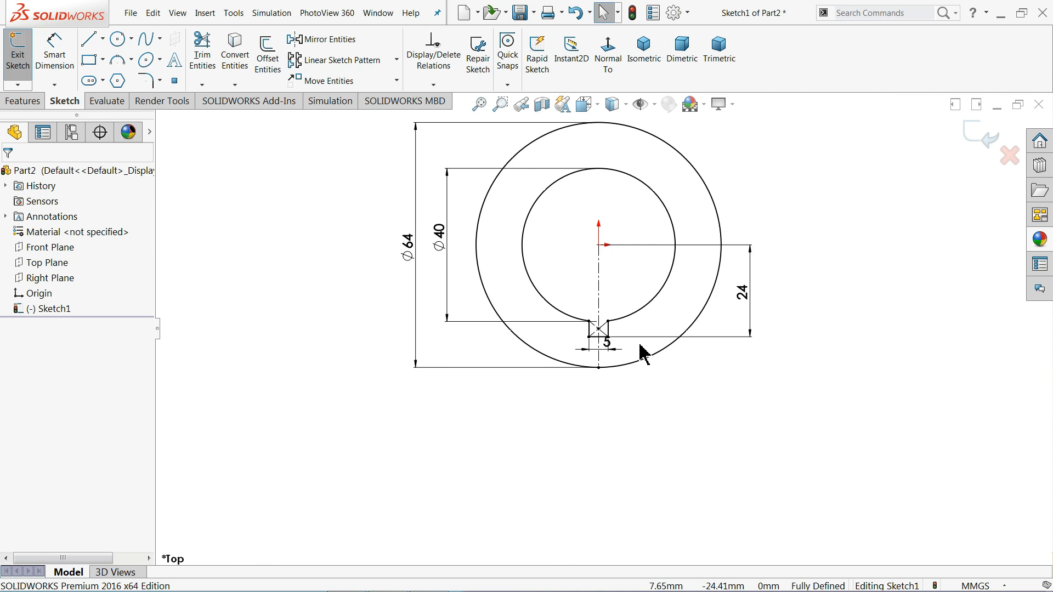
scroll(602, 354, "down", 1)
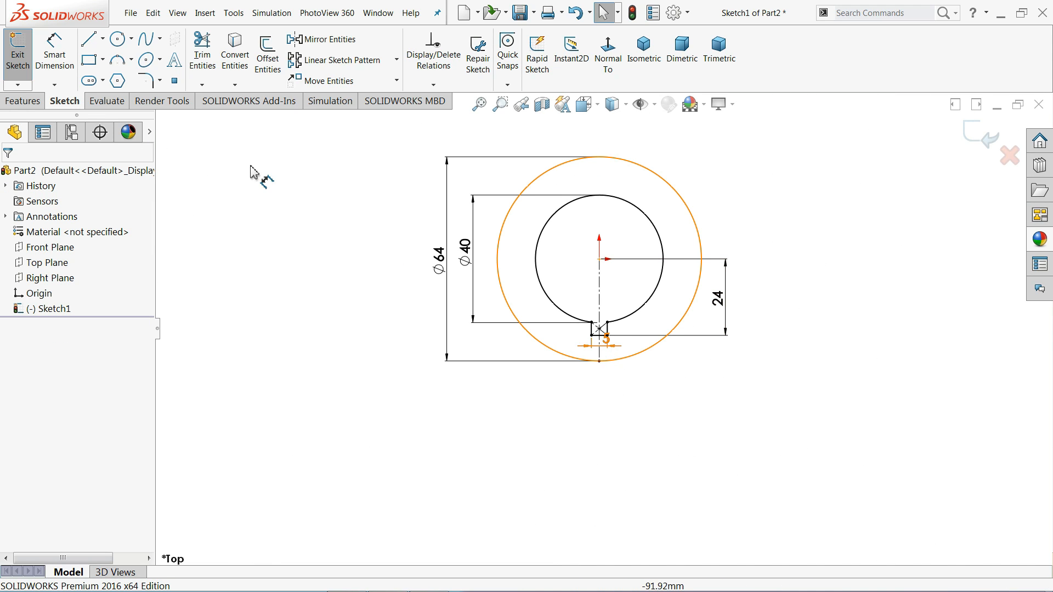
left_click(91, 40)
key("z")
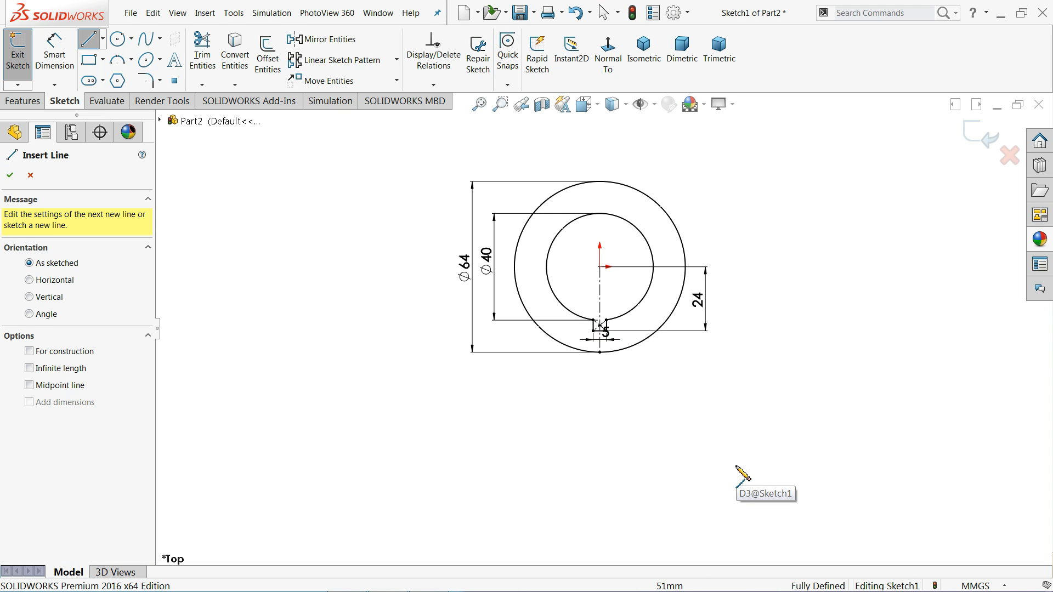
left_click_drag(756, 439, 468, 439)
left_click(468, 441)
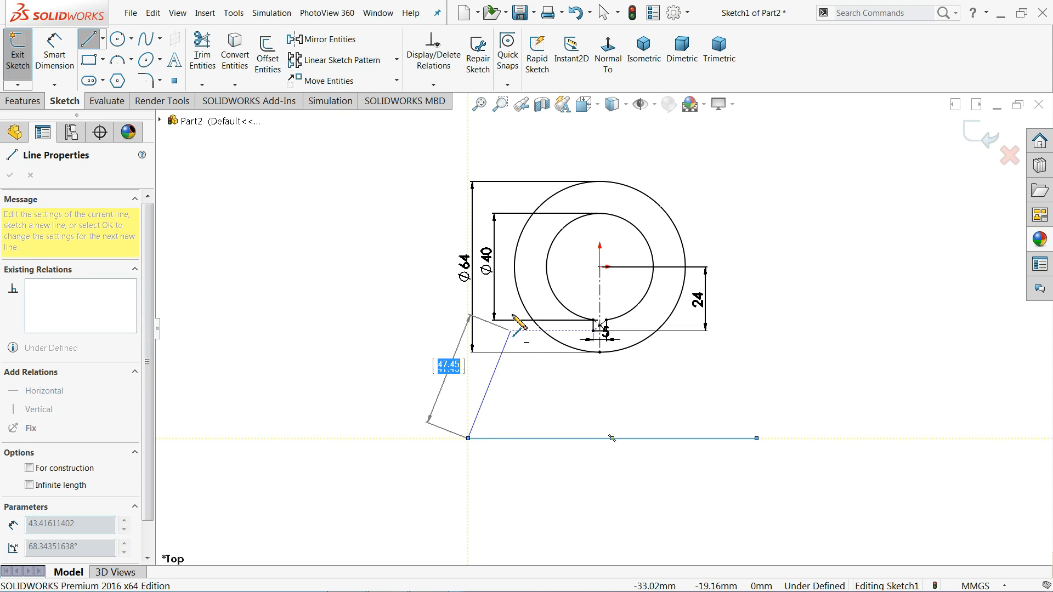
left_click(517, 288)
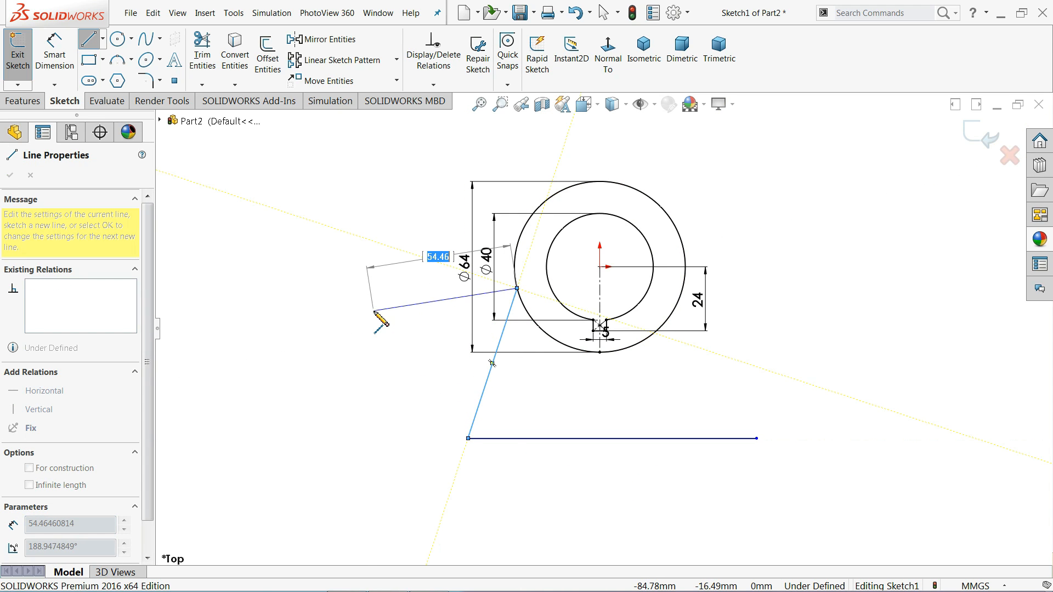
right_click(375, 289)
left_click(397, 321)
scroll(660, 329, "down", 3)
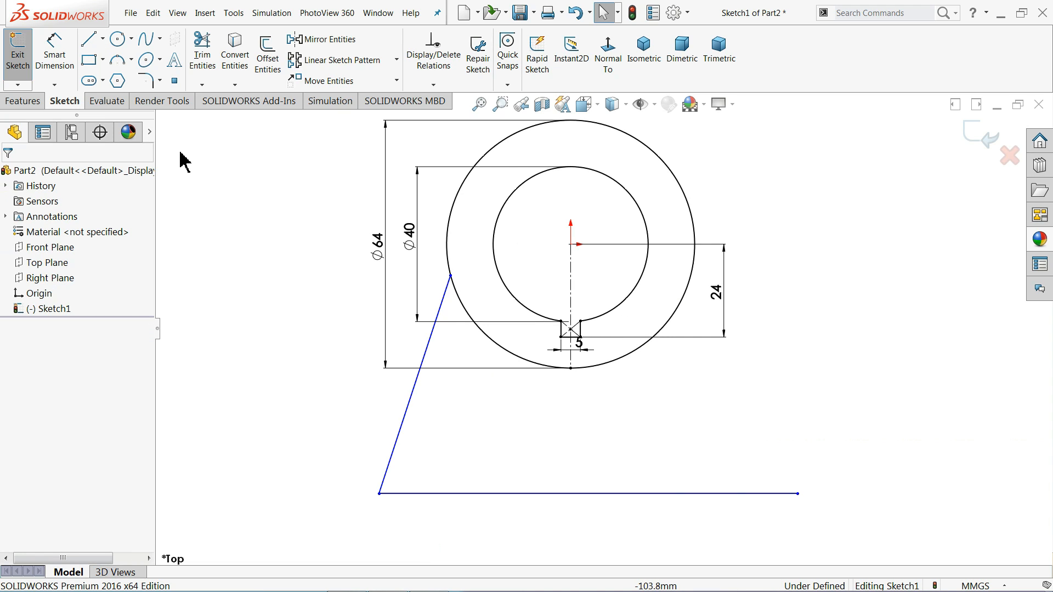
- Sketch a slanted line from the horizontal line's right end up to the right side of the outer circle
left_click(89, 38)
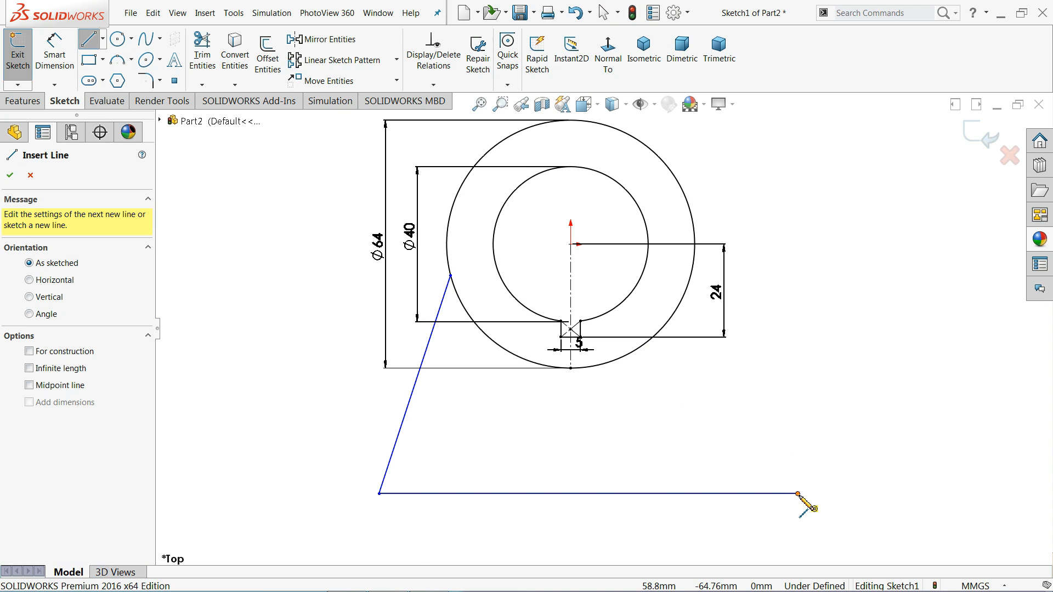
left_click(798, 494)
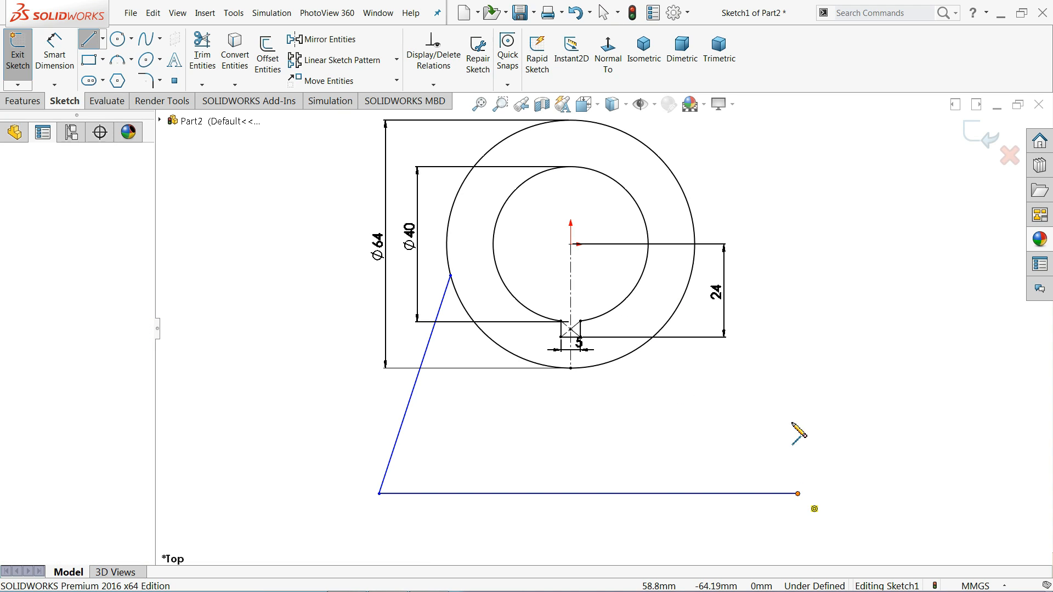
left_click(694, 263)
right_click(750, 257)
left_click(801, 281)
key("Escape")
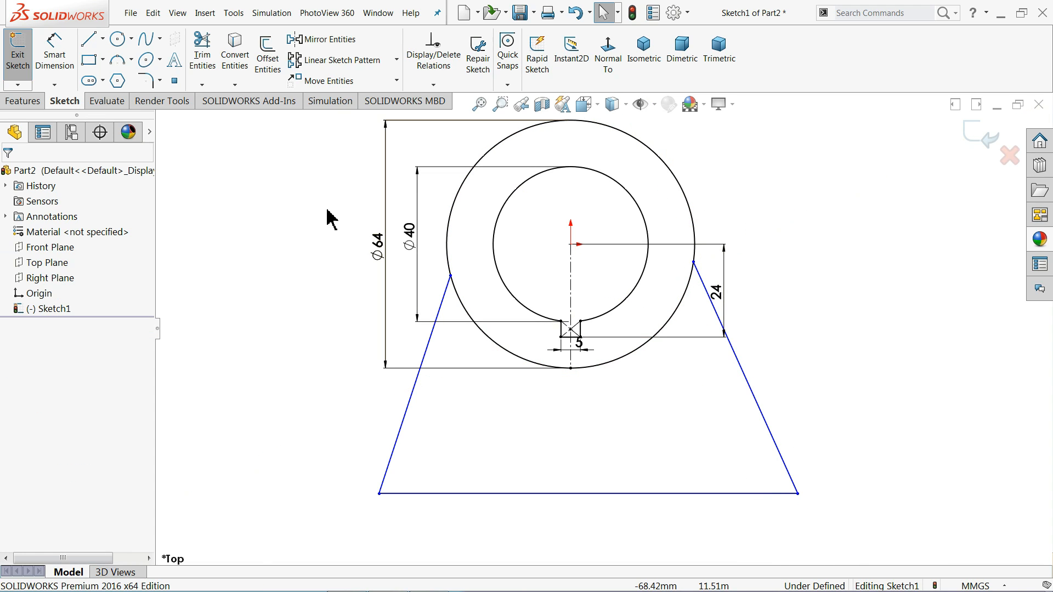
left_click(552, 494)
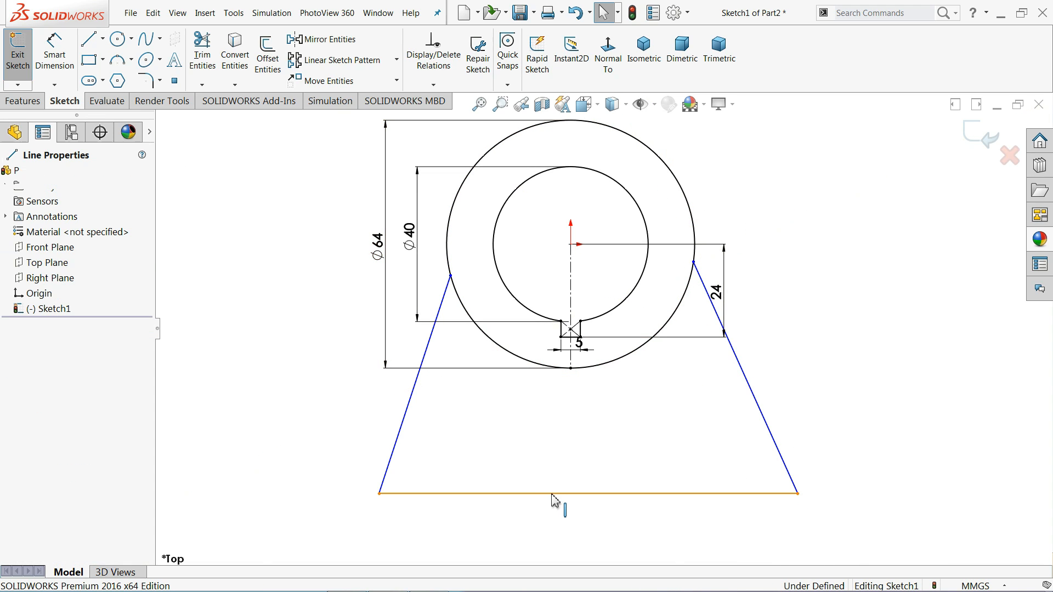
left_click(491, 425)
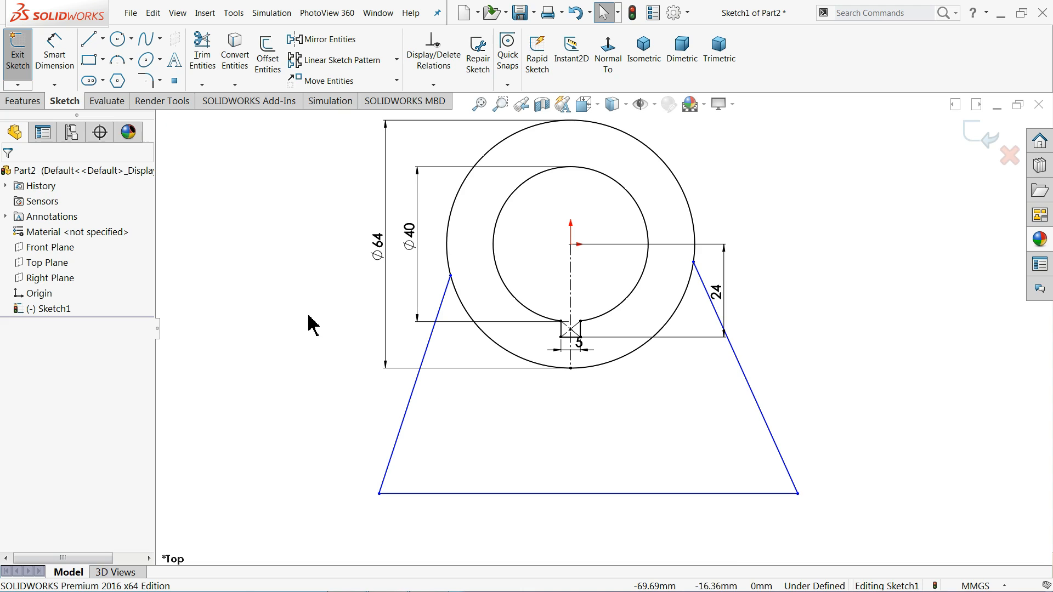
- Fillet both lower corners of the arm outline with a 20 mm radius
left_click(153, 82)
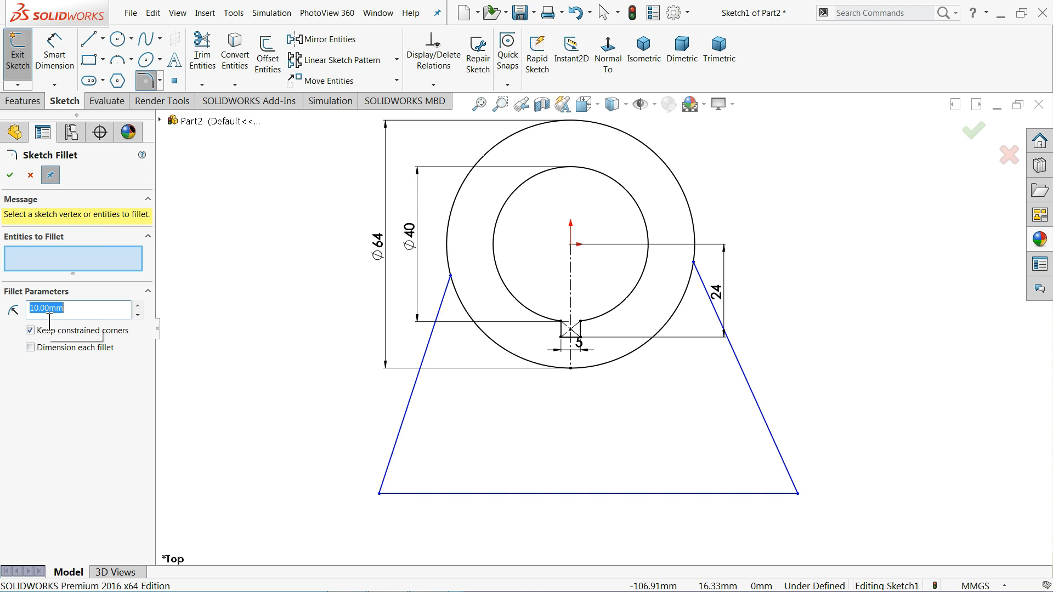
type("20")
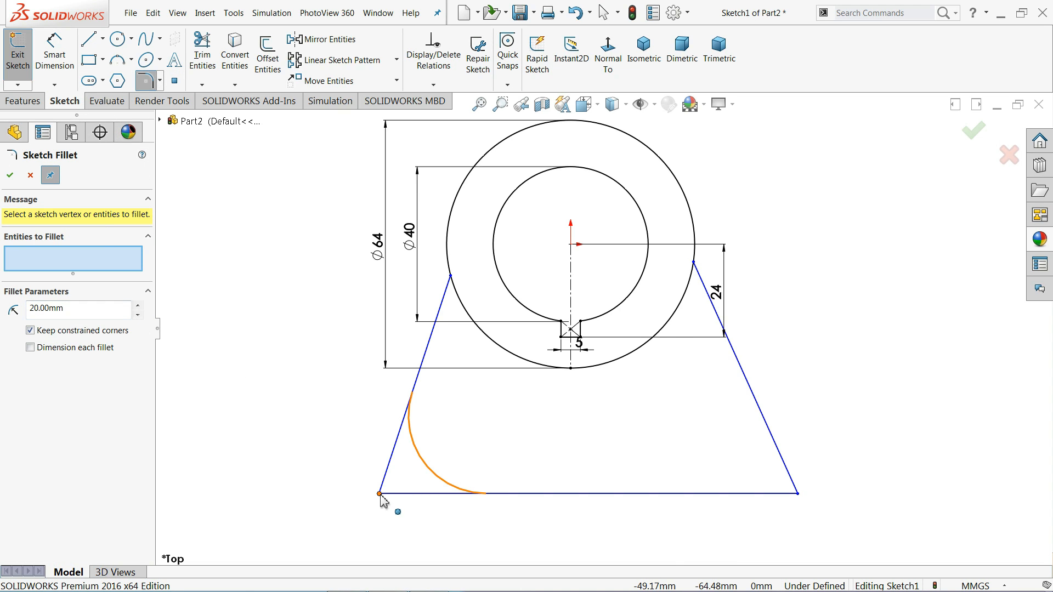
left_click(391, 504)
left_click(799, 499)
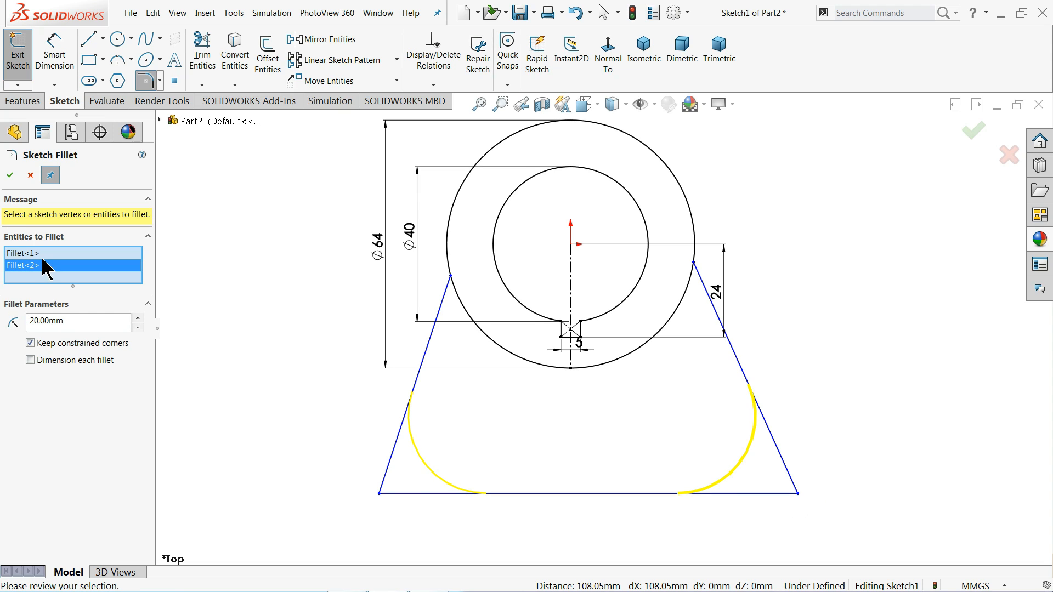
left_click(10, 176)
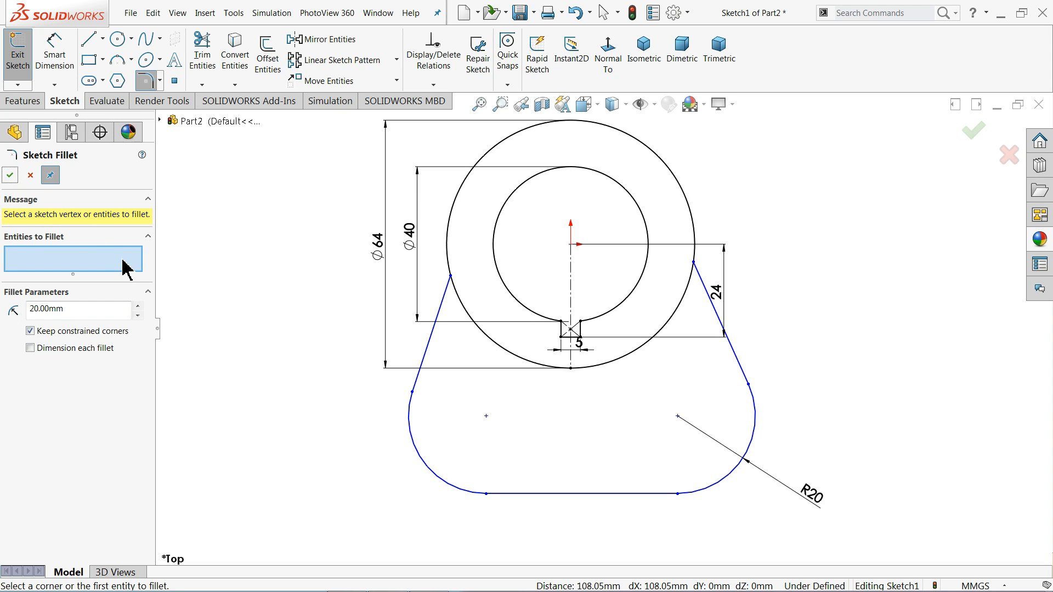
- Dimension the horizontal distance between the centres of the two lower corner arcs as 80 mm
key("f")
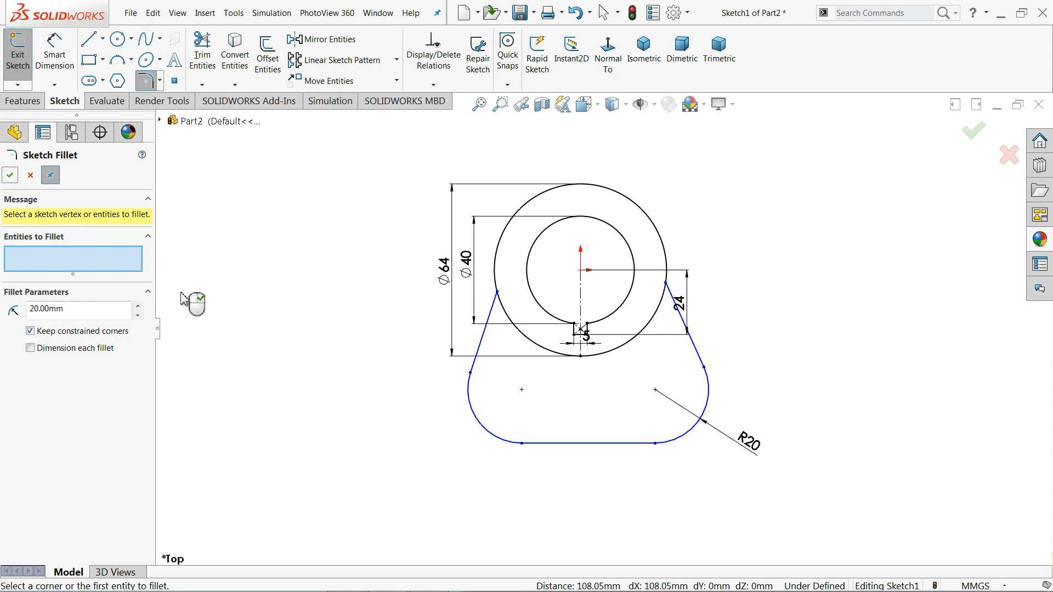
left_click(55, 49)
scroll(620, 430, "up", 2)
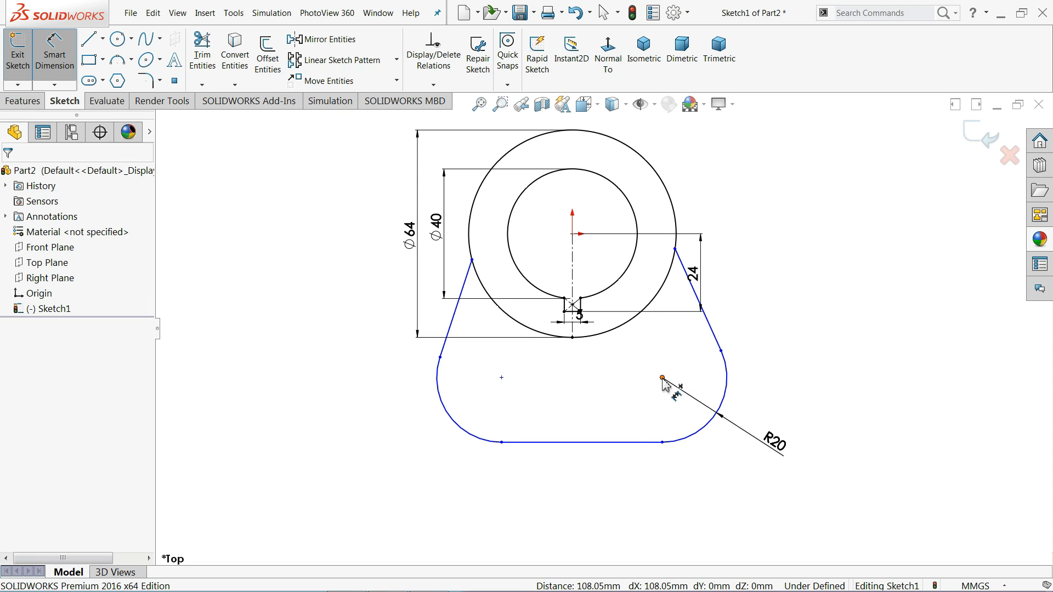
left_click(662, 377)
left_click(501, 377)
left_click(568, 486)
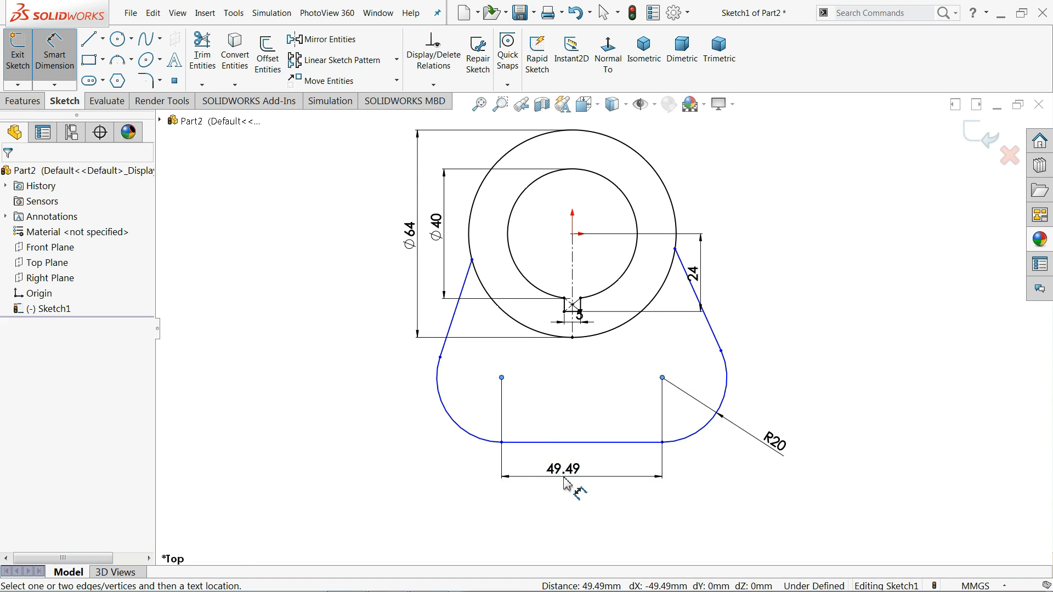
key("Return")
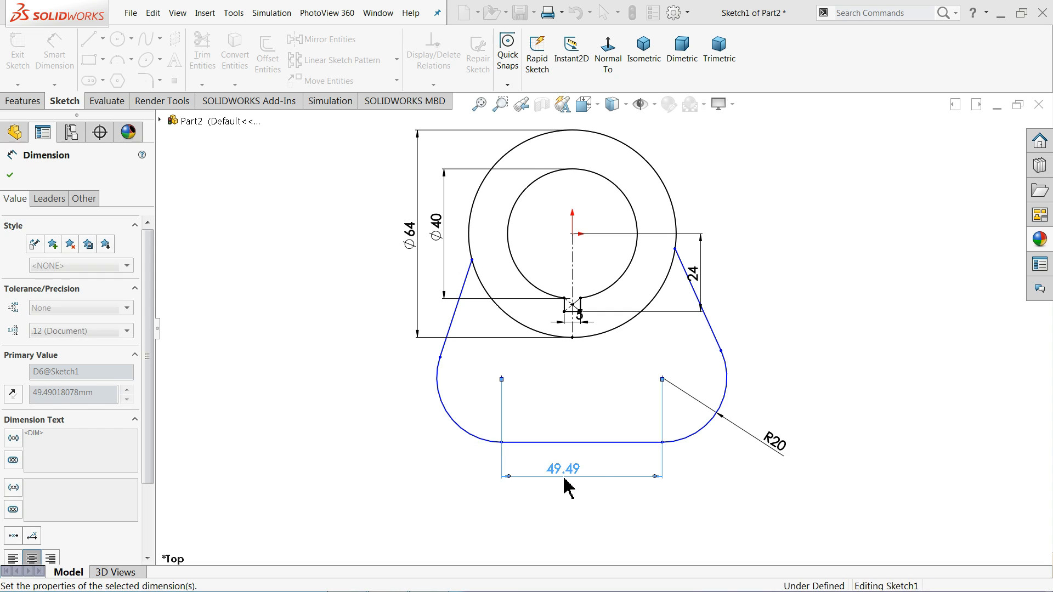
left_click(812, 289)
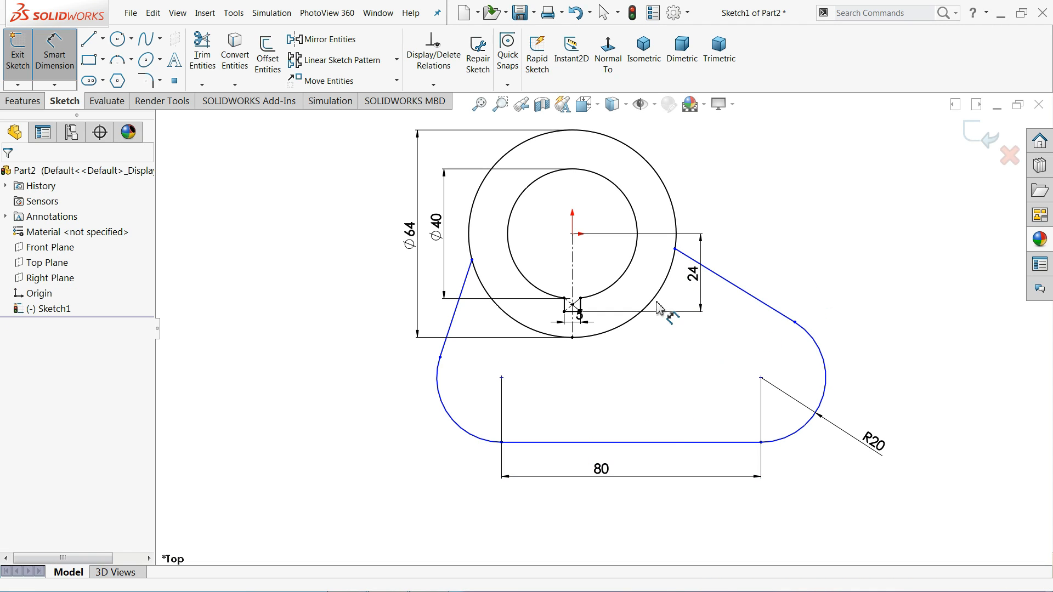
- Dimension the vertical distance from the origin to the right corner arc's centre as 45 mm
left_click(573, 234)
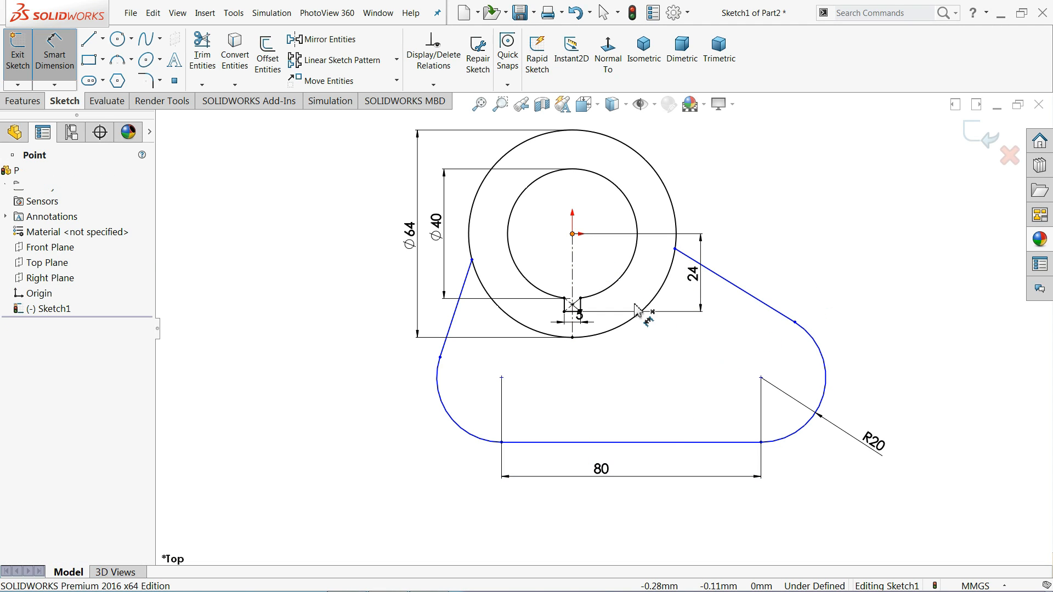
left_click(761, 378)
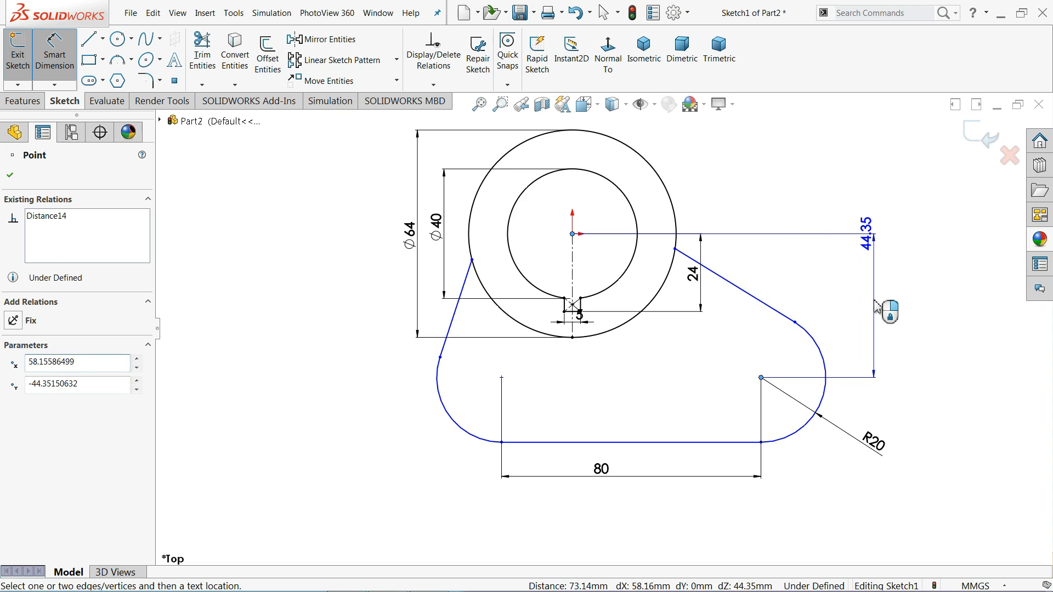
left_click(871, 306)
type("45")
key("Return")
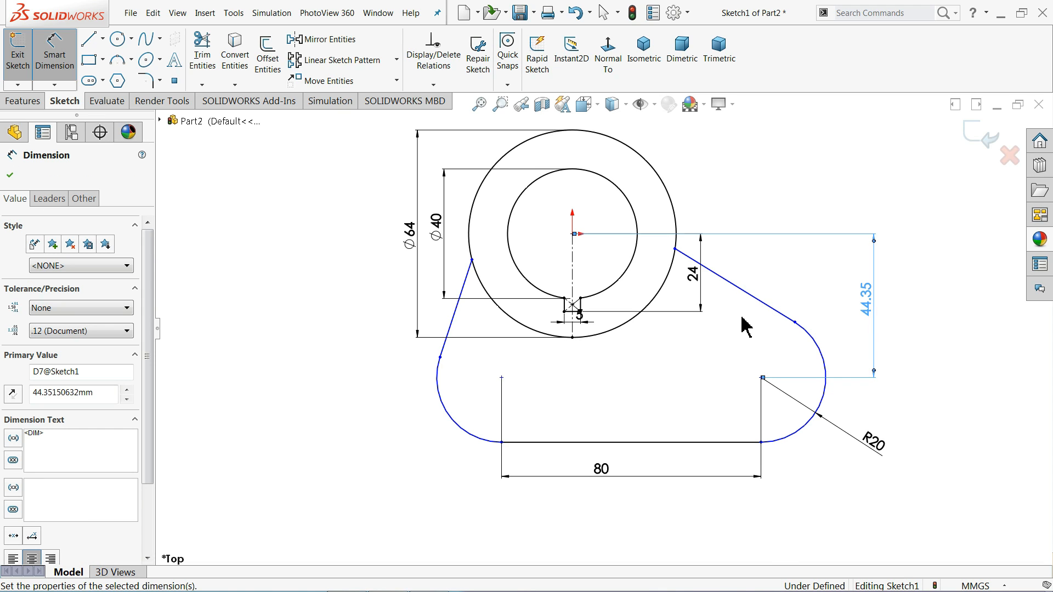
right_click(750, 180)
left_click(765, 217)
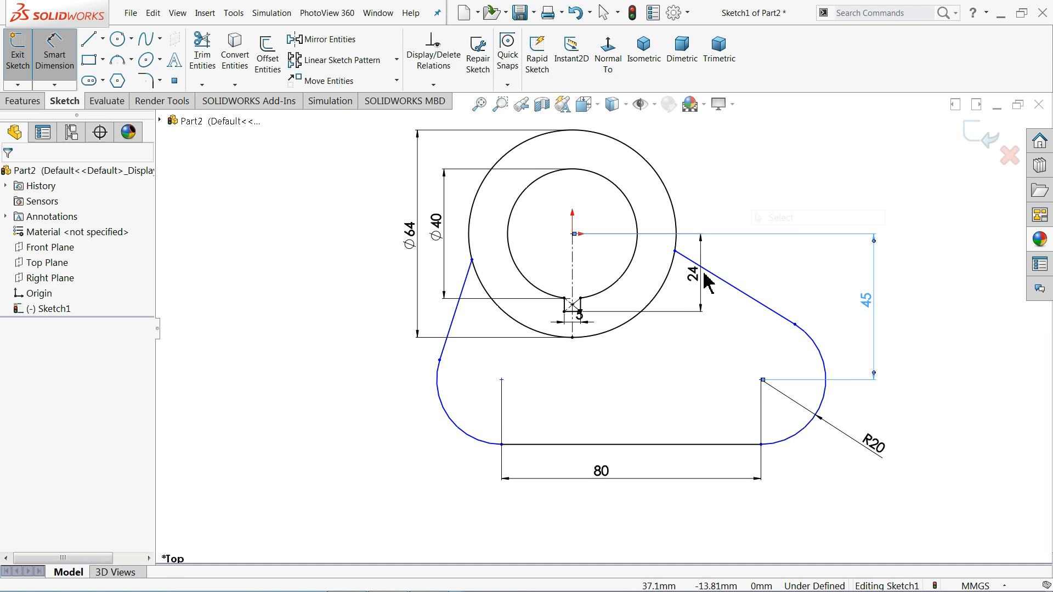
- Dimension the distance from the left corner arc's centre to the vertical centreline as 40 mm
scroll(585, 359, "down", 1)
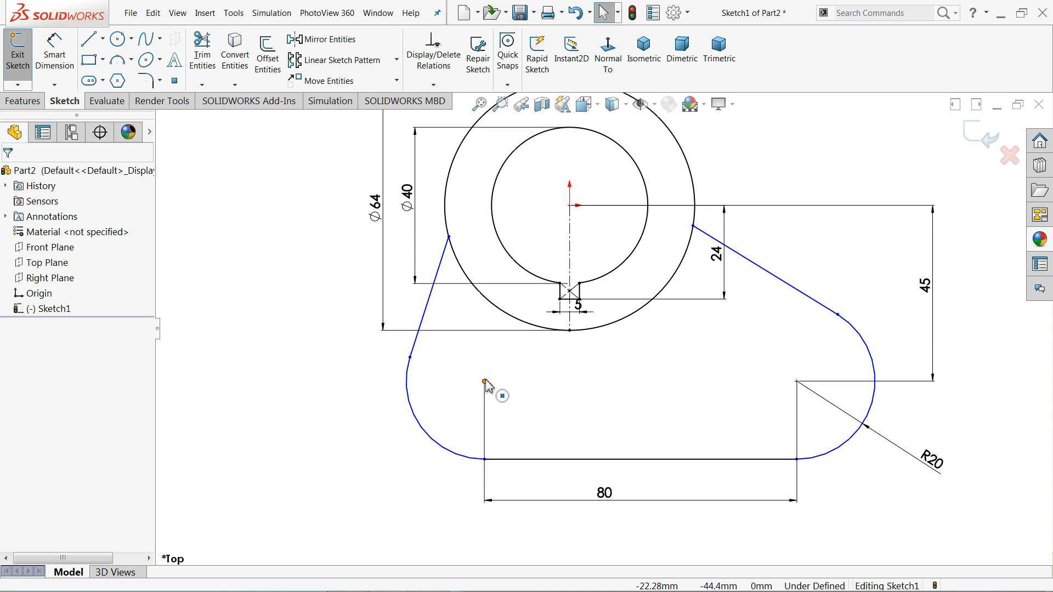
left_click(55, 58)
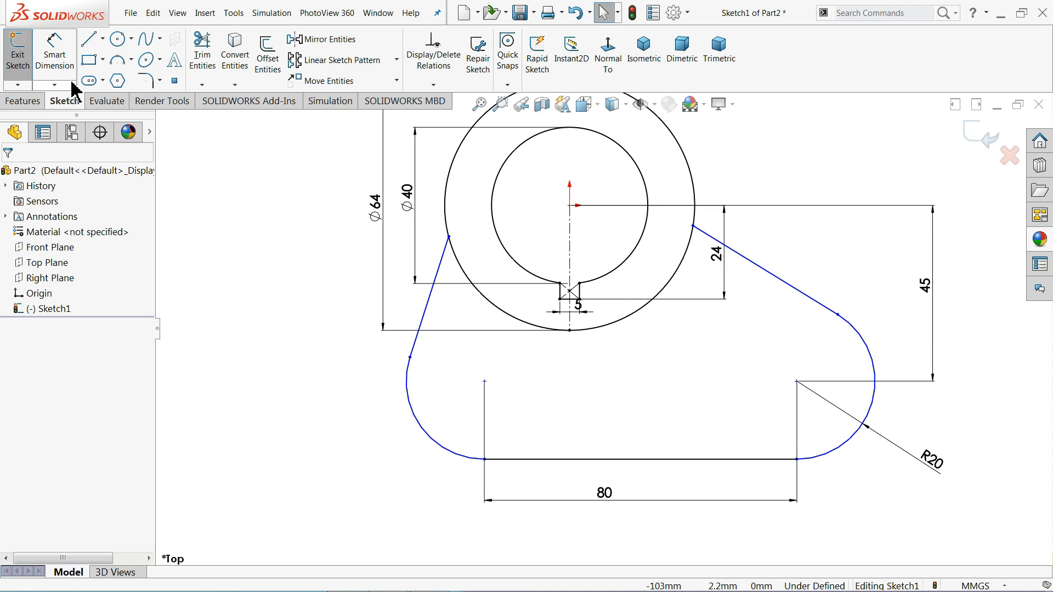
left_click(485, 382)
left_click(570, 258)
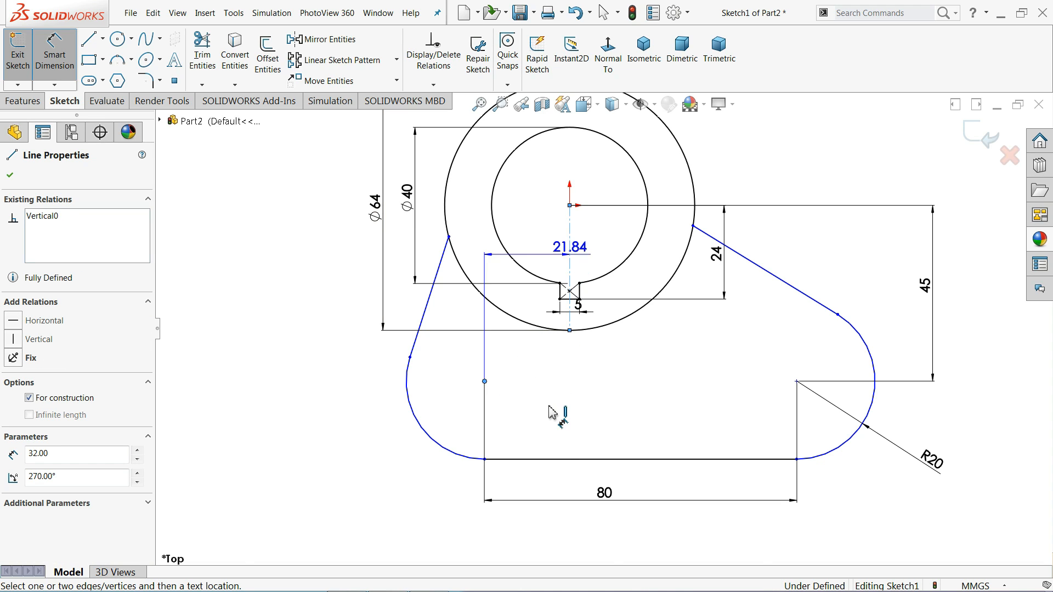
left_click(533, 521)
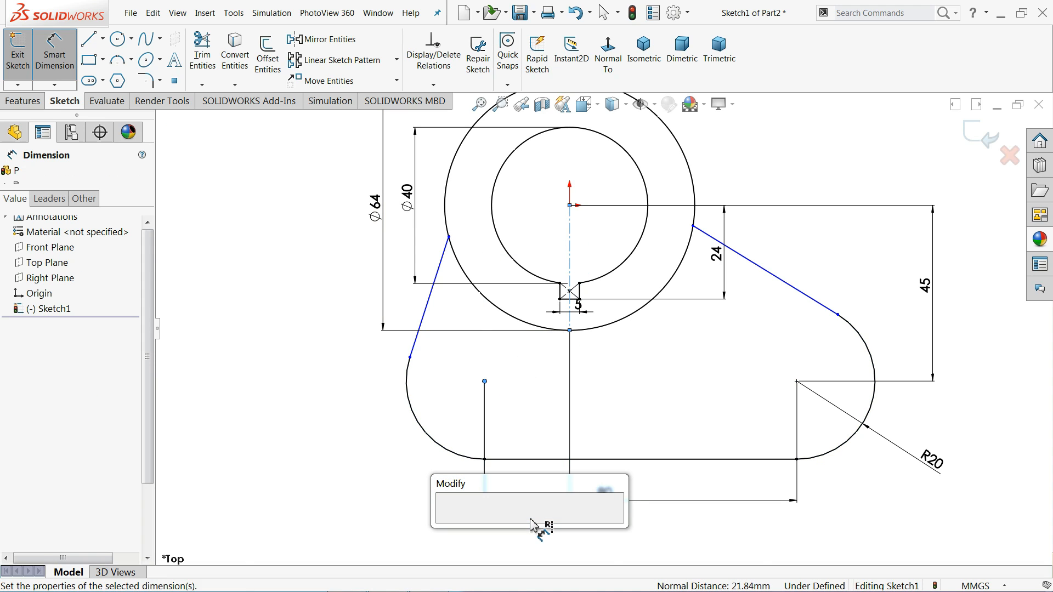
type("40")
left_click(447, 522)
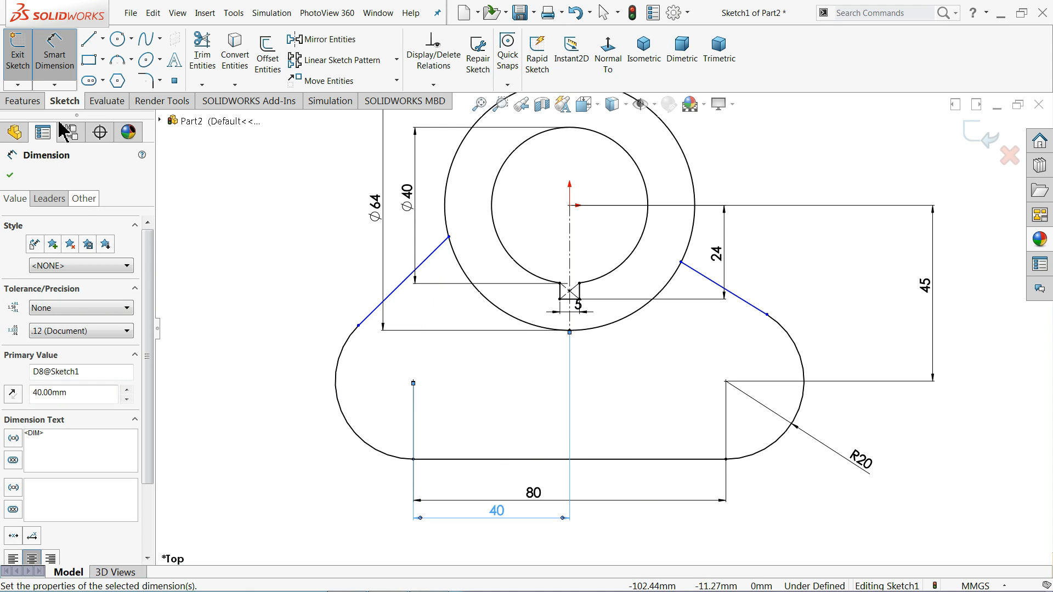
left_click(54, 55)
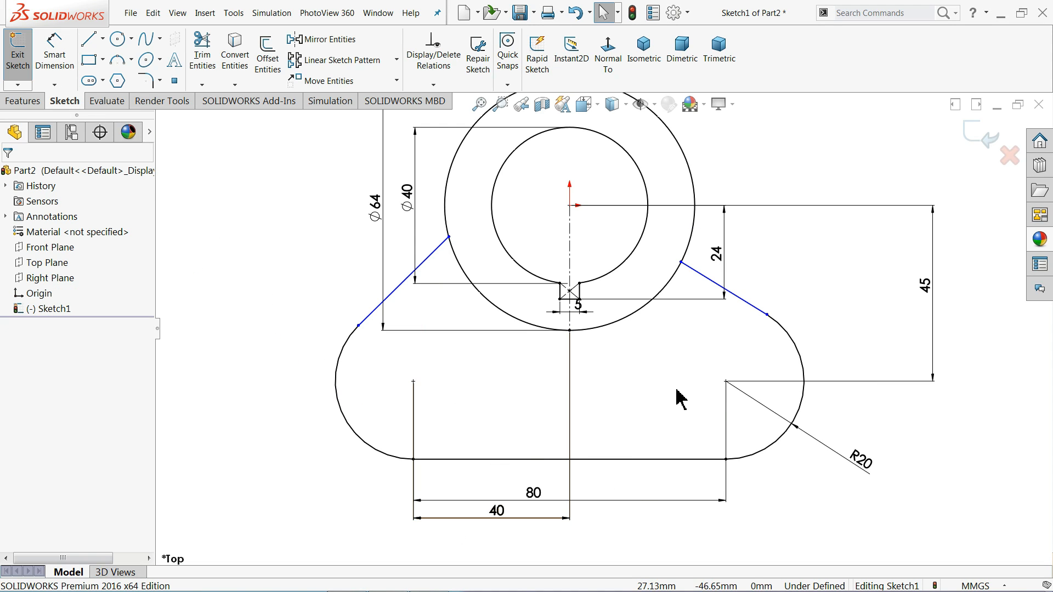
- Add a horizontal relation between the centres of the two lower corner arcs
left_click(726, 382)
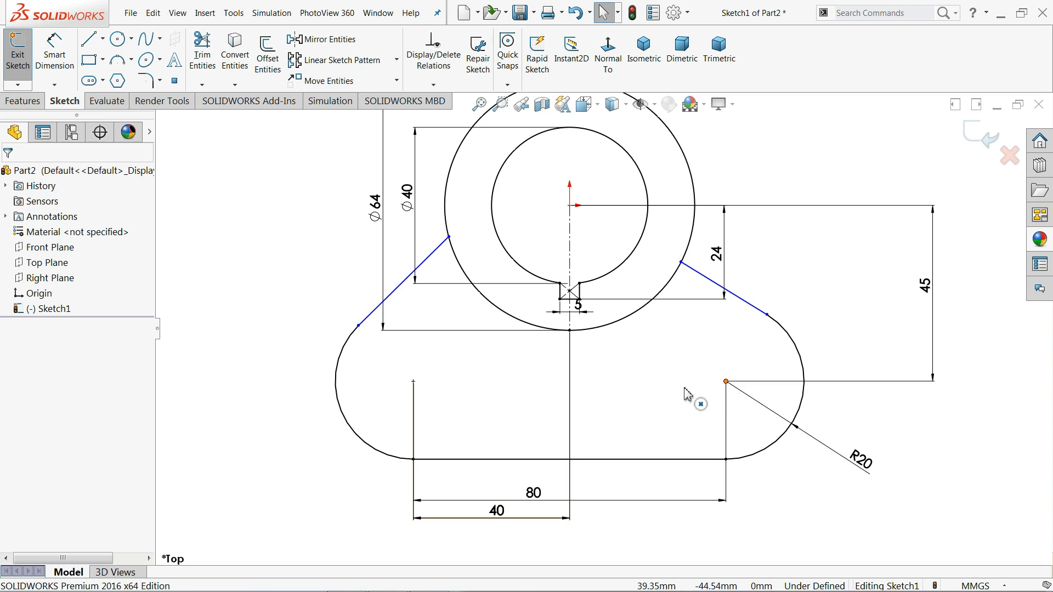
left_click(413, 382, "ctrl")
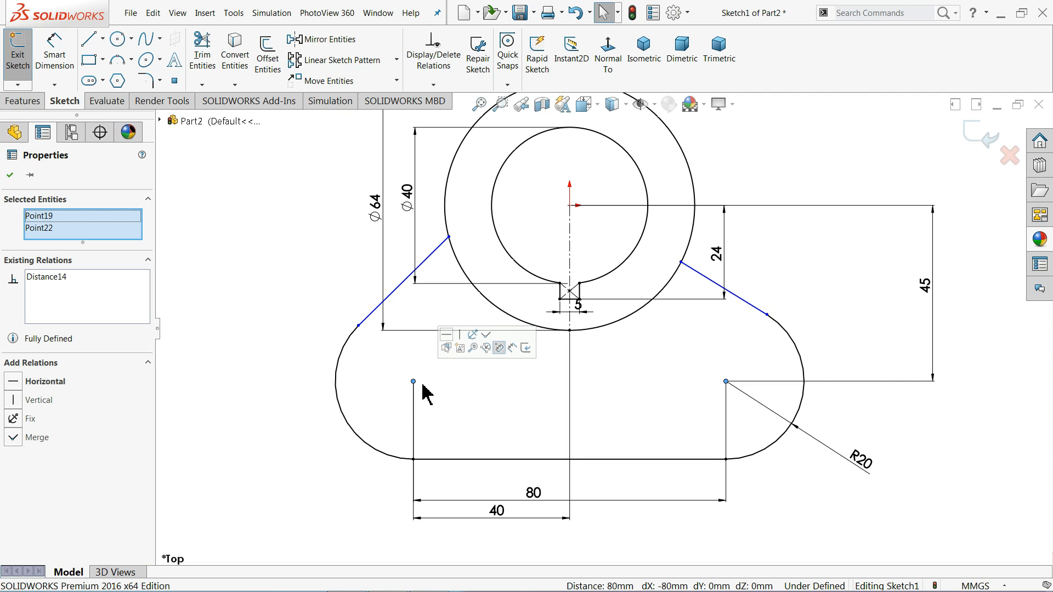
left_click(446, 335)
left_click(277, 332)
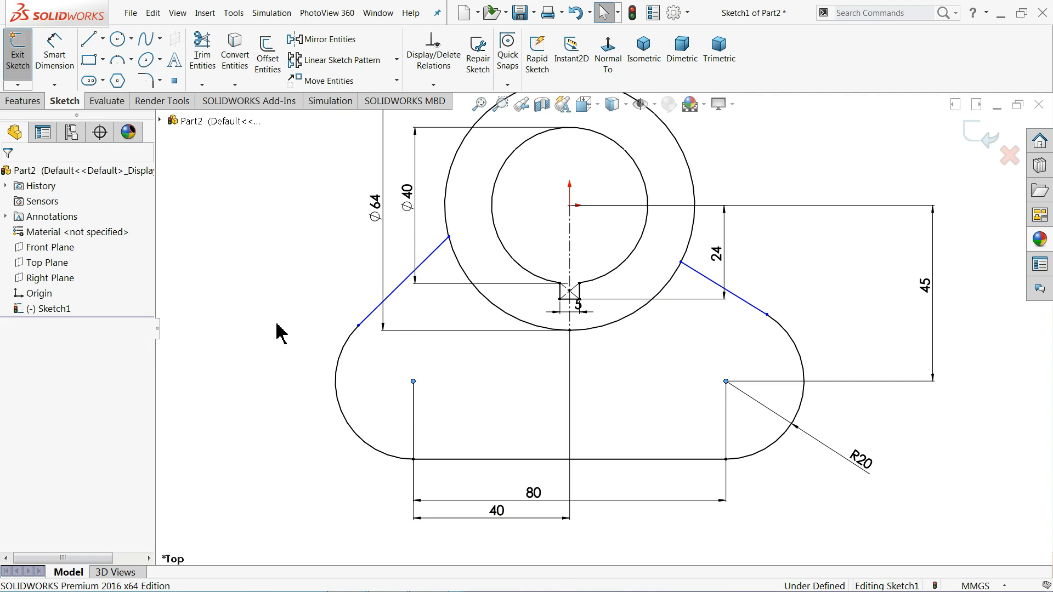
left_click(449, 239)
left_click(453, 258, "ctrl")
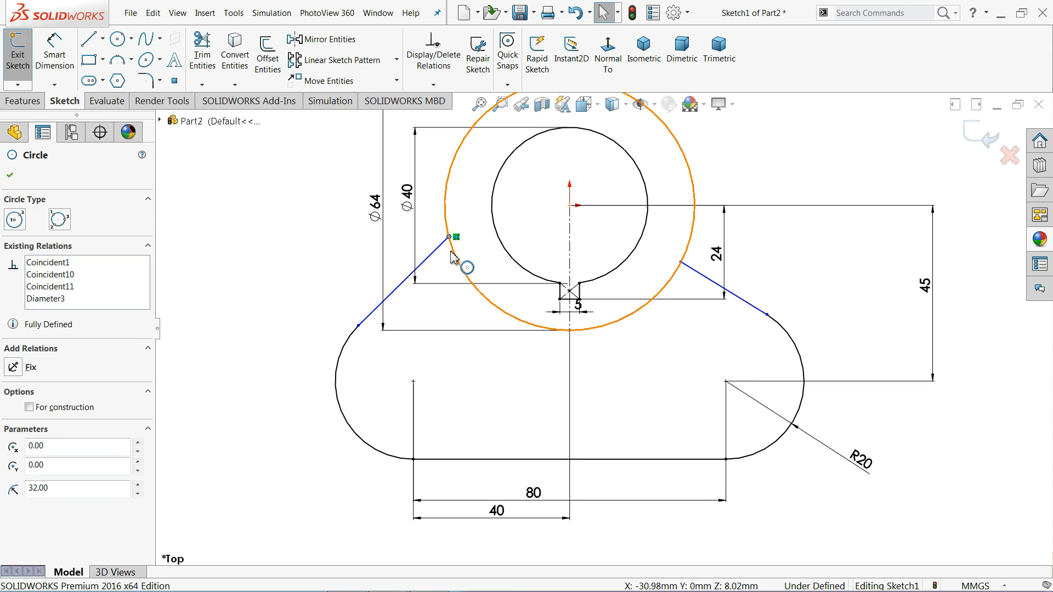
left_click(270, 236)
- Make the left slanted line tangent to the 64 mm outer circle
left_click(442, 247)
left_click(462, 265, "ctrl")
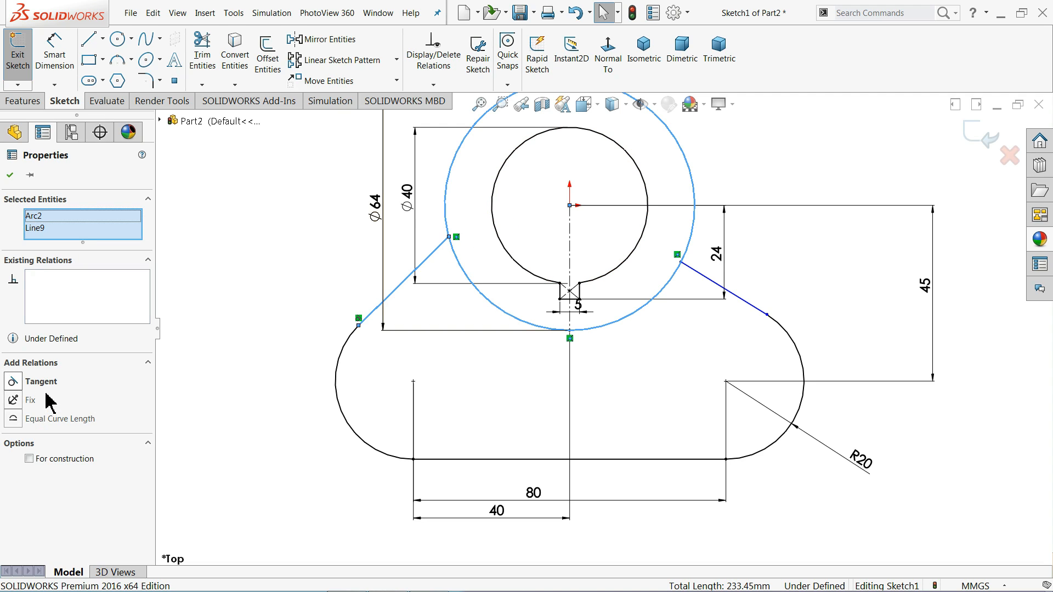
left_click(42, 382)
left_click(263, 286)
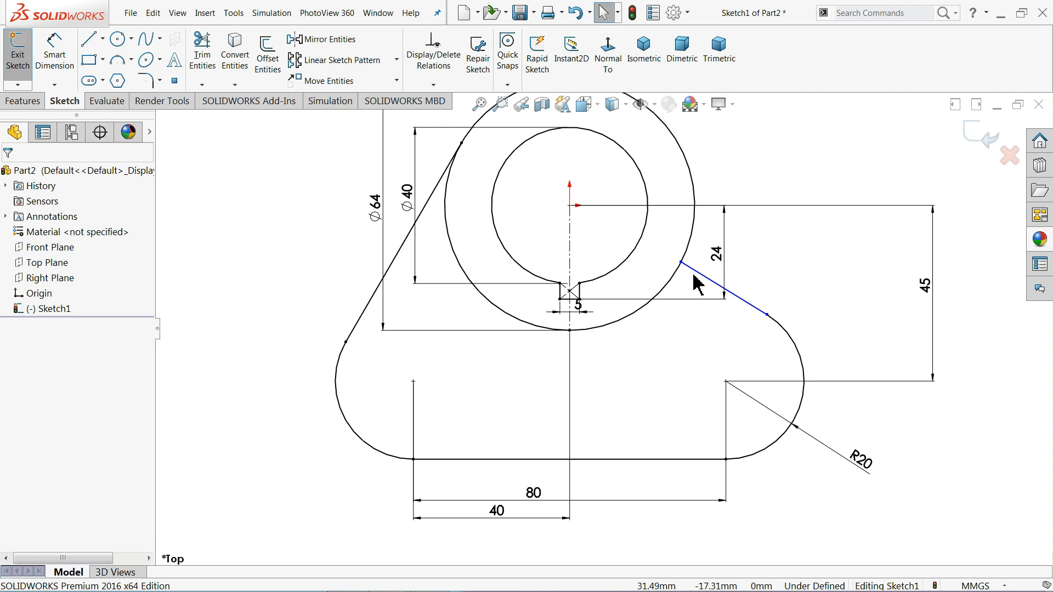
- Move the right slanted line's upper endpoint higher along the outer circle
left_click_drag(680, 262, 699, 182)
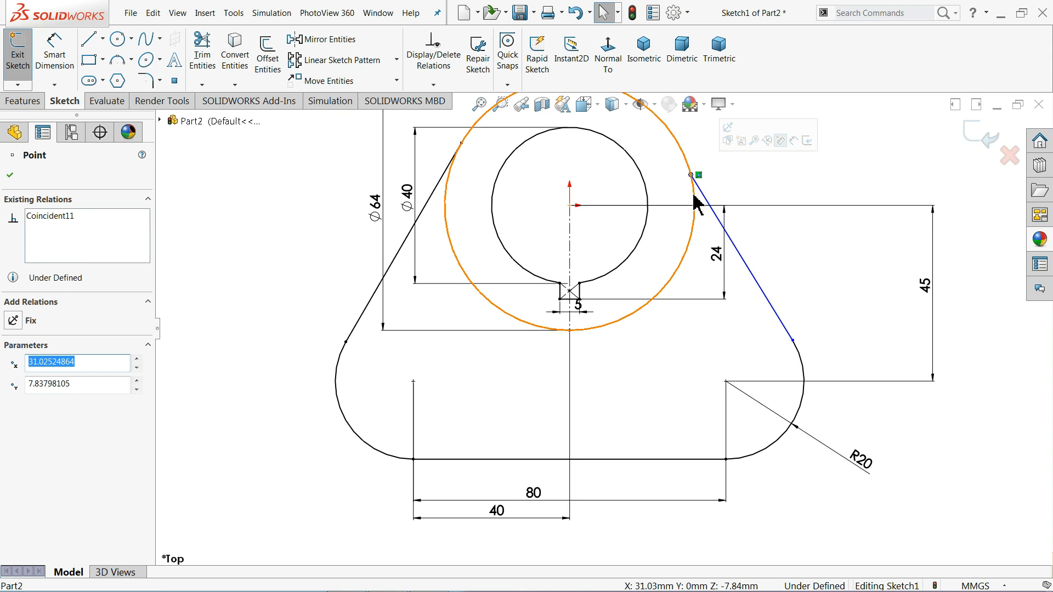
left_click(695, 206)
left_click(691, 175, "ctrl")
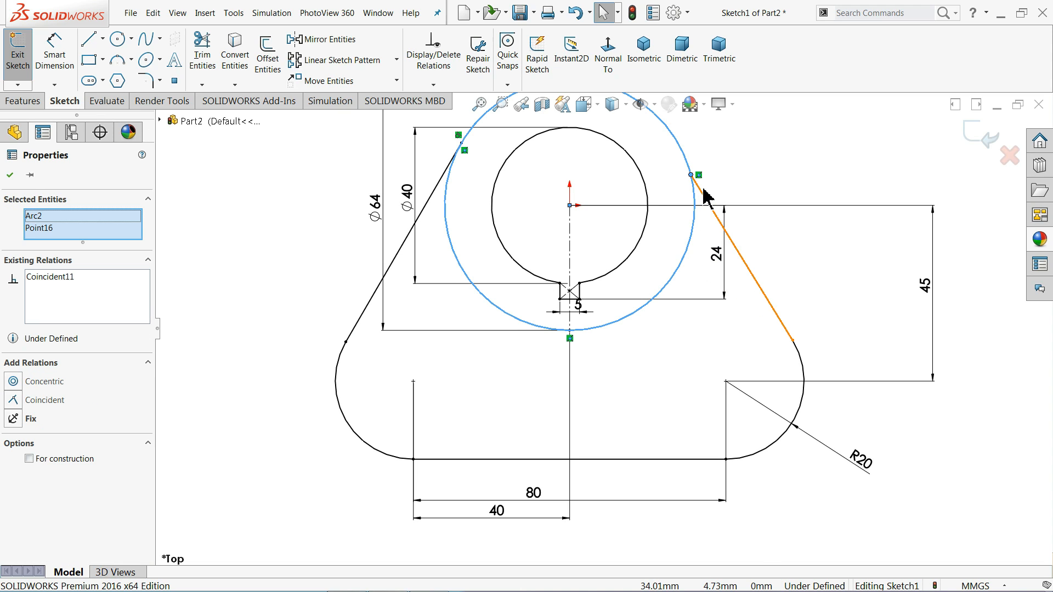
left_click(229, 379)
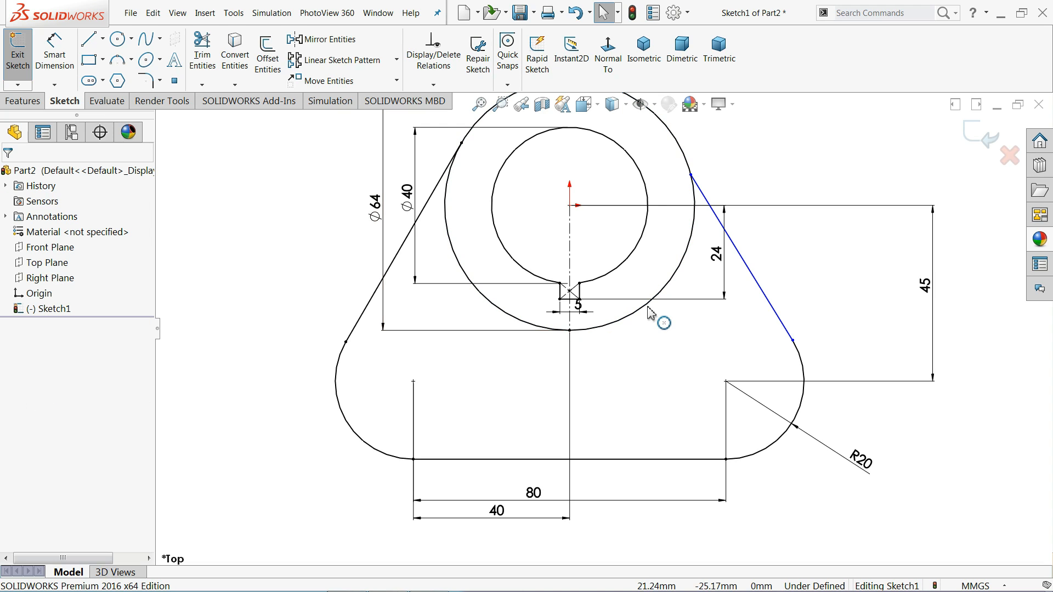
- Make the right slanted line tangent to the 64 mm outer circle
left_click(706, 197)
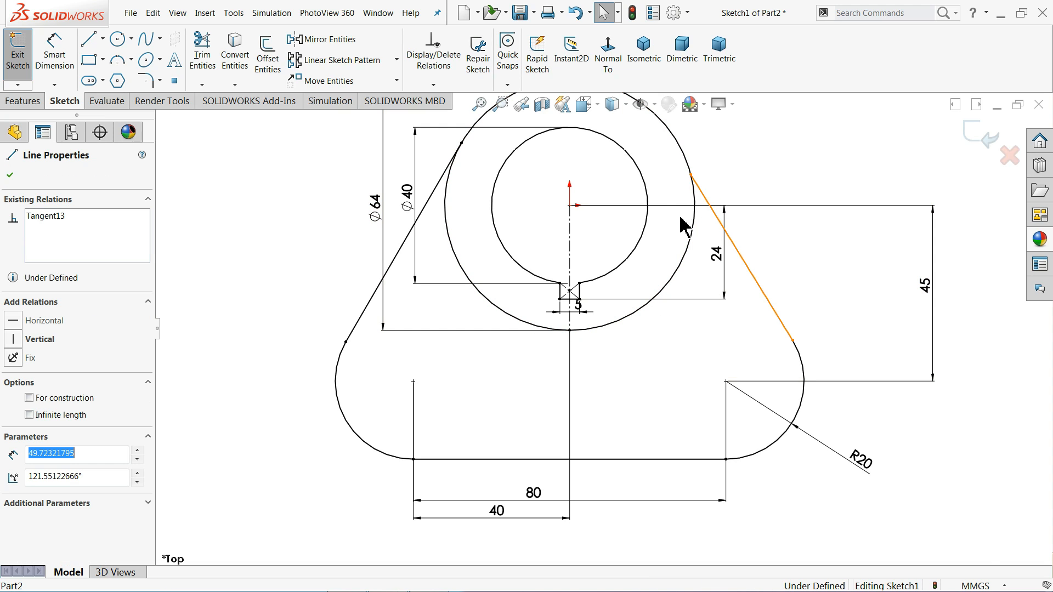
left_click(692, 236, "ctrl")
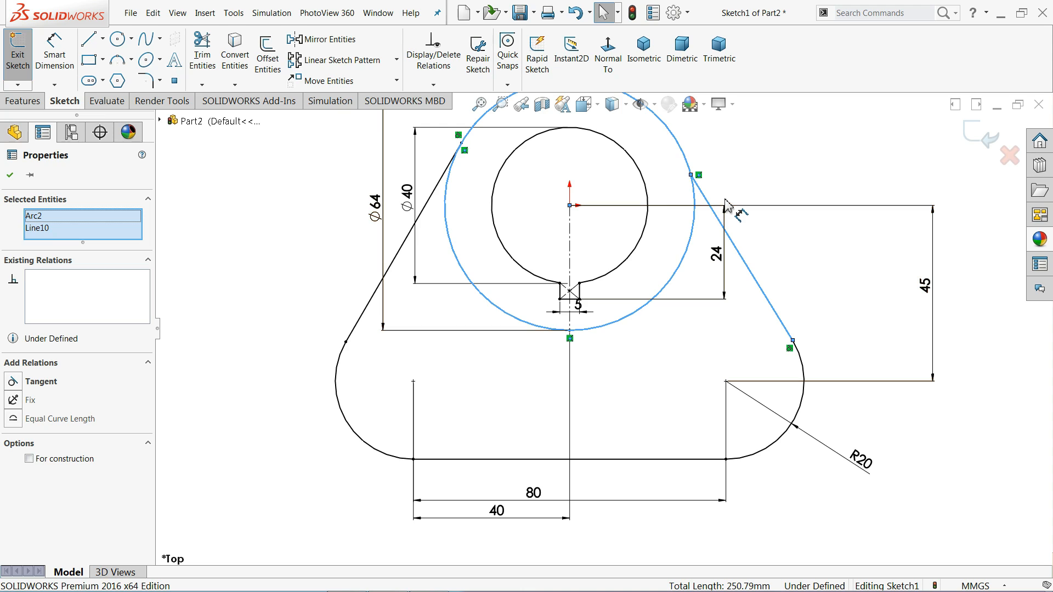
left_click(41, 382)
left_click(293, 291)
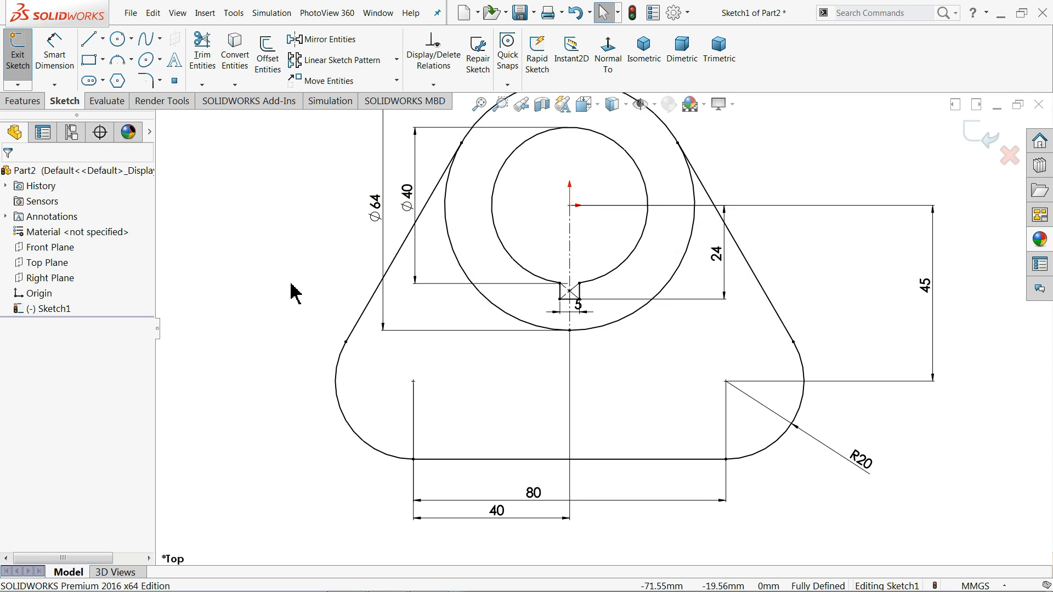
- Extrude only the ring region with the keyway between the 40 mm and 64 mm circles, blind to a depth of 60 mm
key("f")
scroll(596, 325, "down", 3)
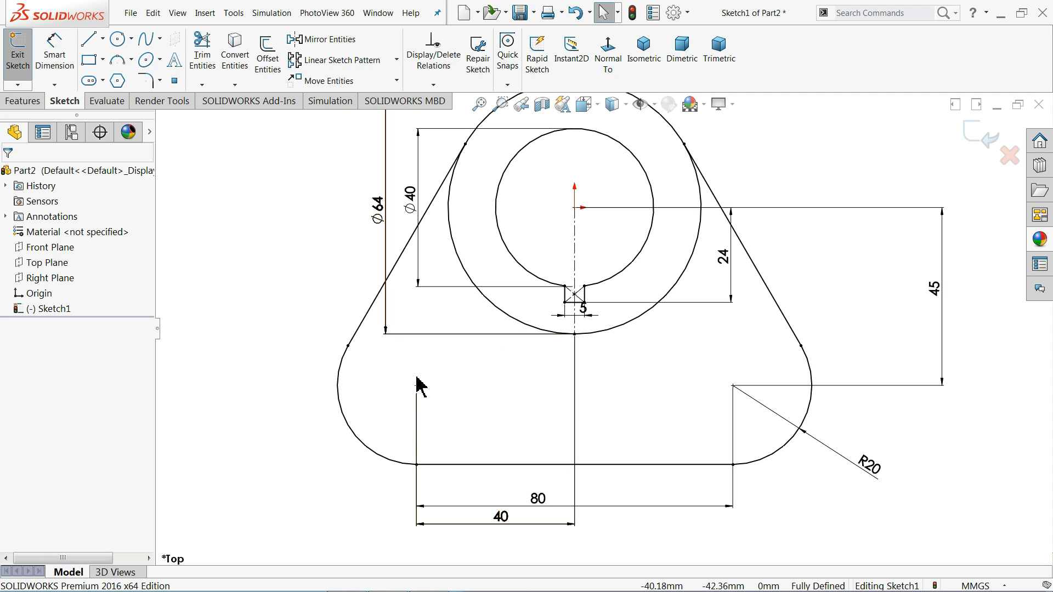
left_click(37, 102)
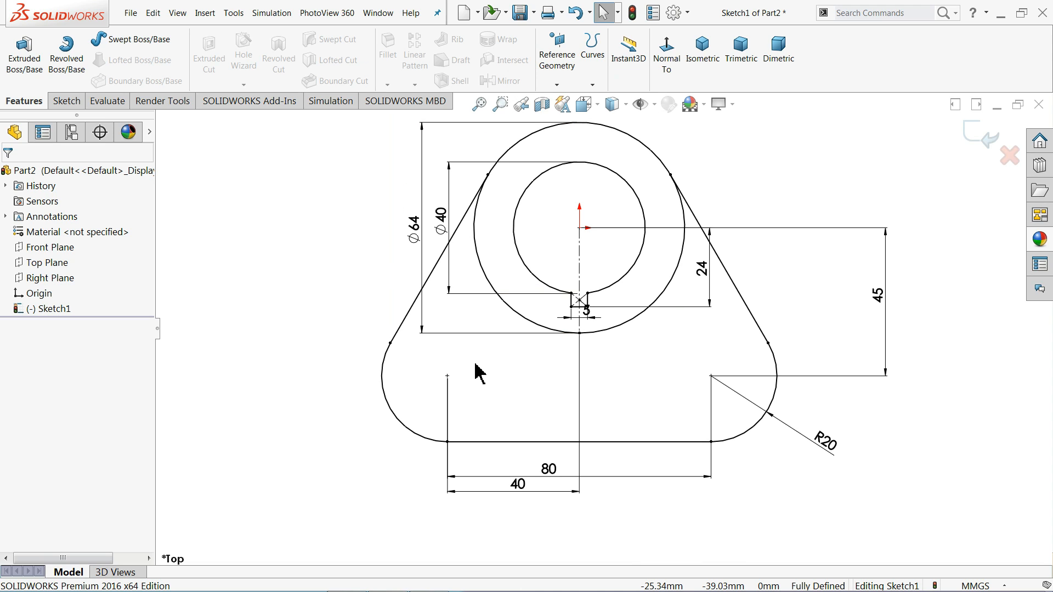
key("f")
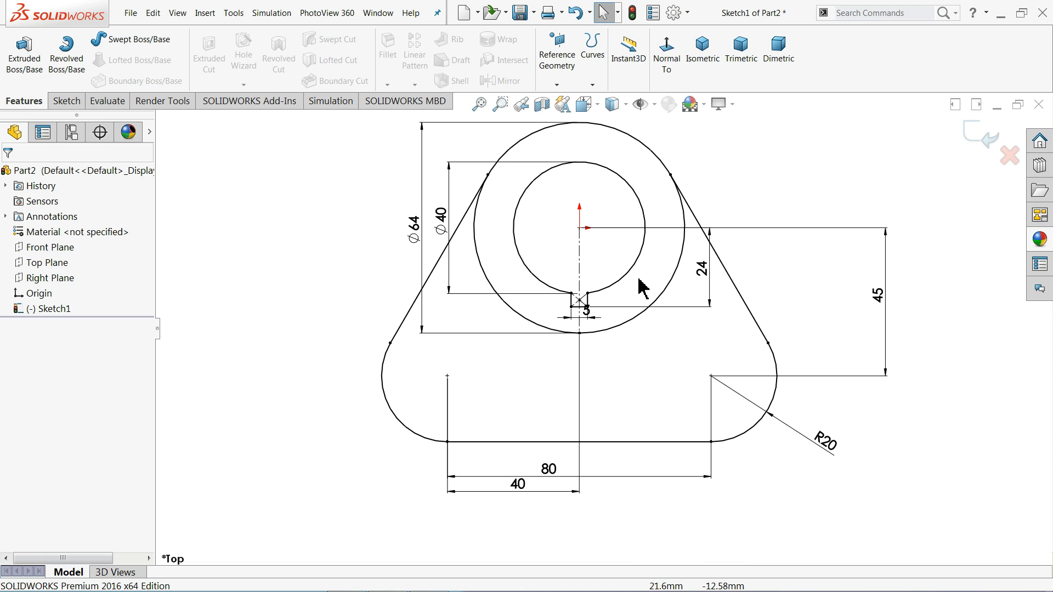
left_click(969, 137)
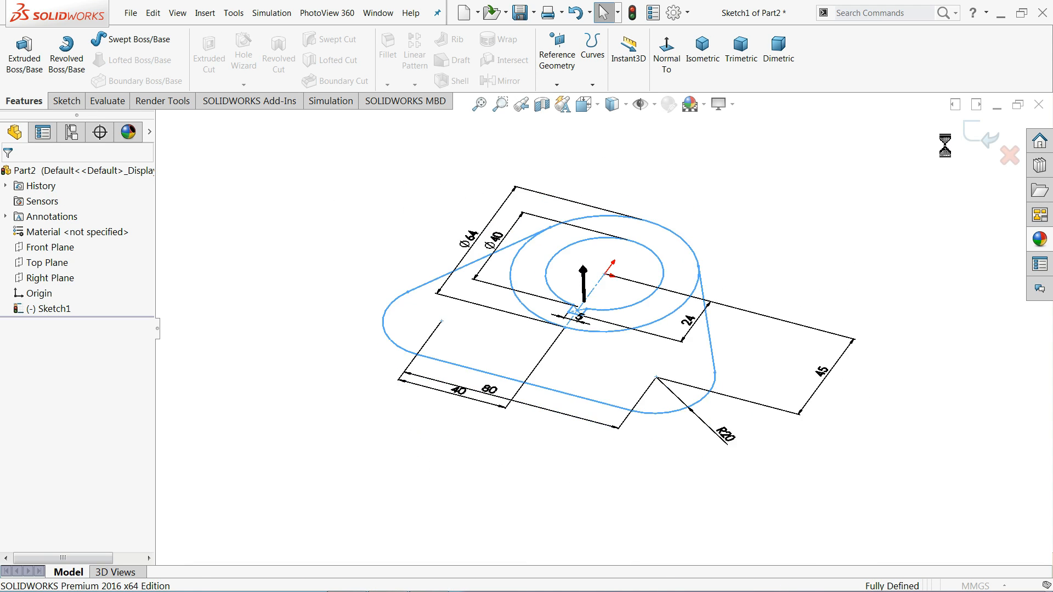
scroll(740, 258, "down", 2)
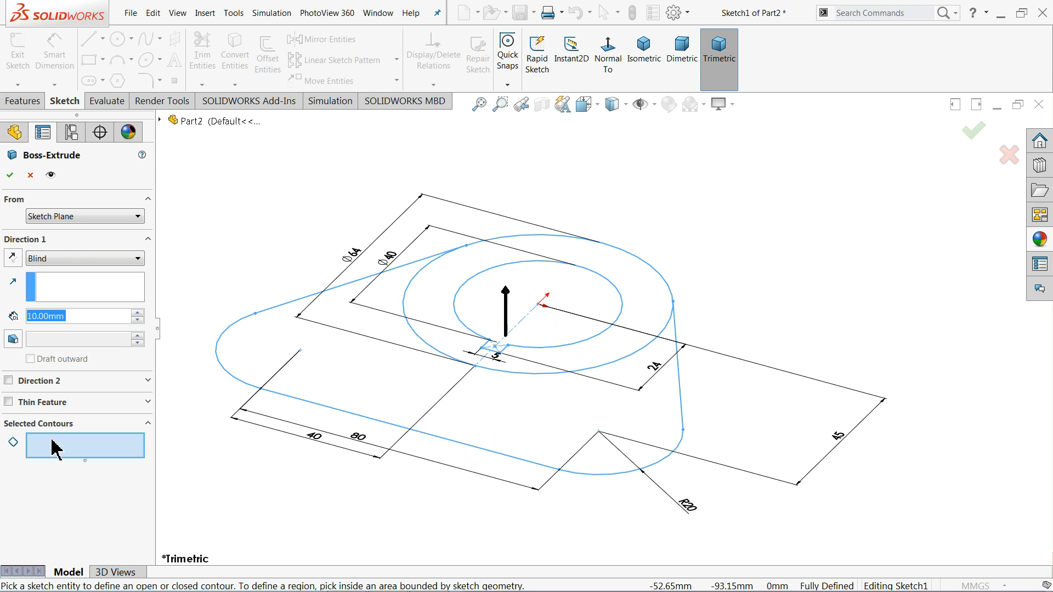
left_click(631, 347)
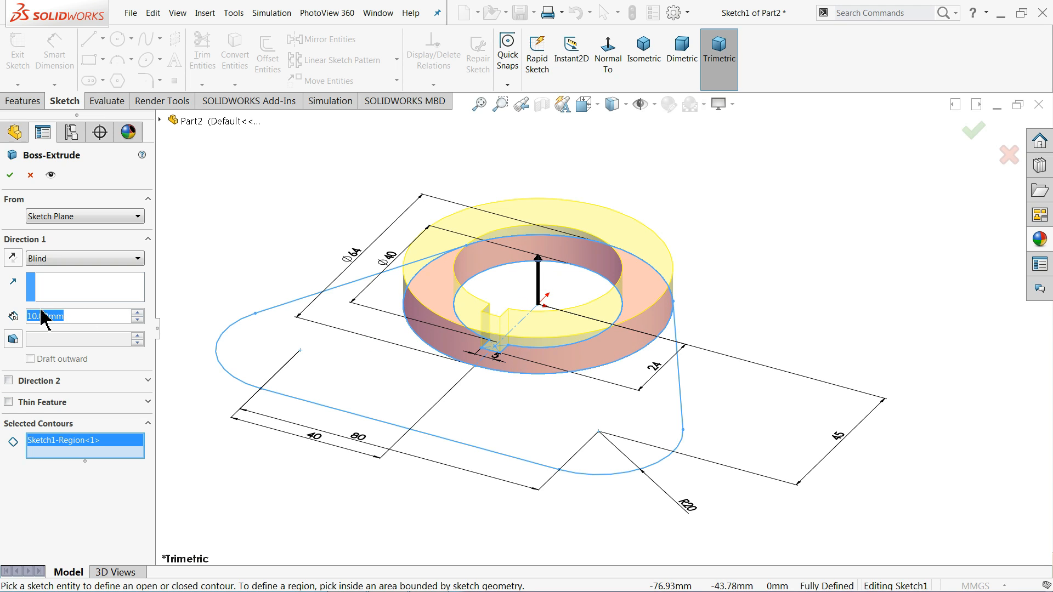
type("60")
key("Return")
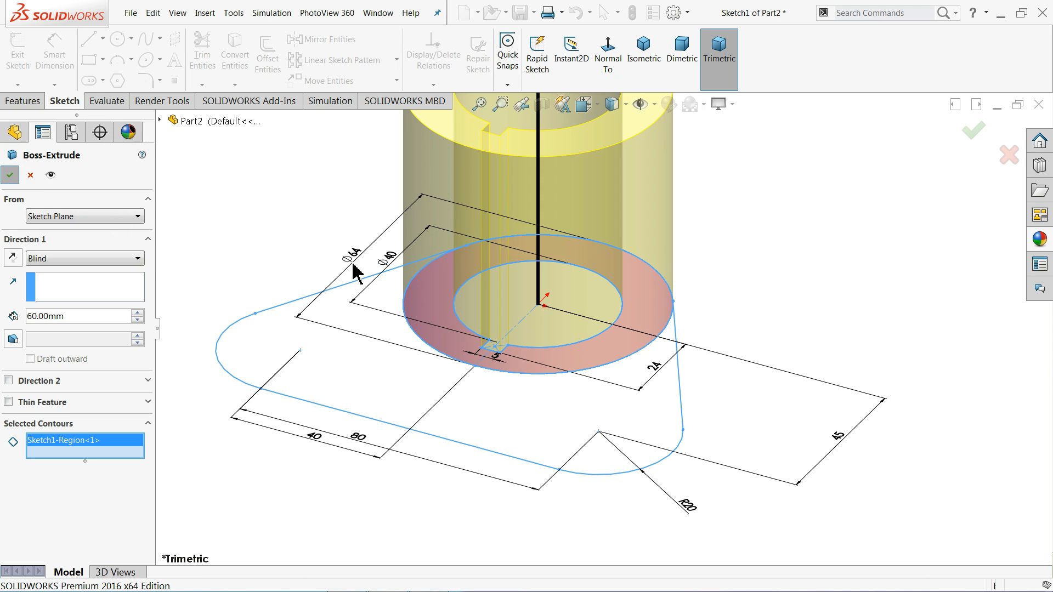
scroll(358, 261, "up", 3)
scroll(621, 227, "down", 2)
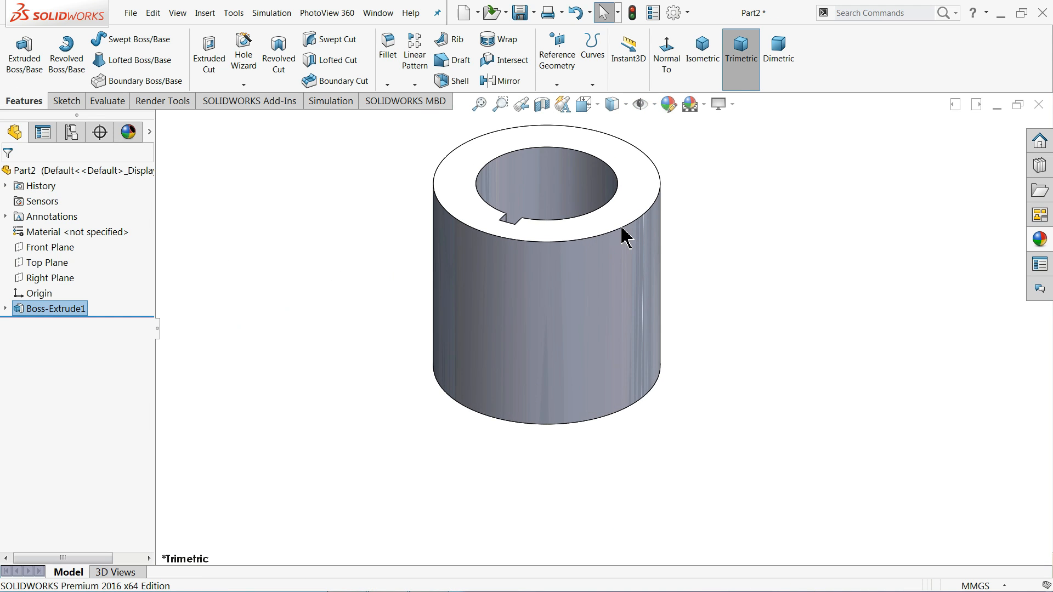
- Switch the display to plain shading and extrude the hub sketch's triangular base region, outside the 64 mm circle, blind to a depth of 25 mm
left_click(733, 104)
left_click(734, 122)
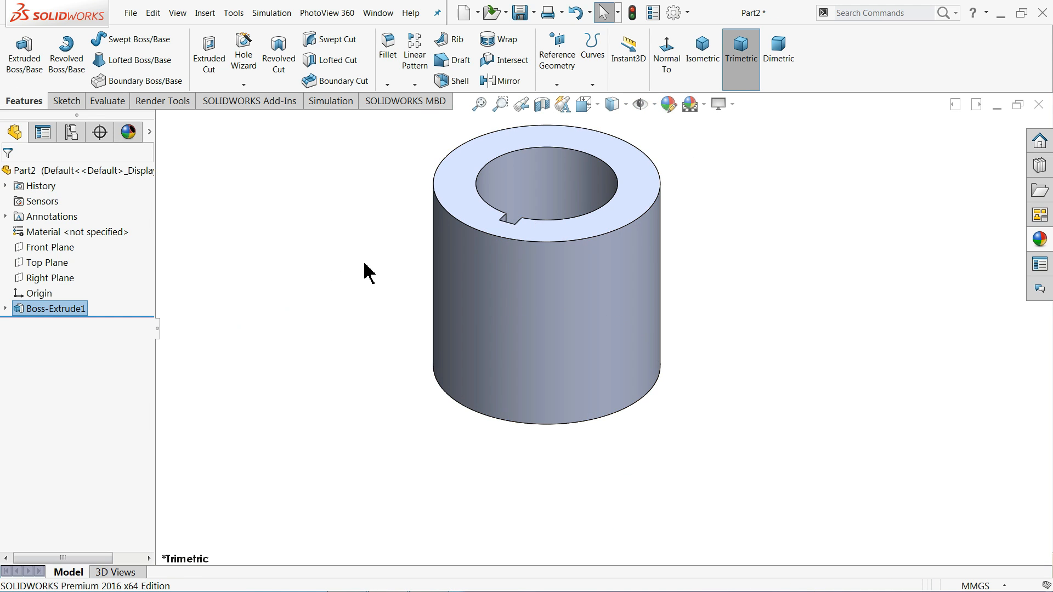
left_click(5, 309)
left_click(50, 324)
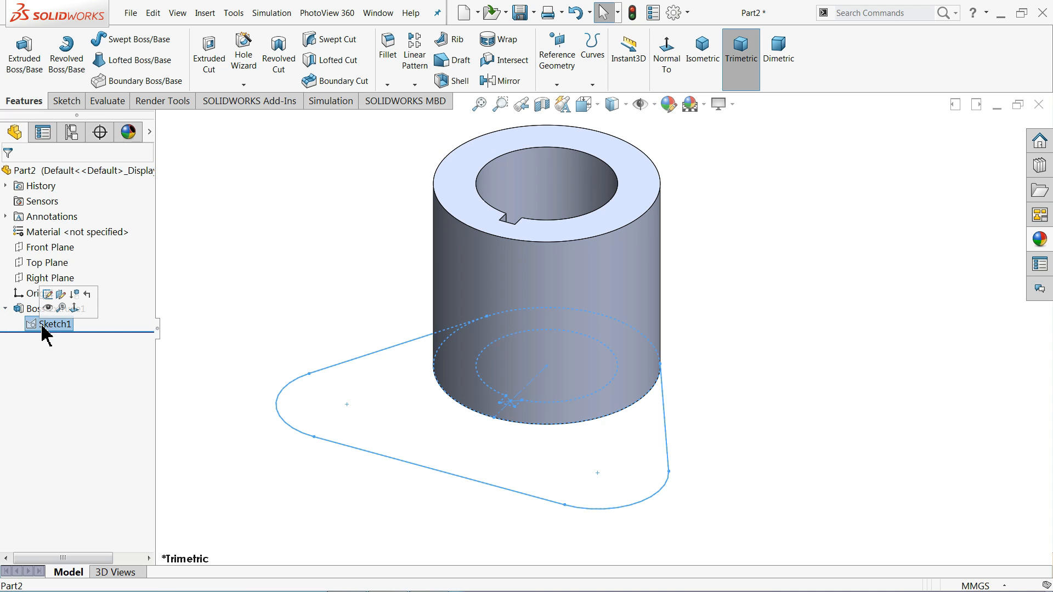
left_click(21, 65)
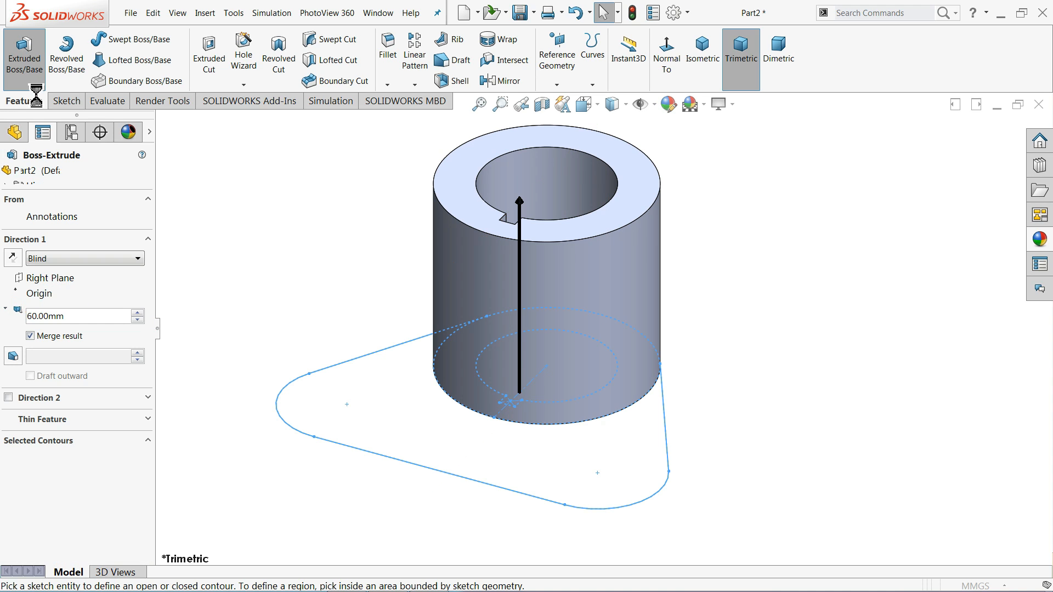
left_click(360, 423)
left_click_drag(74, 318, 15, 321)
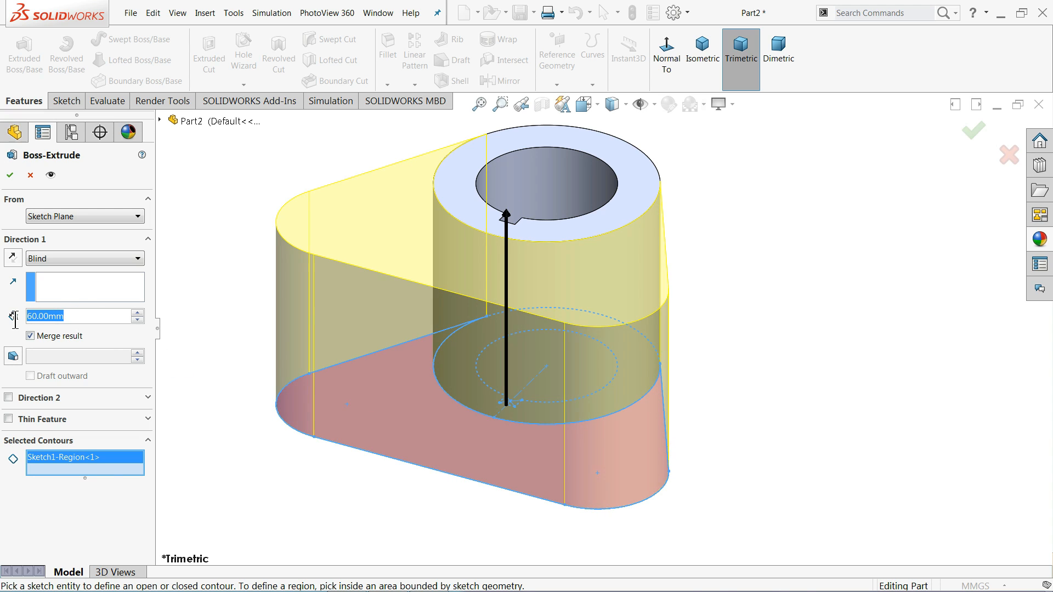
type("25")
key("Return")
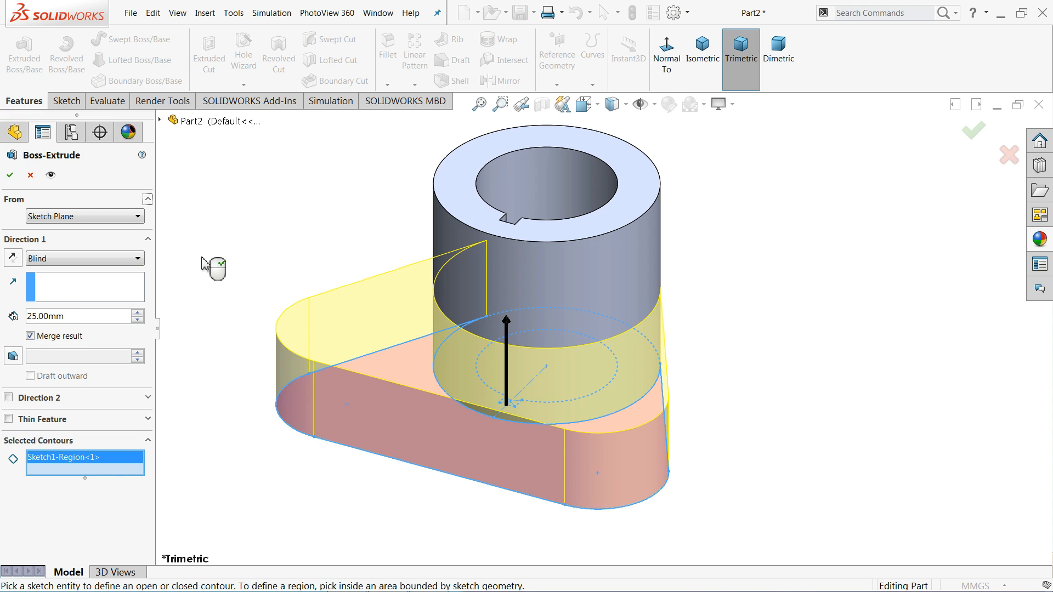
mouse_move(251, 257)
middle_mouse_down()
mouse_move(209, 236)
mouse_move(233, 247)
mouse_move(271, 191)
mouse_move(274, 108)
mouse_move(263, 242)
middle_mouse_up()
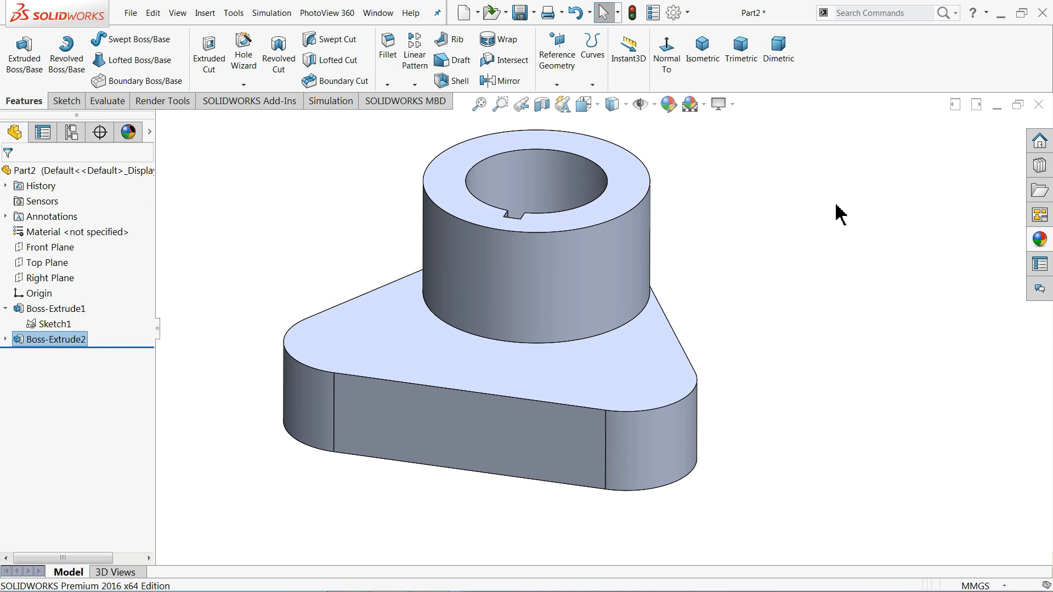
- Check the base hole dimensions in the exercise 62 drawing in Windows Photo Viewer, and start the Hole Wizard on the base plate's top face in SOLIDWORKS
left_click(1006, 17)
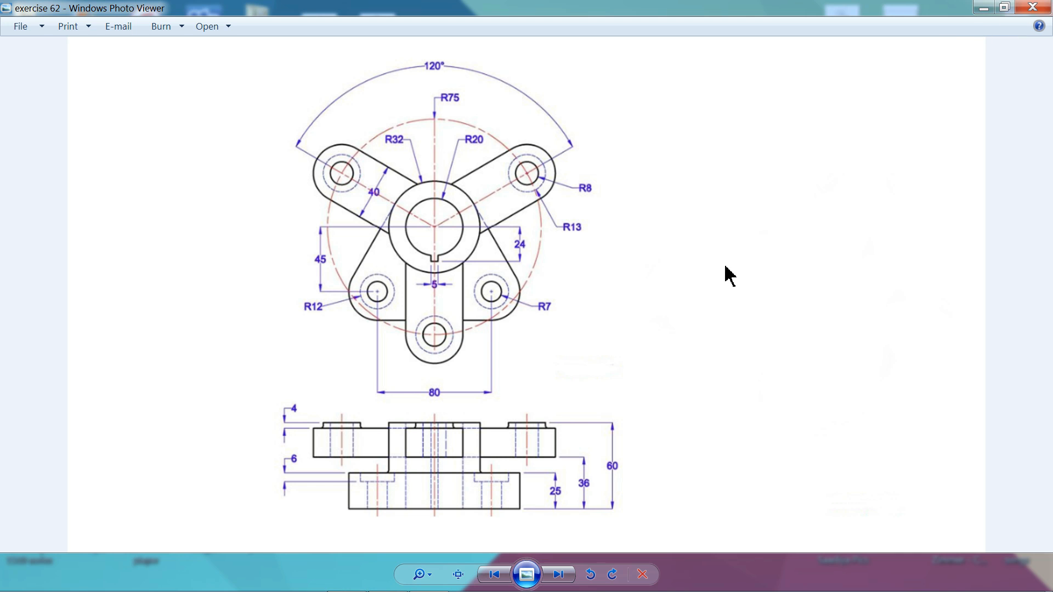
scroll(508, 310, "up", 2)
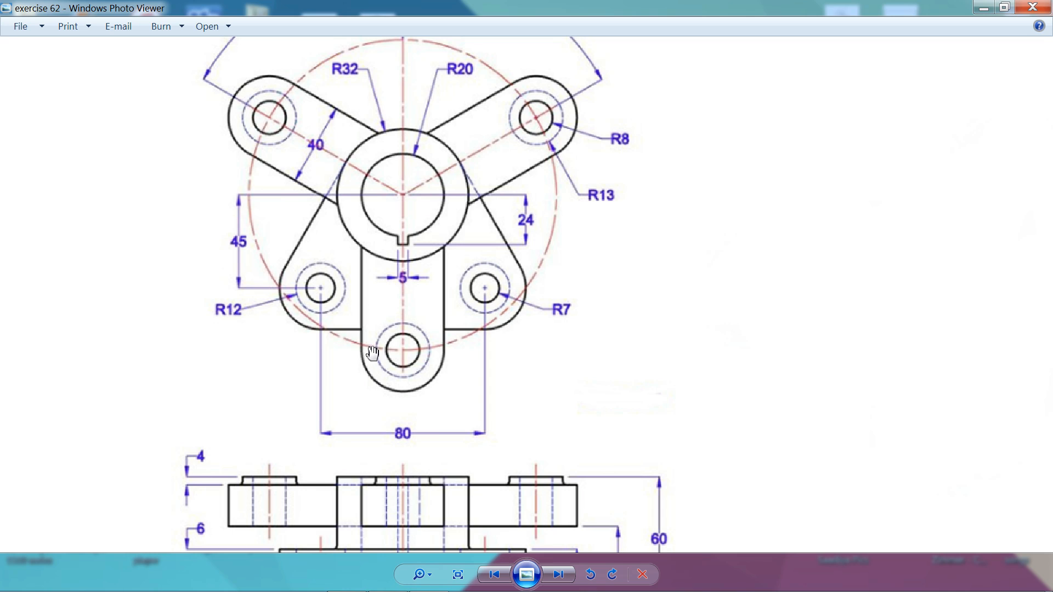
scroll(429, 373, "down", 2)
scroll(505, 484, "up", 2)
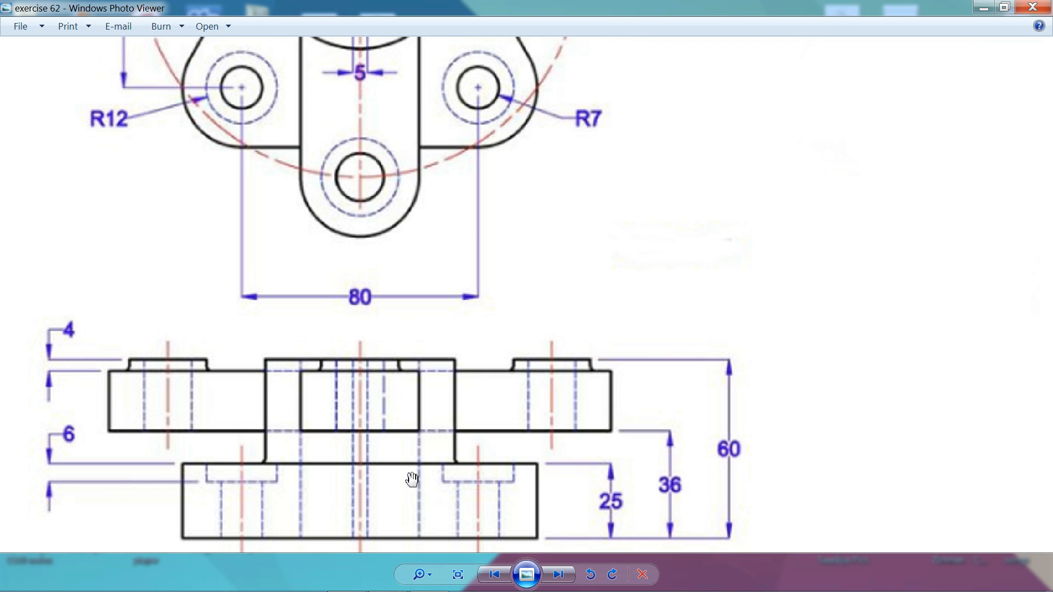
scroll(444, 278, "down", 2)
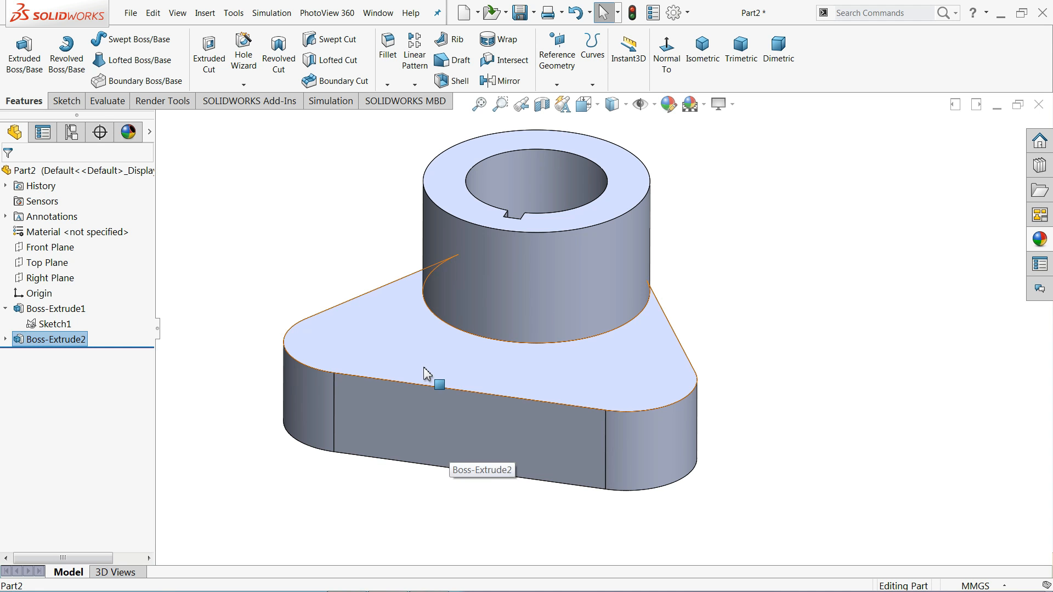
left_click(428, 371)
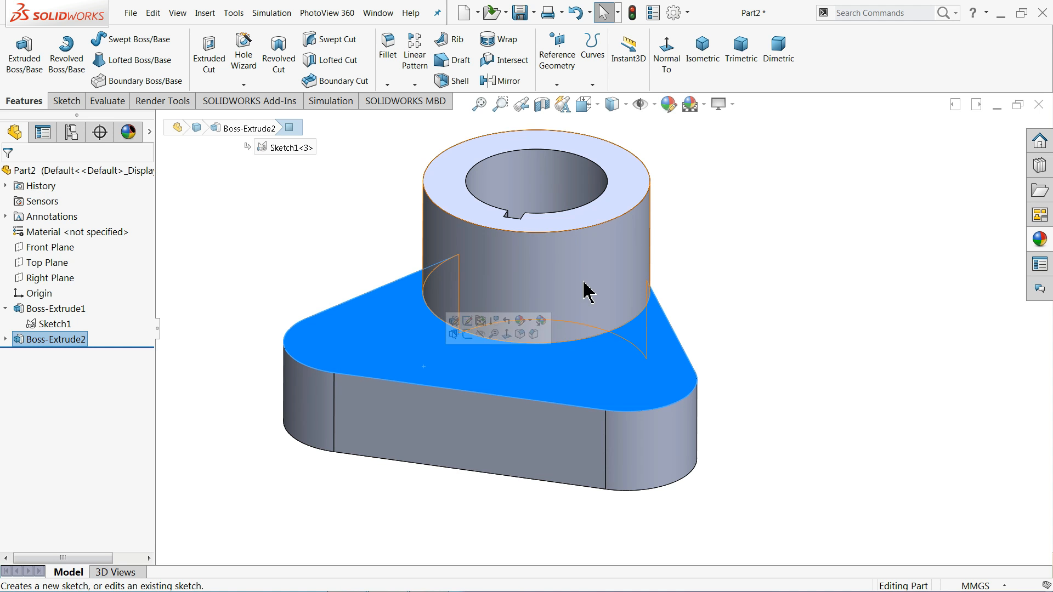
left_click(673, 67)
scroll(618, 392, "up", 2)
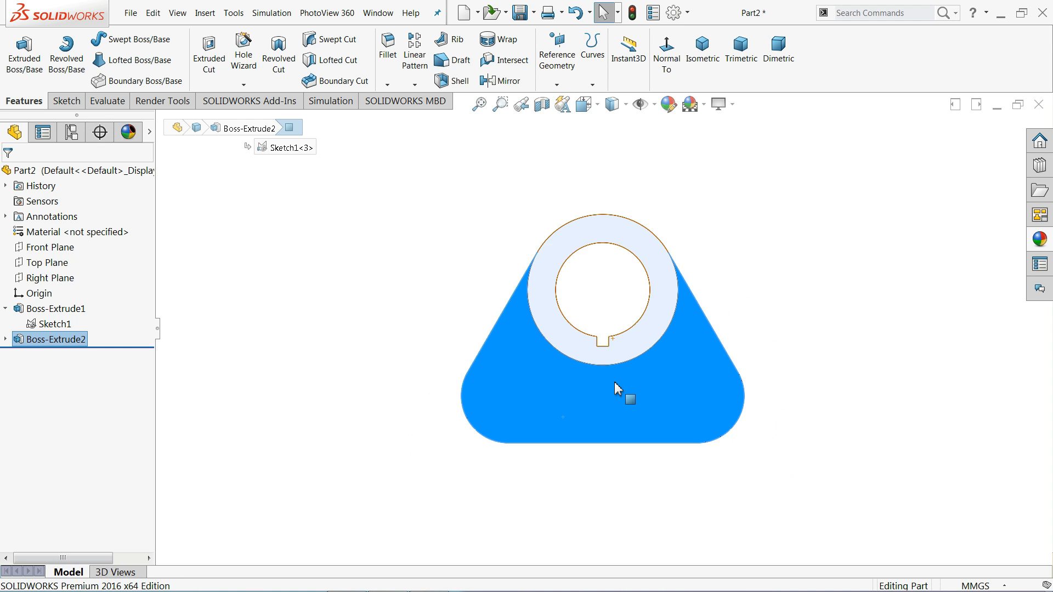
scroll(613, 425, "down", 4)
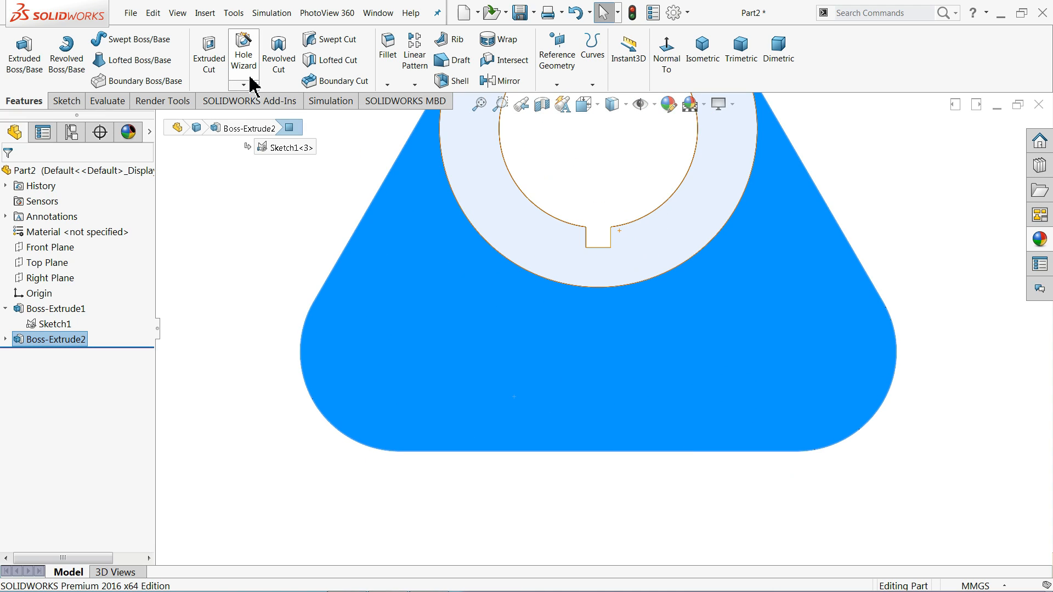
left_click(242, 55)
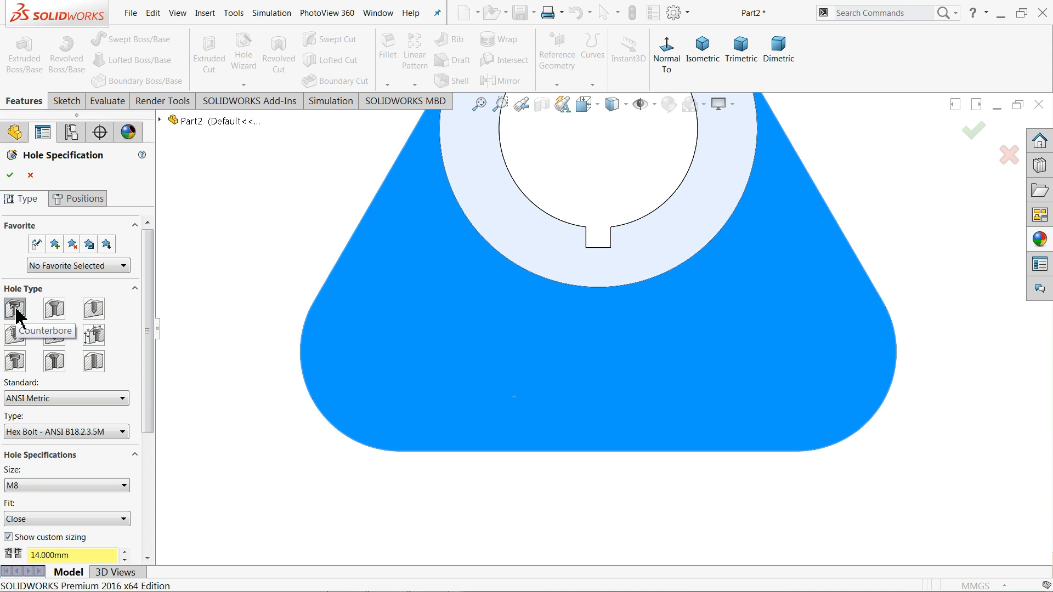
- Specify an ANSI Metric M8 hex bolt counterbore, close fit, 14 mm through diameter, 24 mm counterbore diameter, 6 mm counterbore depth, ending Through All
left_click_drag(145, 306, 145, 388)
left_click(54, 261)
left_click(55, 267)
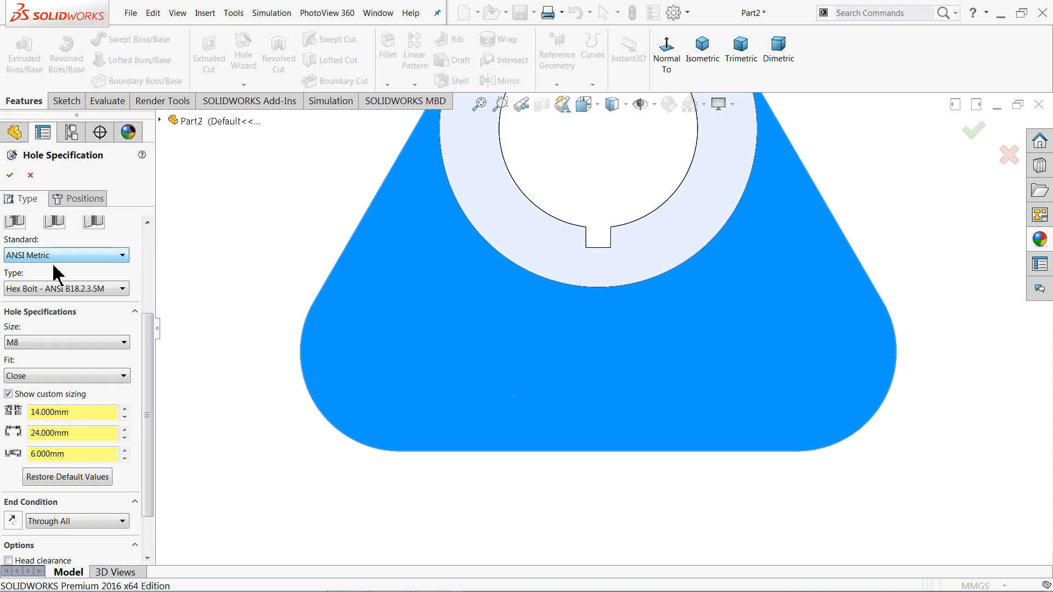
left_click(59, 290)
left_click(58, 291)
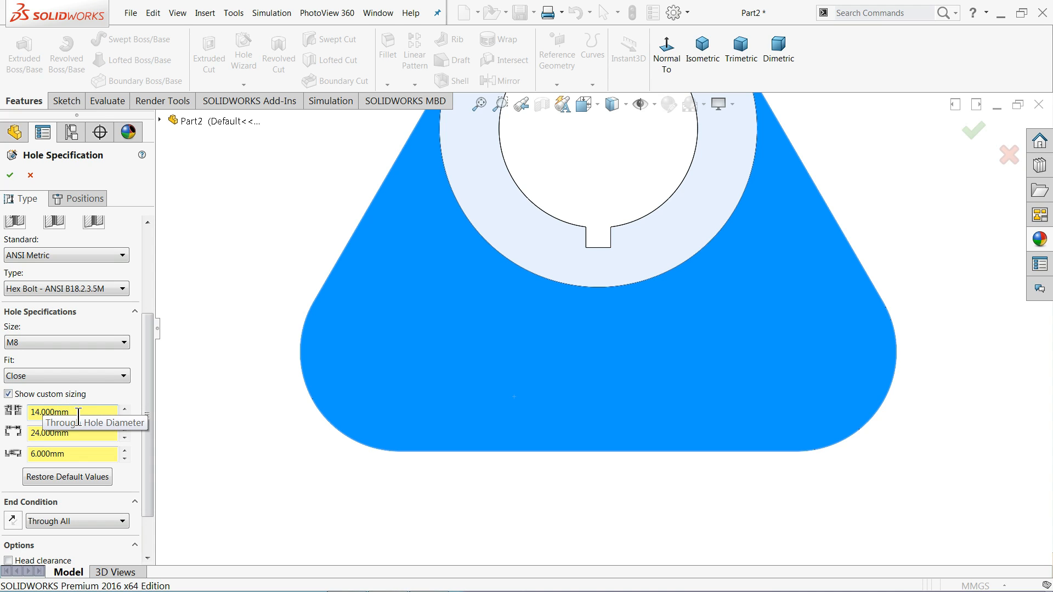
left_click_drag(75, 412, 42, 415)
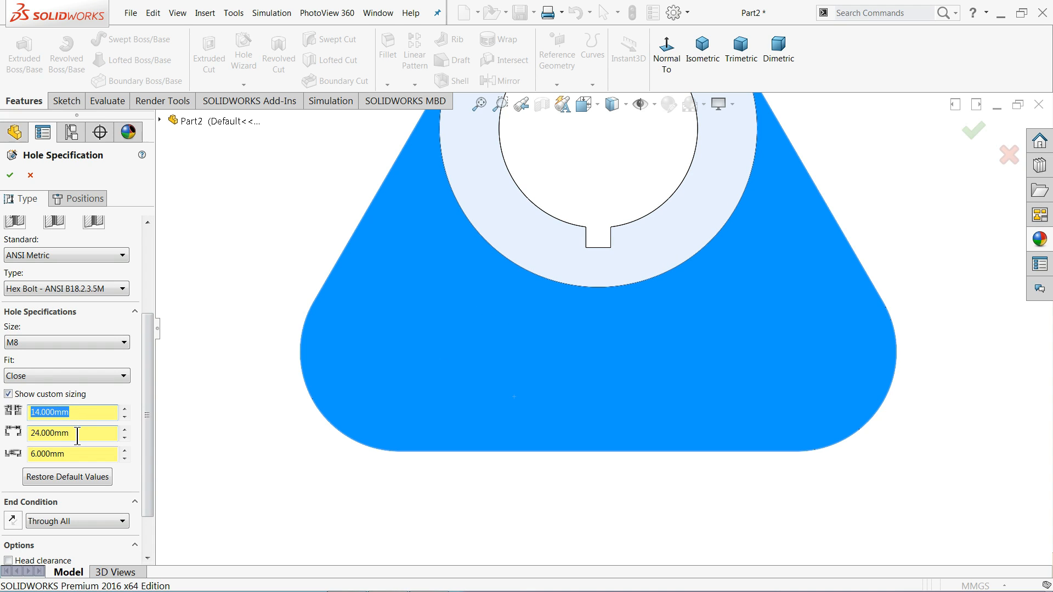
left_click_drag(77, 434, 28, 438)
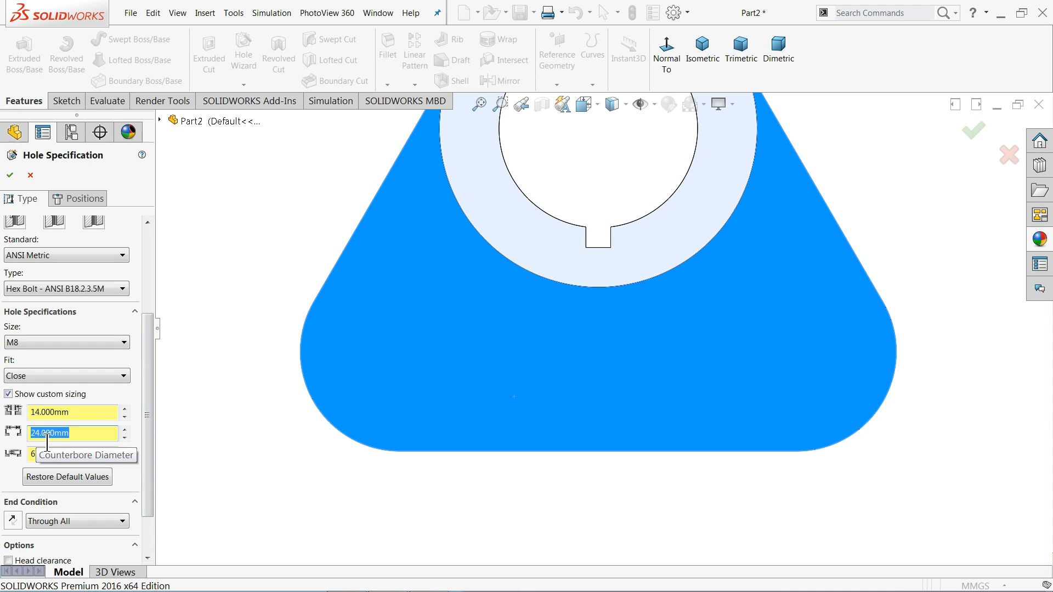
left_click(65, 523)
left_click(65, 519)
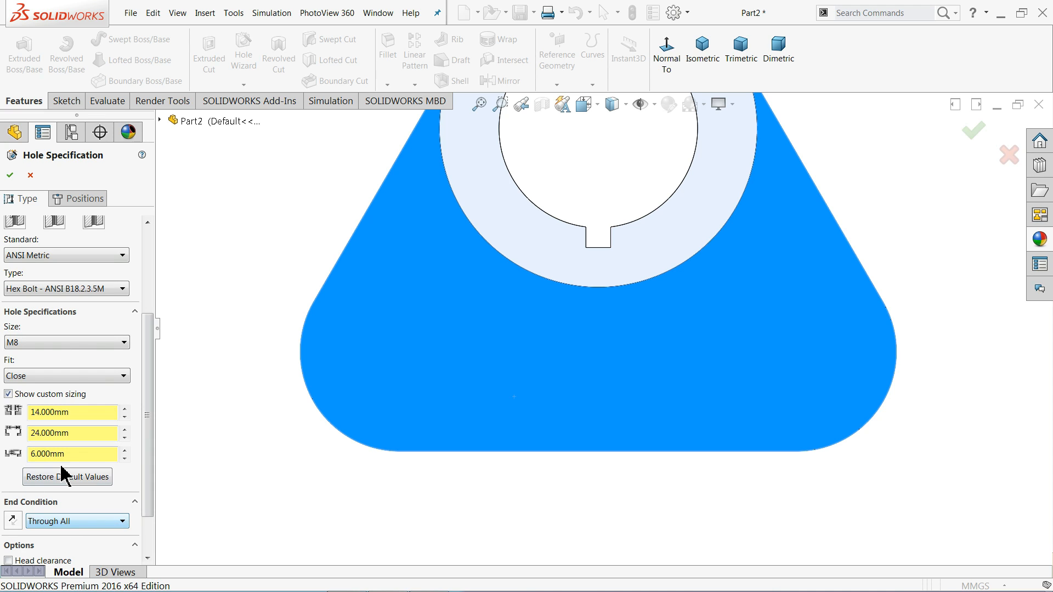
- Place counterbored holes at the centres of the base plate's two rounded corners and create them
left_click(86, 201)
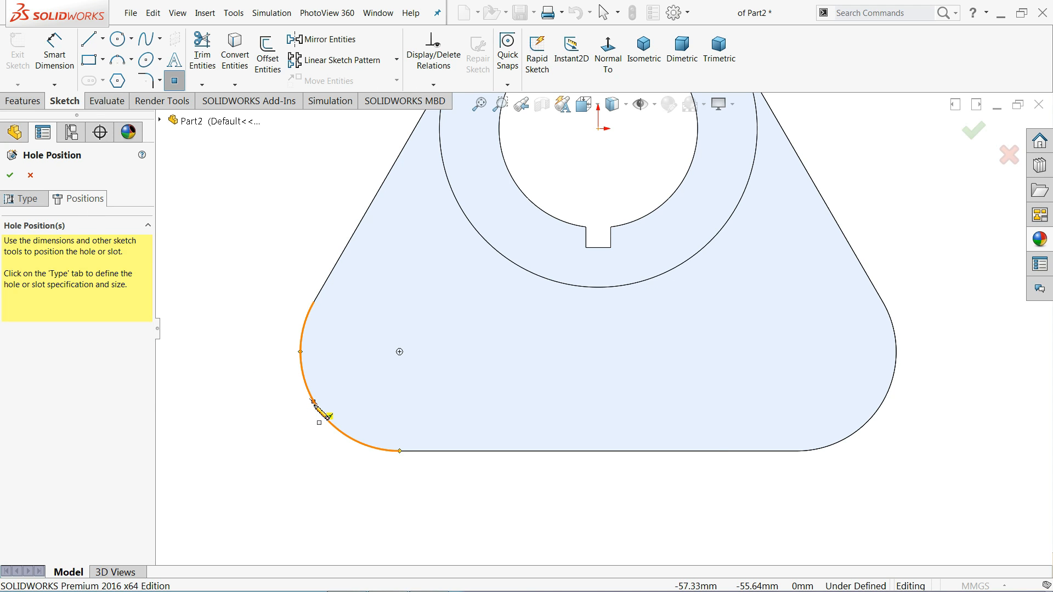
left_click(399, 351)
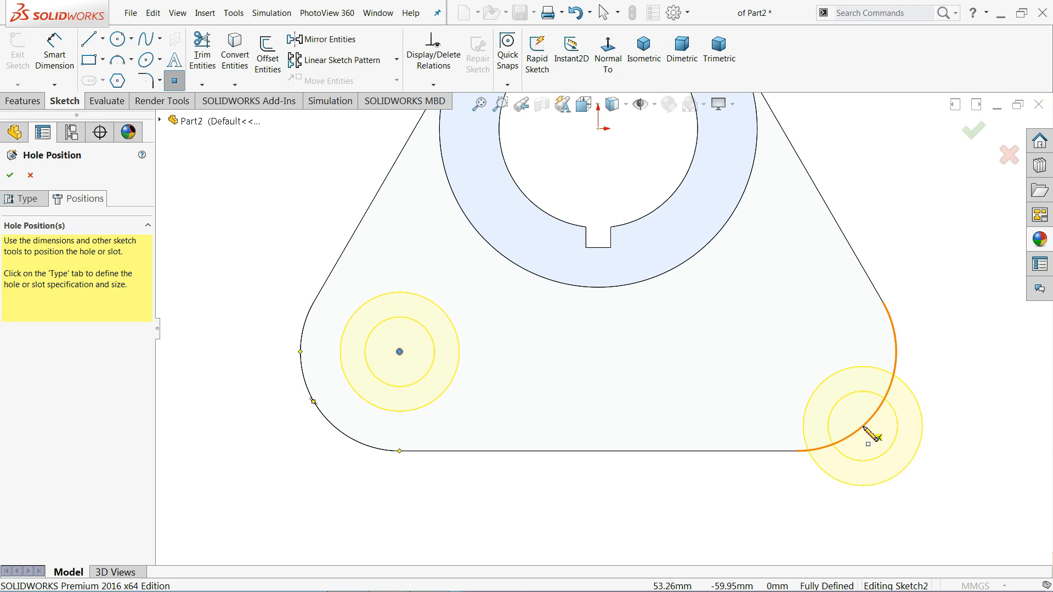
left_click(797, 352)
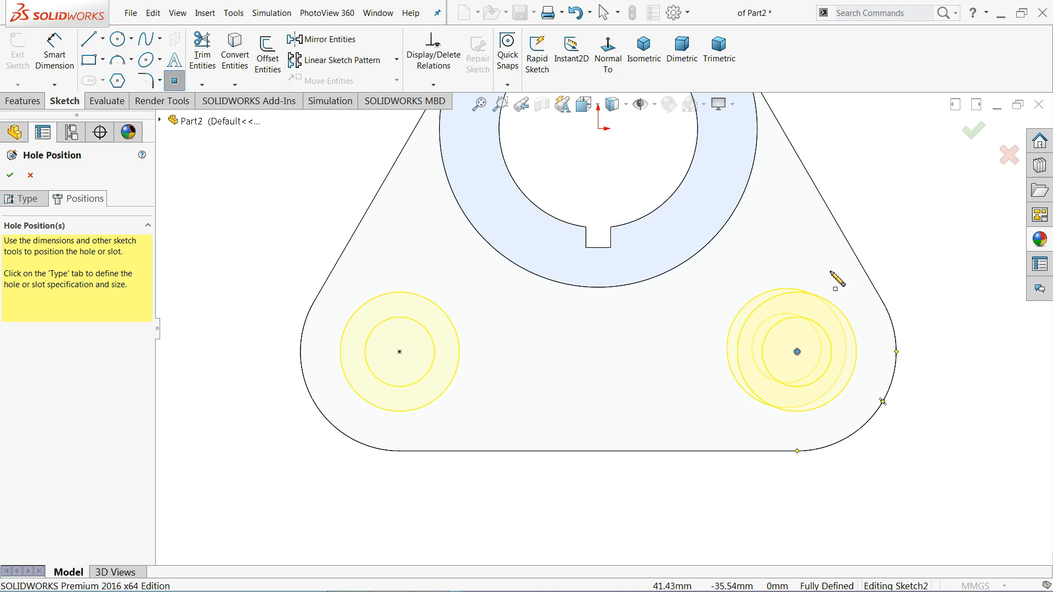
right_click(876, 193)
left_click(899, 198)
scroll(557, 246, "up", 3)
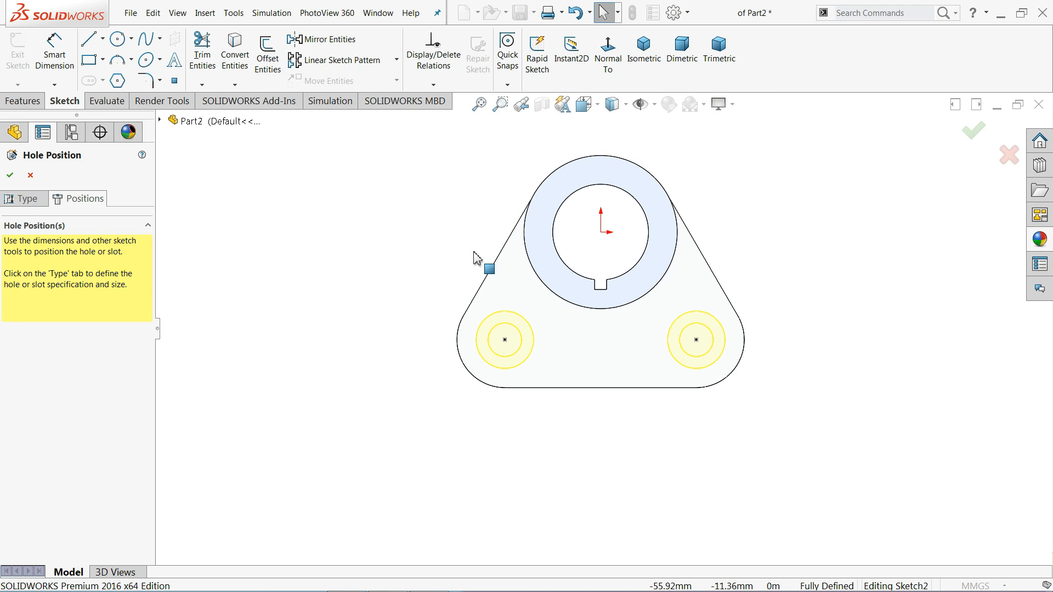
mouse_move(425, 310)
middle_mouse_down()
mouse_move(398, 136)
mouse_move(414, 186)
middle_mouse_up()
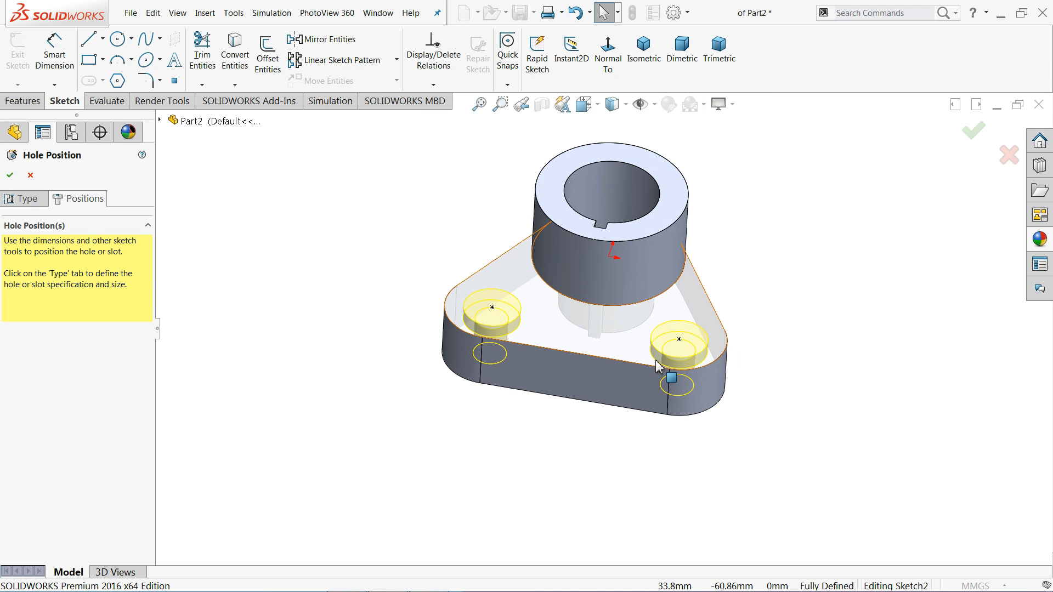
scroll(673, 361, "down", 5)
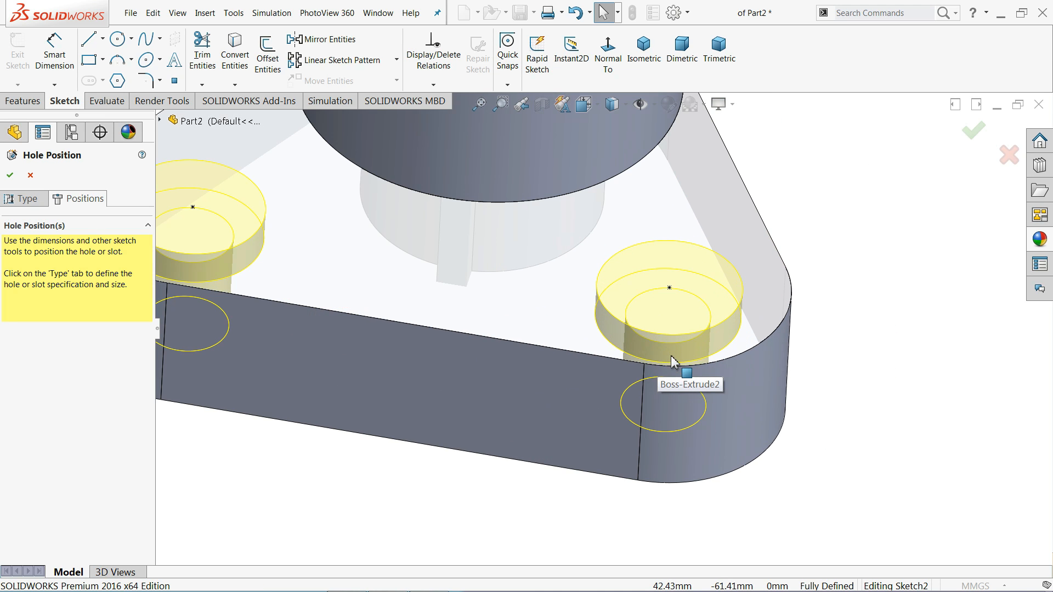
left_click(9, 175)
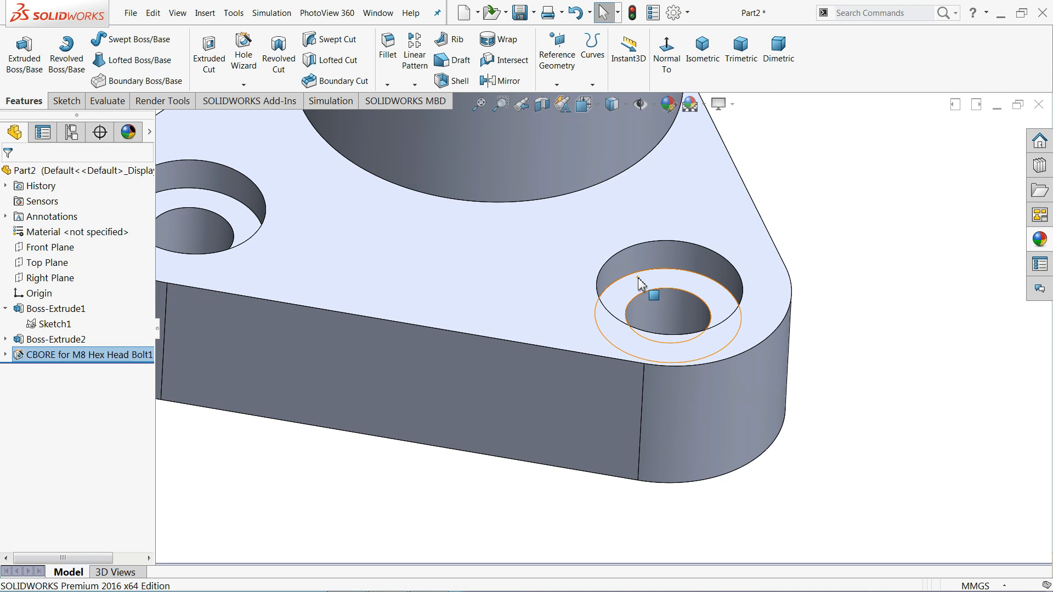
scroll(639, 291, "up", 3)
middle_click_drag(640, 294, 634, 315)
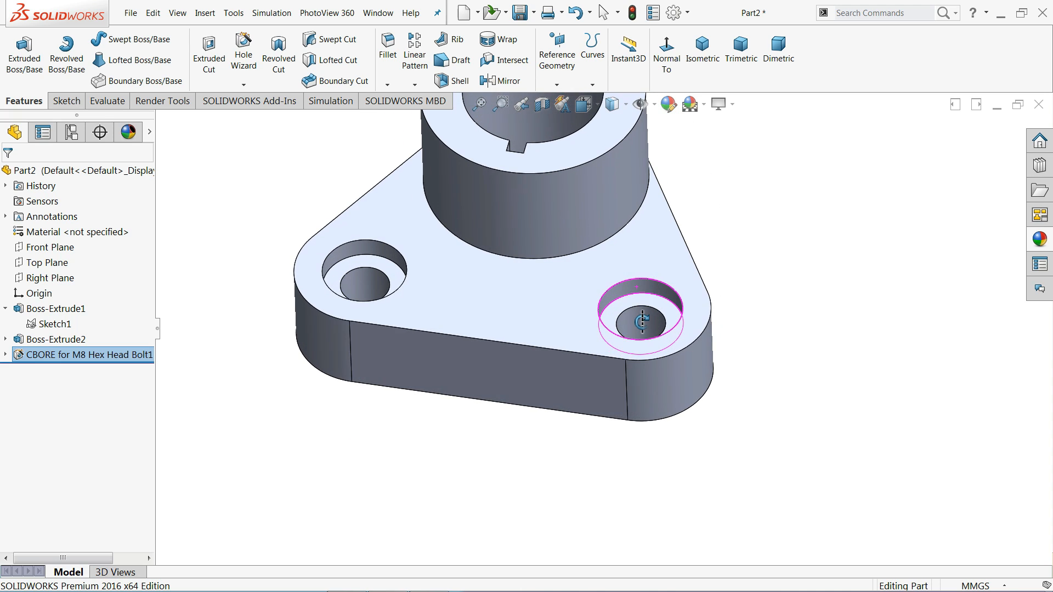
scroll(623, 268, "up", 3)
scroll(623, 267, "down", 4)
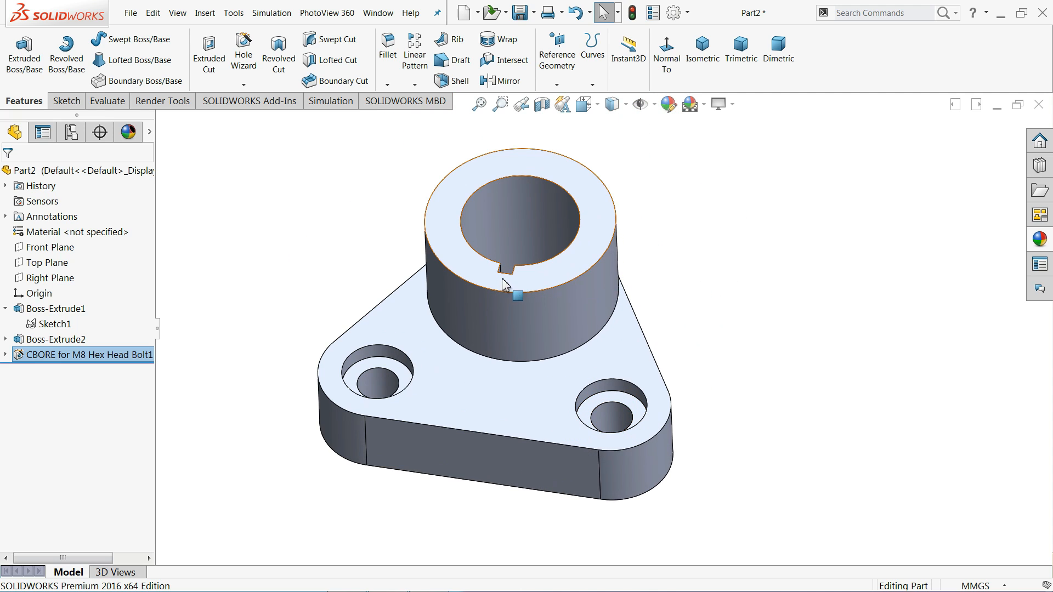
- Check the three arms' dimensions in the exercise 62 drawing, and start a sketch on the hub's top ring face in SOLIDWORKS, viewed face-on
left_click(1000, 16)
scroll(431, 196, "up", 1)
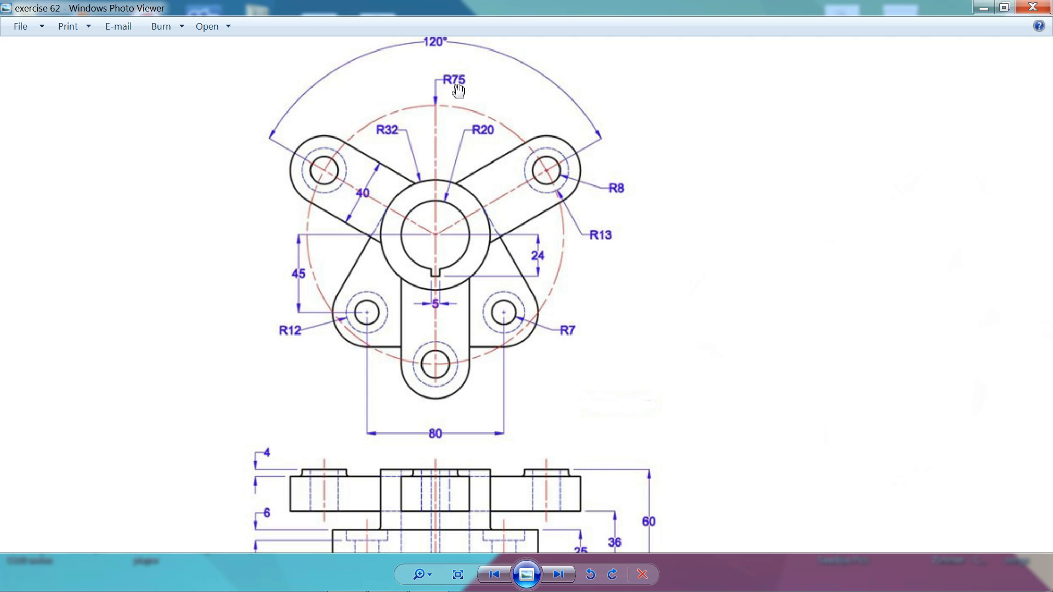
scroll(460, 222, "down", 2)
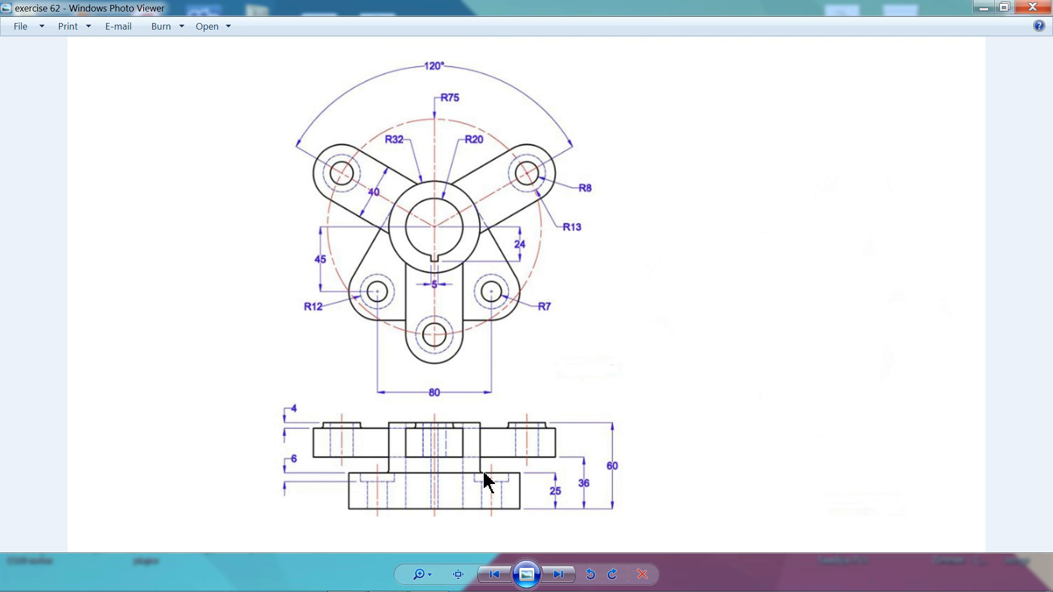
scroll(453, 497, "up", 2)
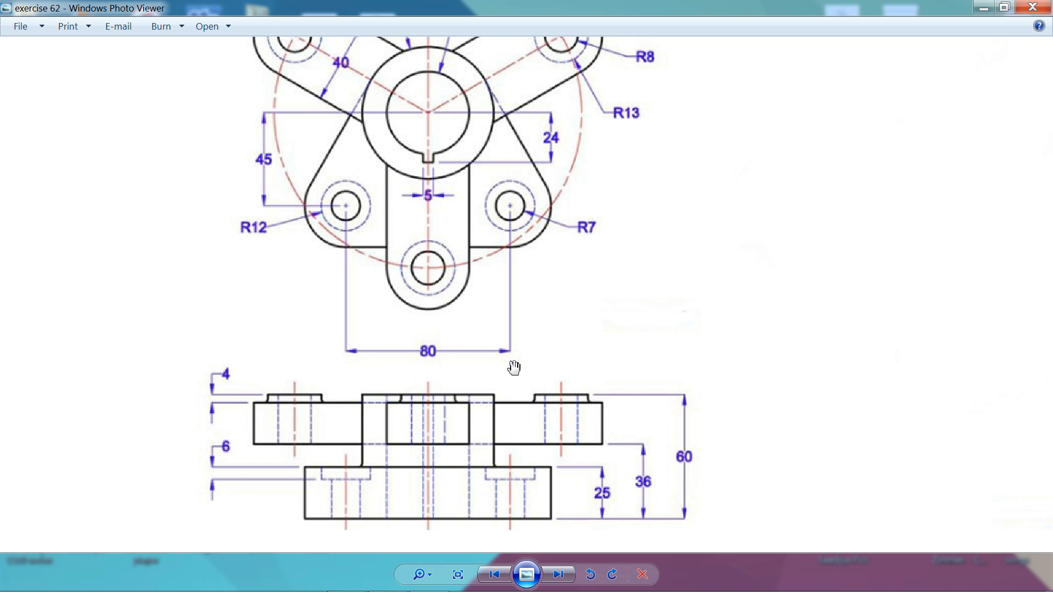
scroll(514, 368, "down", 3)
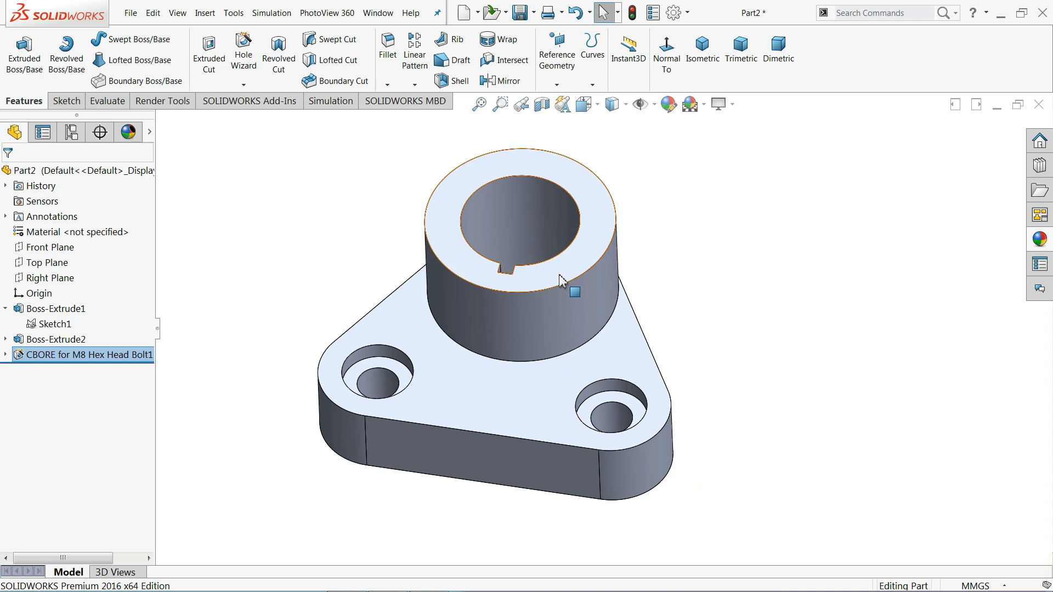
left_click(562, 283)
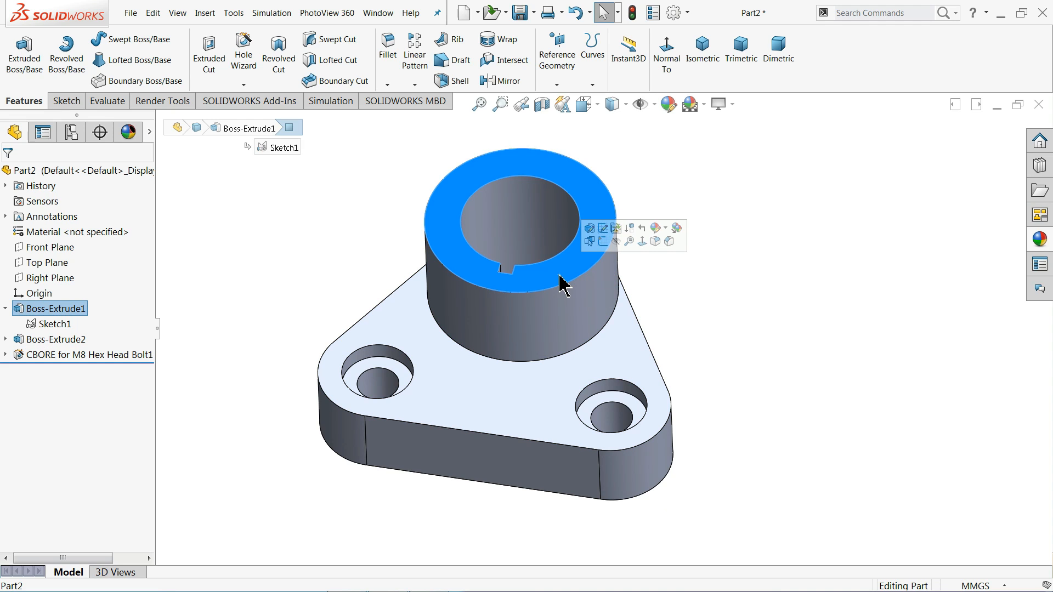
left_click(603, 240)
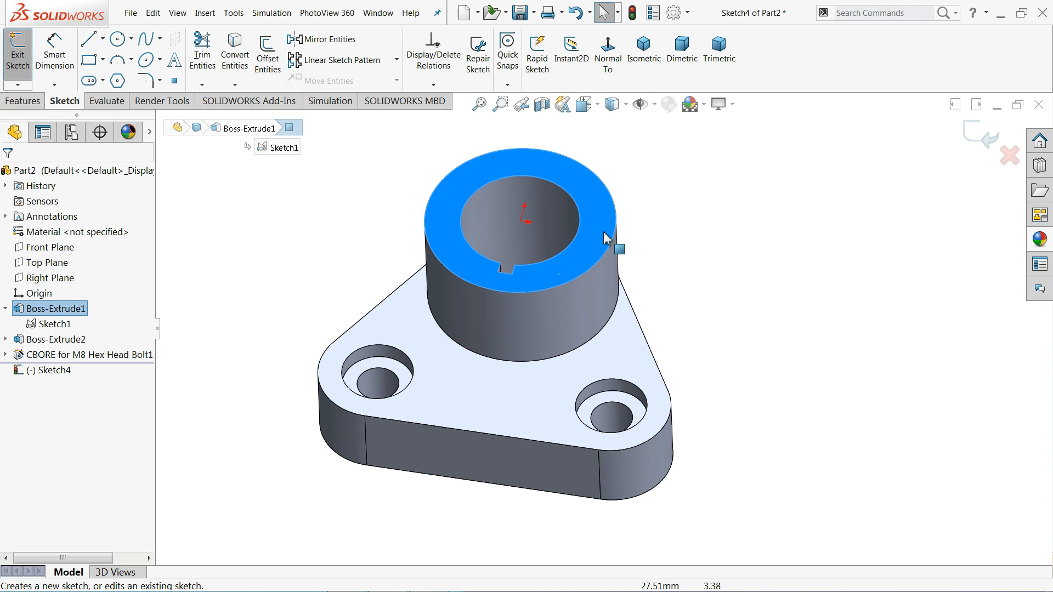
left_click(608, 82)
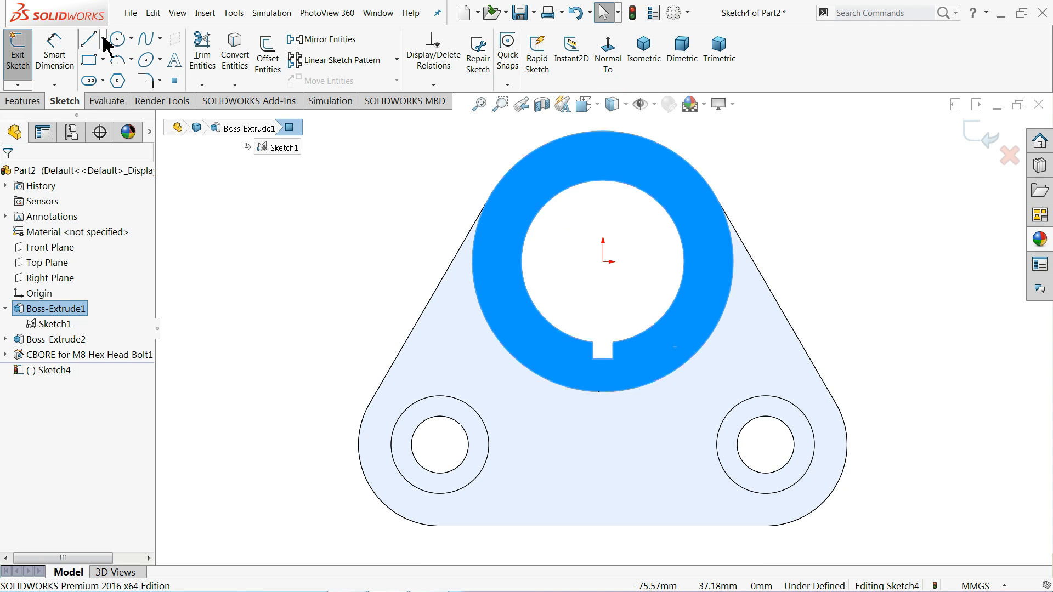
- Draw a vertical centerline about 104 mm long from above the hub to the origin and continue it below the base plate
left_click(103, 38)
left_click(118, 73)
scroll(631, 198, "up", 5)
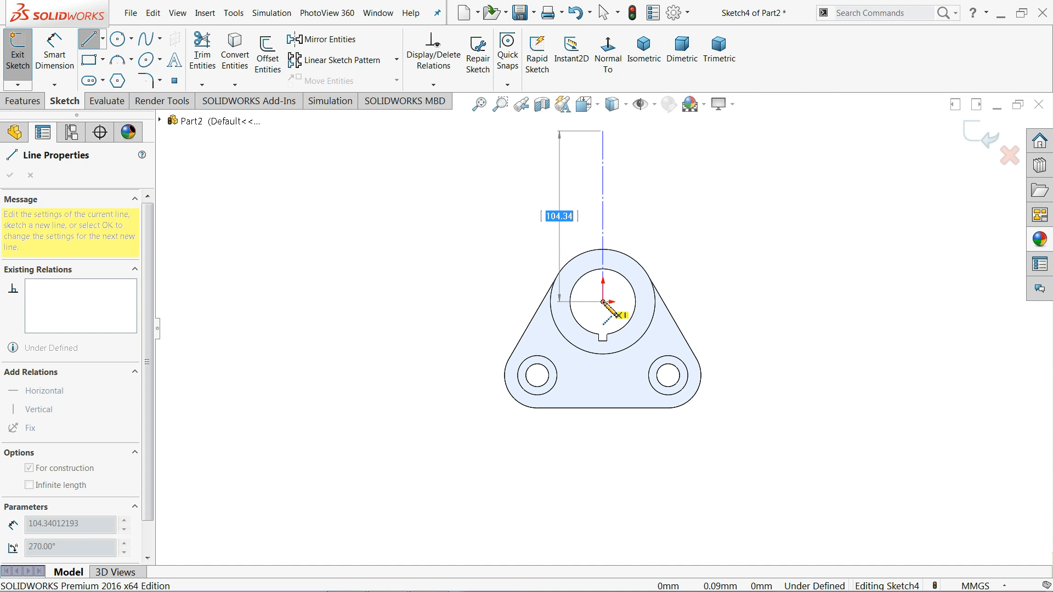
left_click(603, 302)
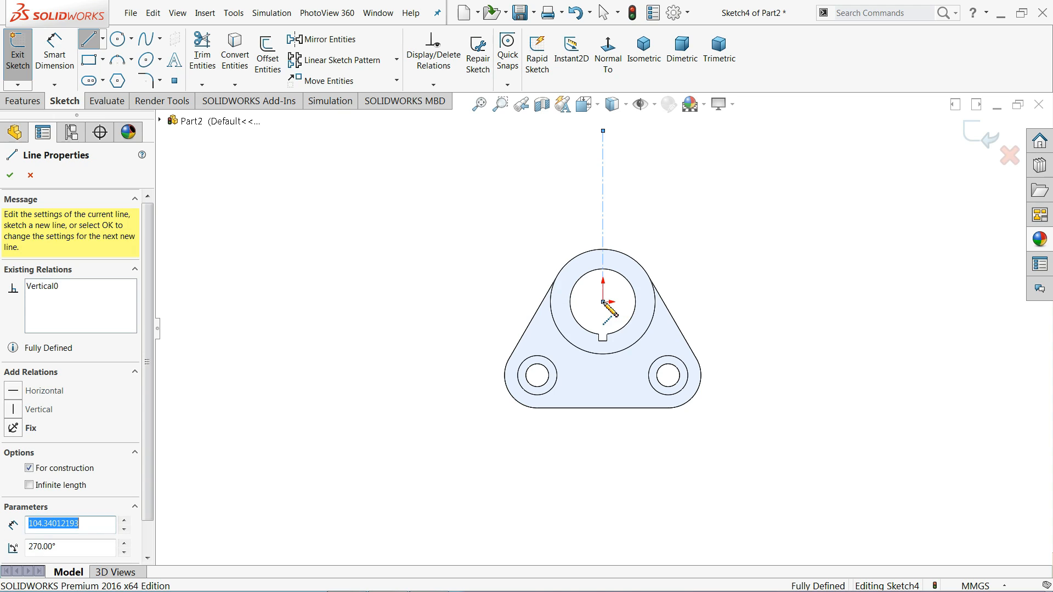
left_click(603, 440)
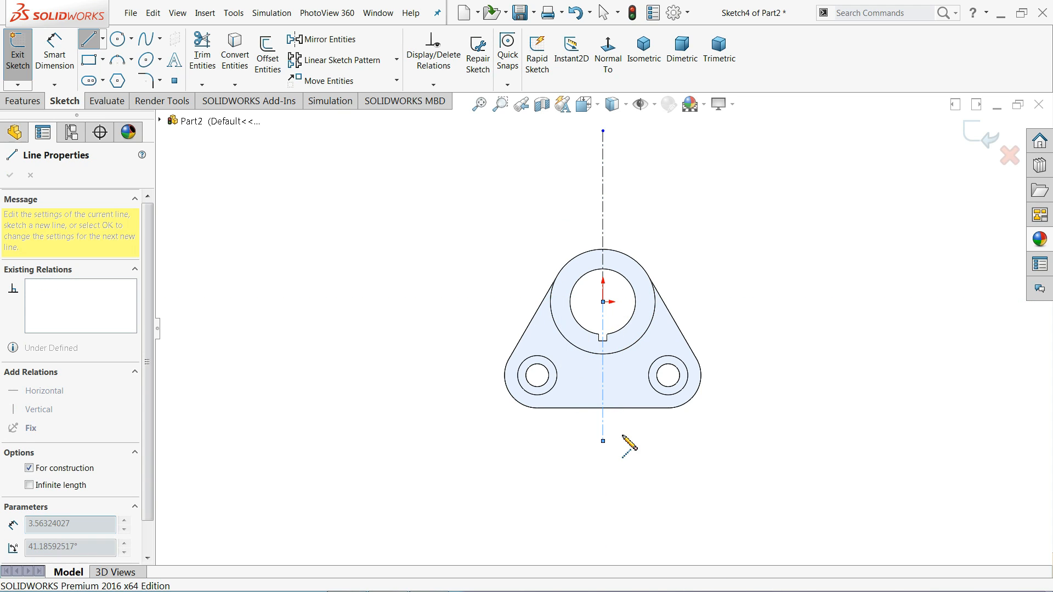
right_click(652, 434)
left_click(665, 412)
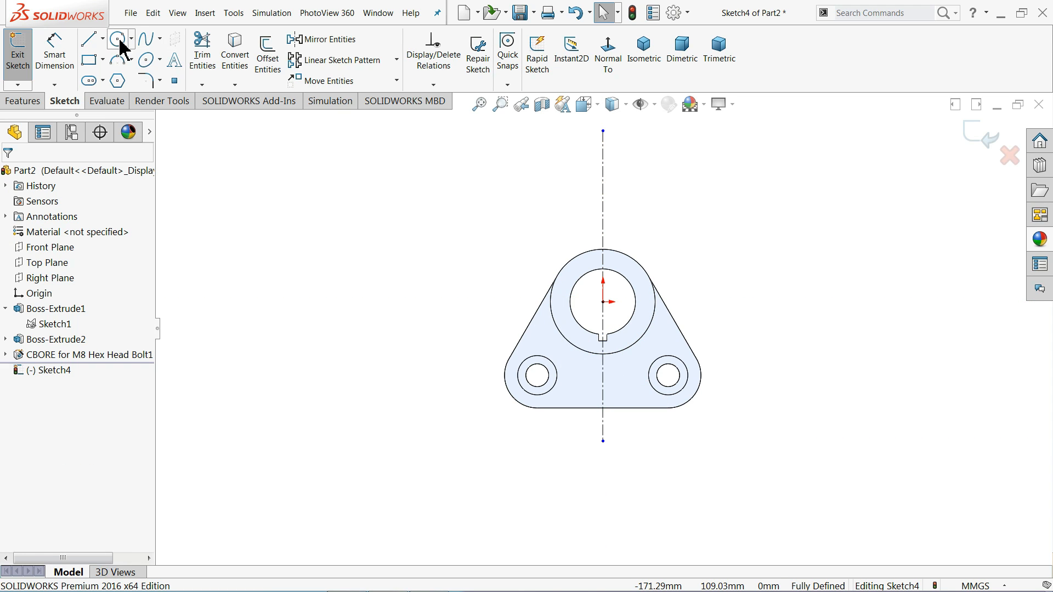
- Sketch a construction circle about 188 mm in diameter centred on the origin
left_click(603, 302)
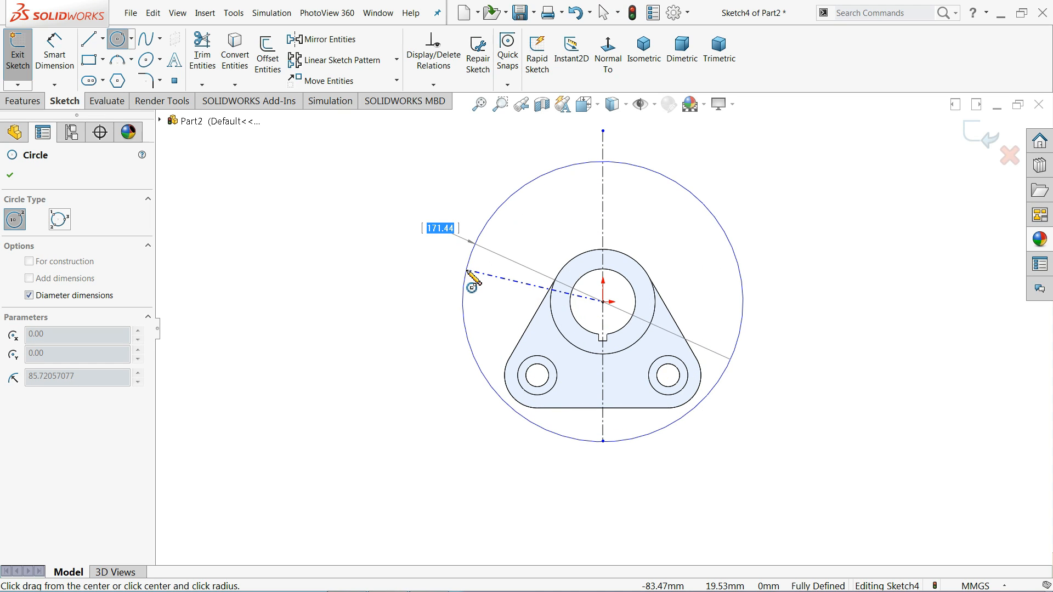
left_click(453, 278)
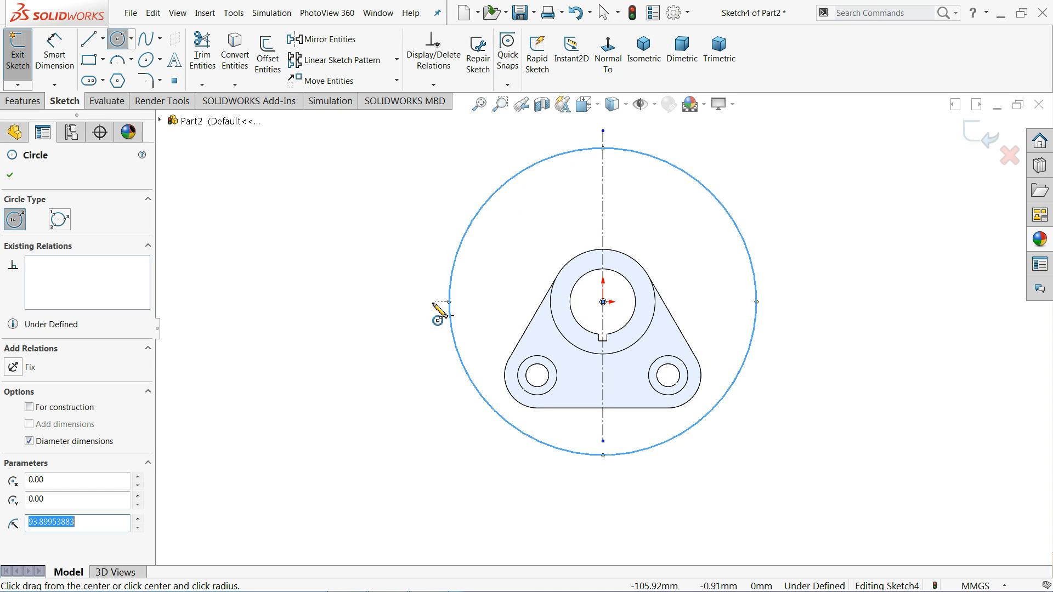
left_click(30, 408)
left_click(10, 176)
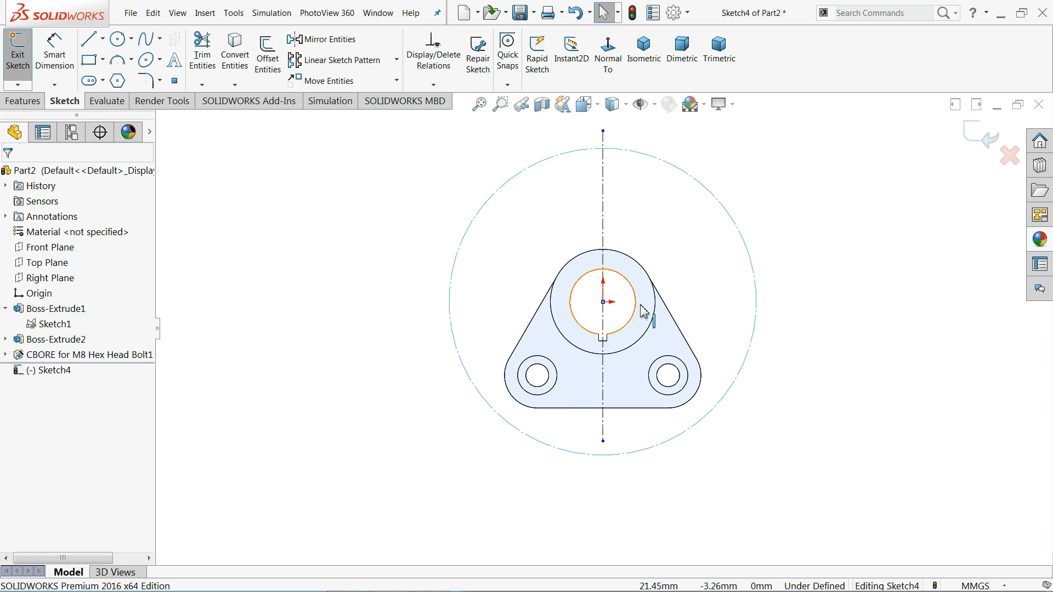
- Convert the hub's outer circular edge into a sketch entity
scroll(643, 311, "down", 2)
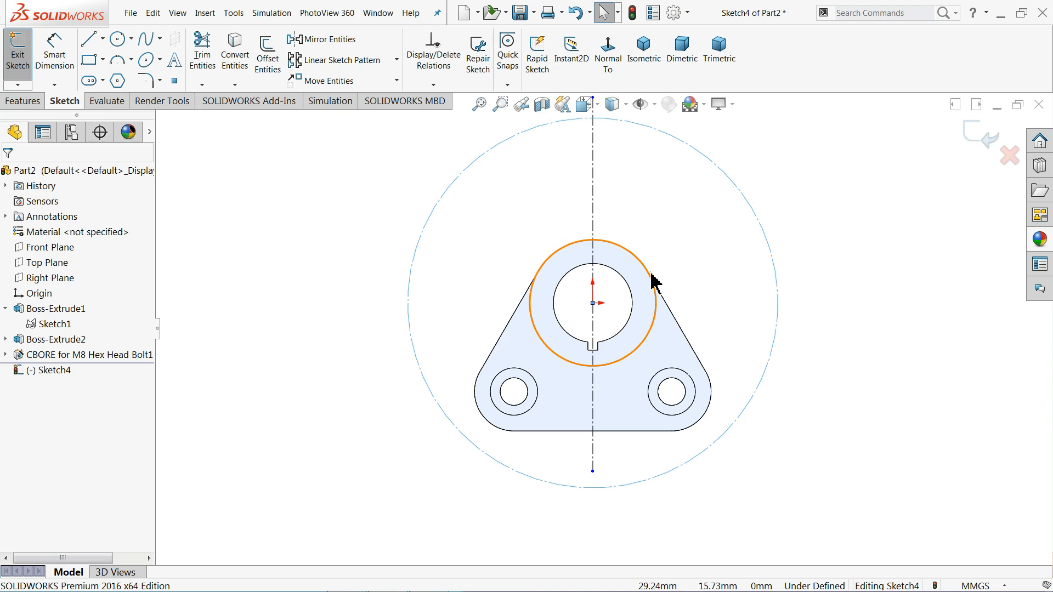
key("Escape")
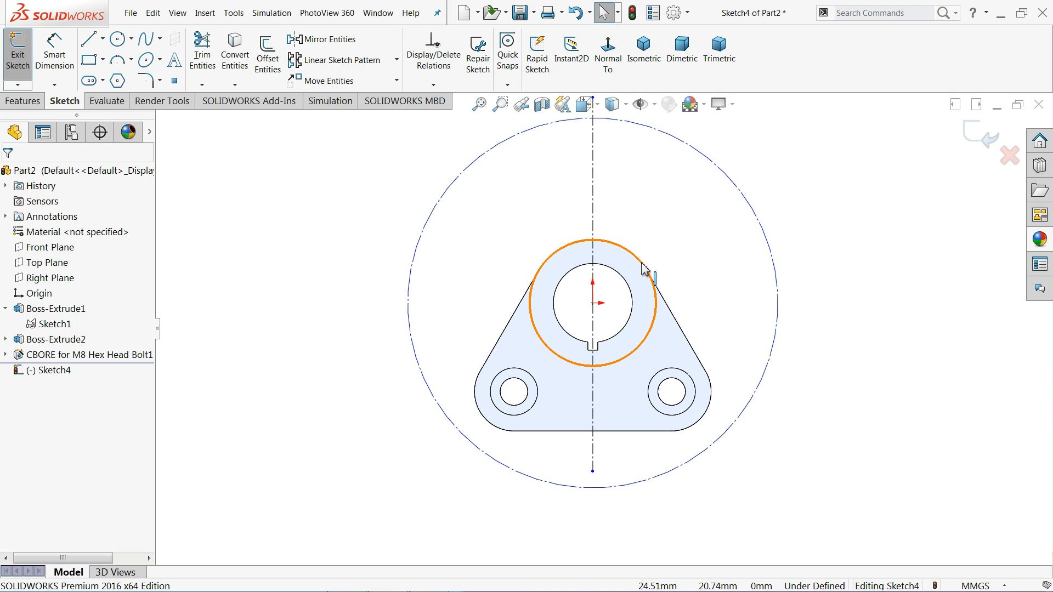
left_click(642, 263)
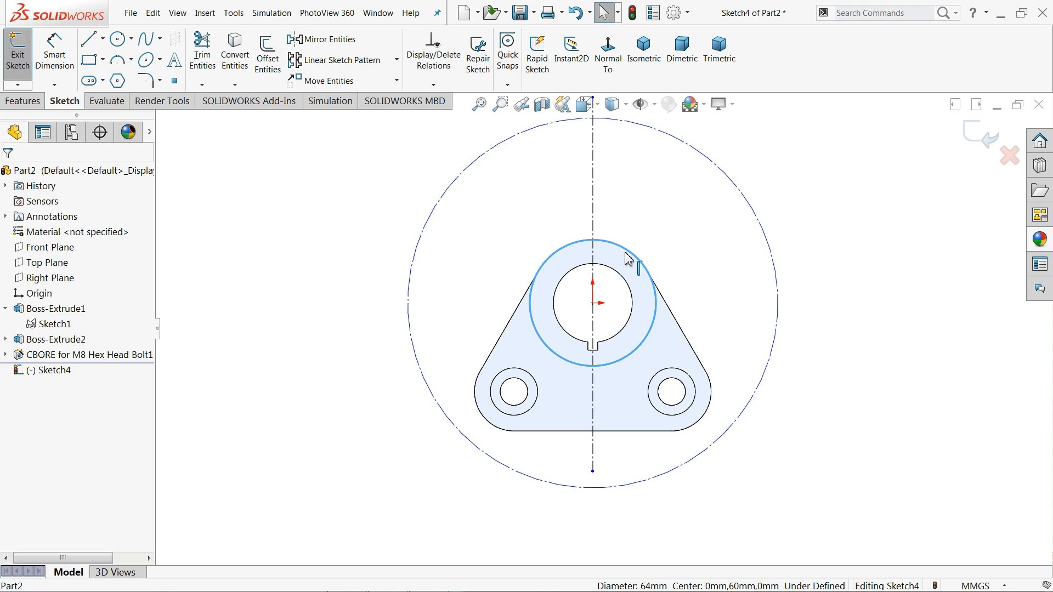
left_click(238, 58)
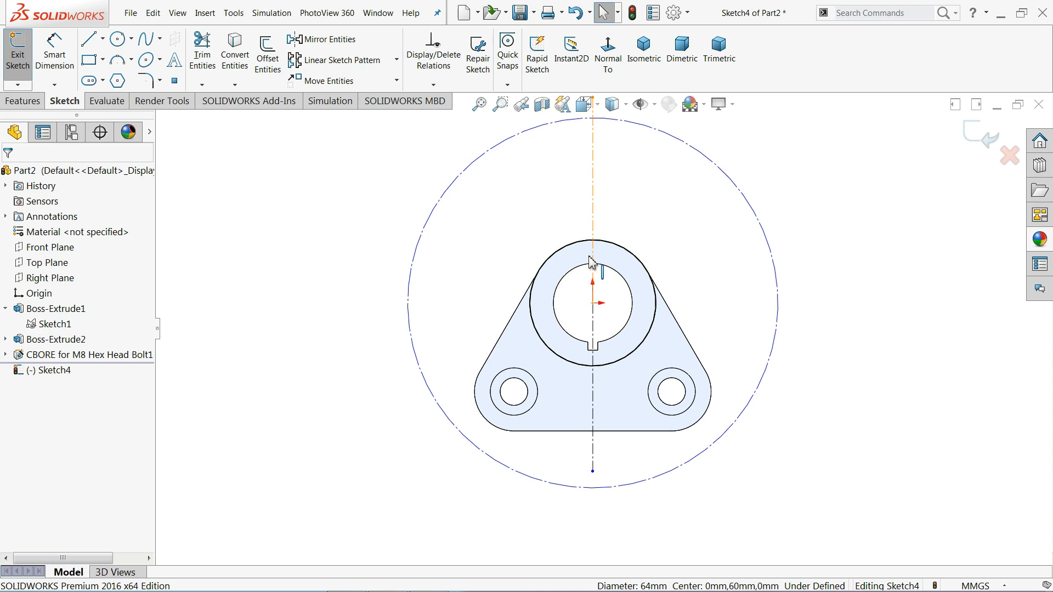
- Draw a slanted centerline from the origin up and to the right, ending on the construction circle
left_click(103, 40)
left_click(113, 73)
left_click(593, 303)
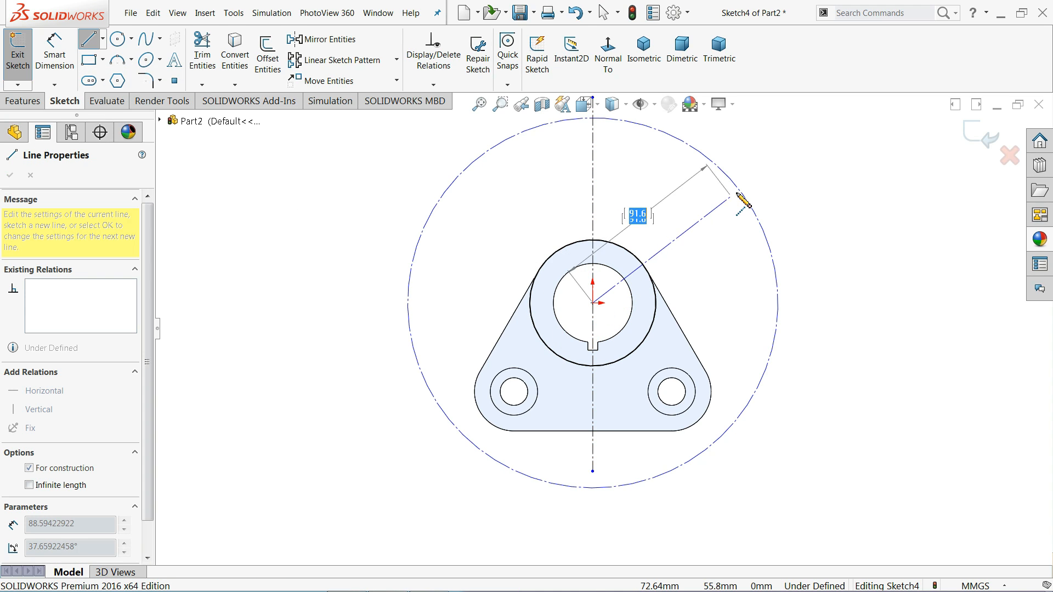
right_click(765, 175)
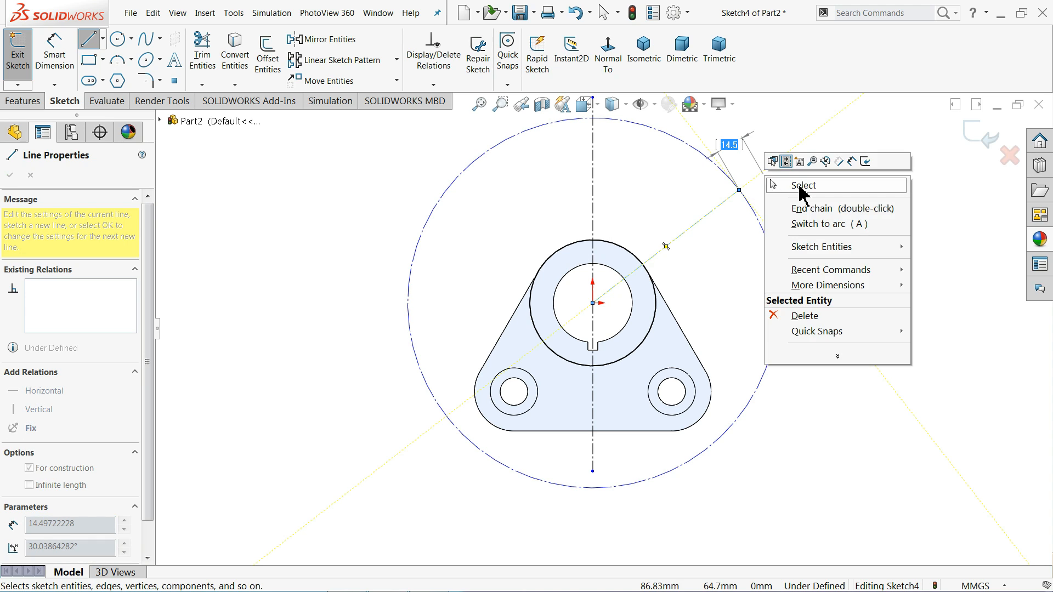
left_click(800, 188)
- Dimension the construction circle's diameter as 150 mm and the angle between the vertical and slanted centerlines as 60°
left_click(66, 63)
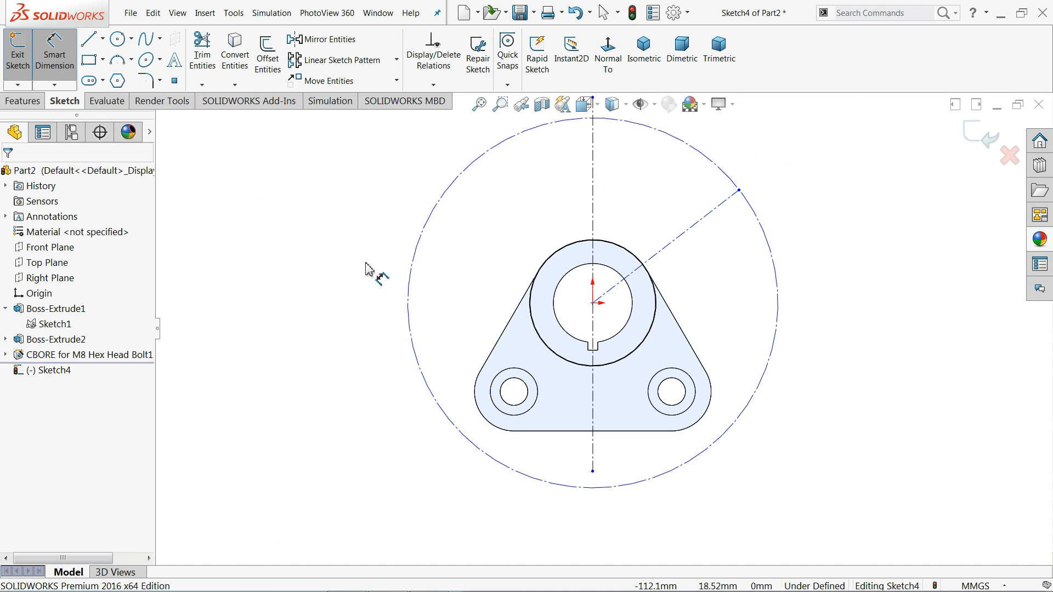
left_click(405, 304)
left_click(312, 300)
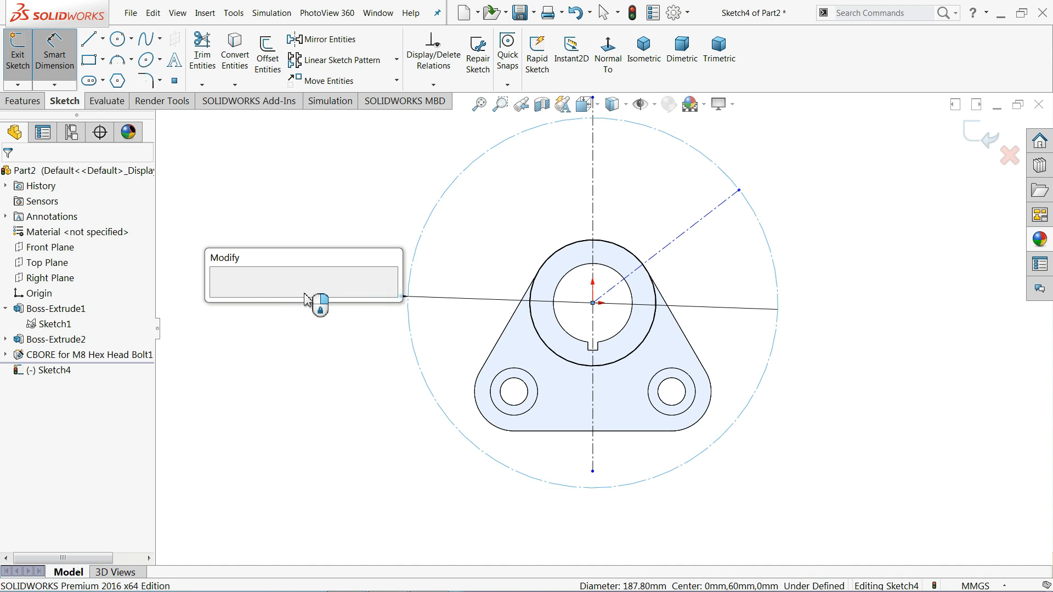
type("150")
left_click(221, 296)
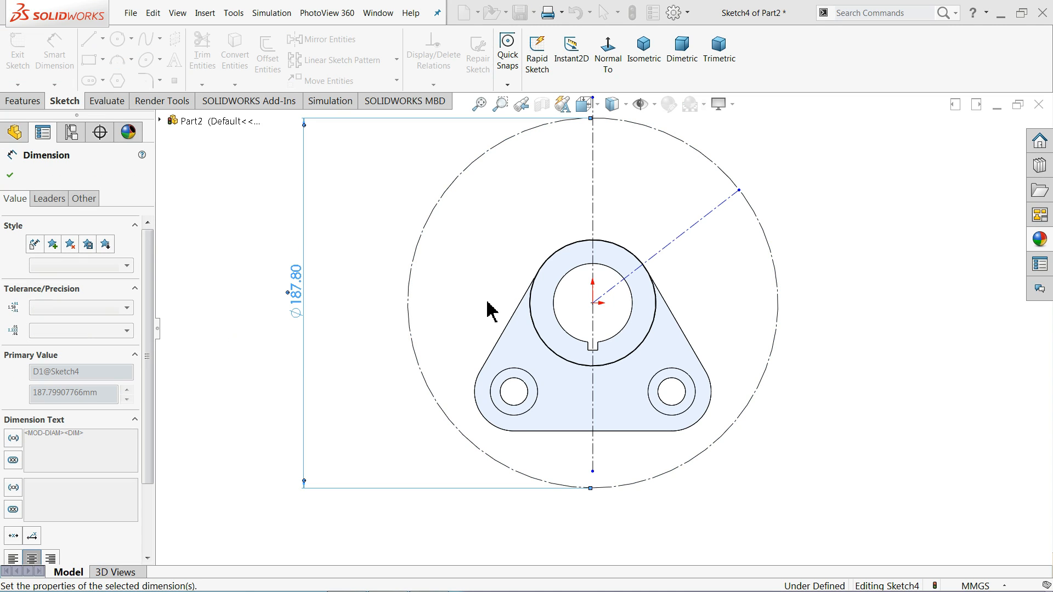
left_click(593, 225)
left_click(663, 146)
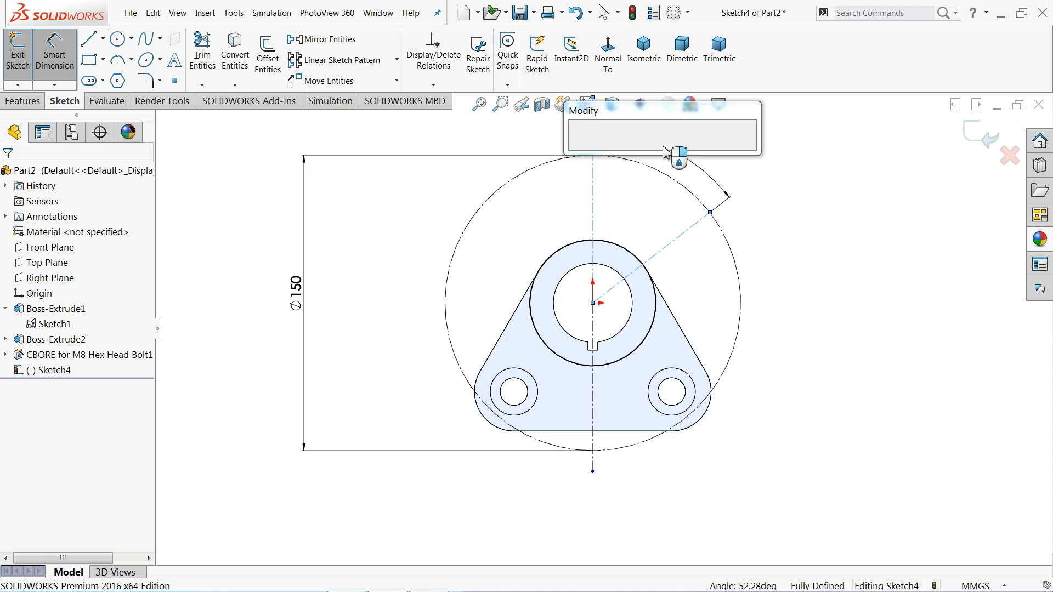
left_click(580, 146)
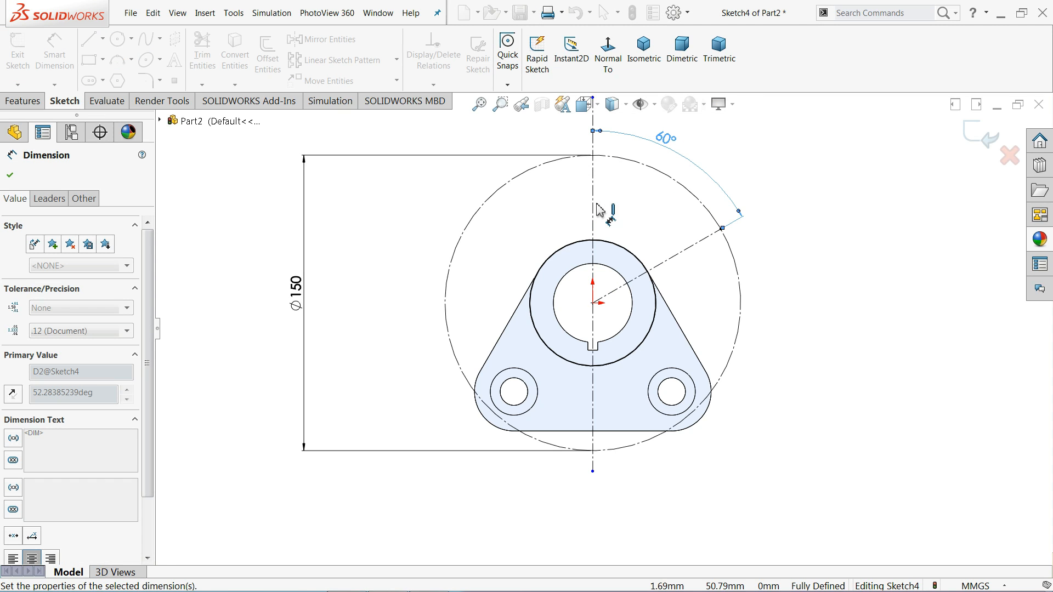
left_click(9, 175)
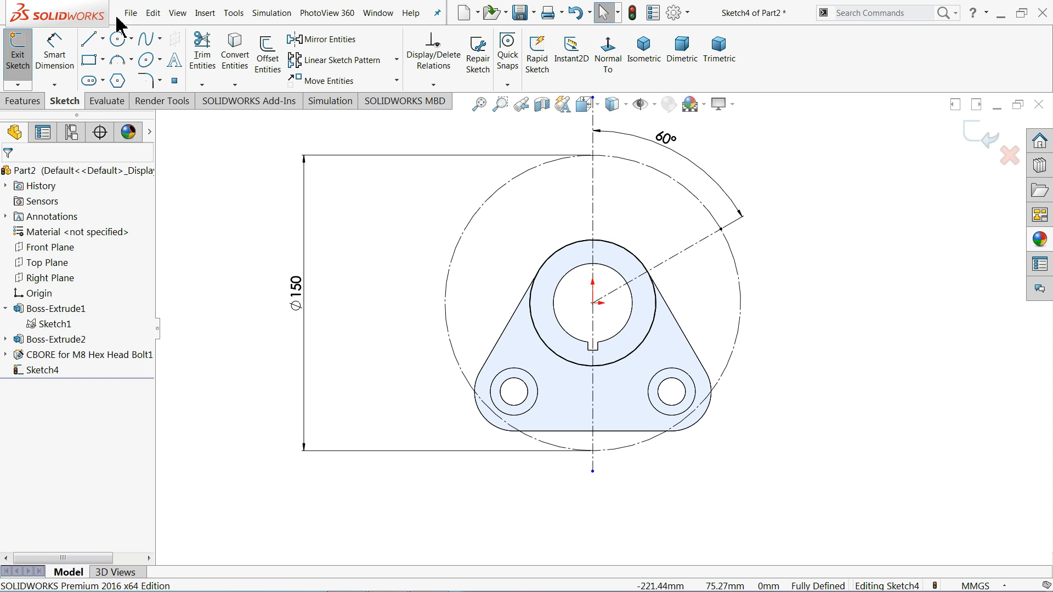
- Sketch three concentric circles about 44, 19 and 11 mm in diameter, centred on the slanted centerline's end on the construction circle
left_click(119, 40)
scroll(738, 236, "down", 3)
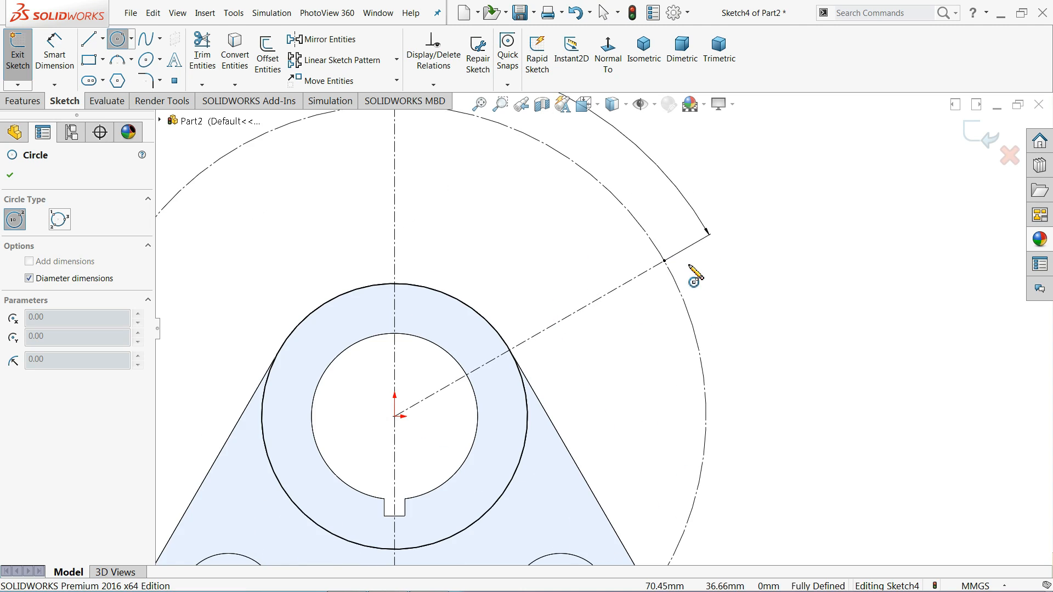
left_click(665, 260)
left_click(665, 169)
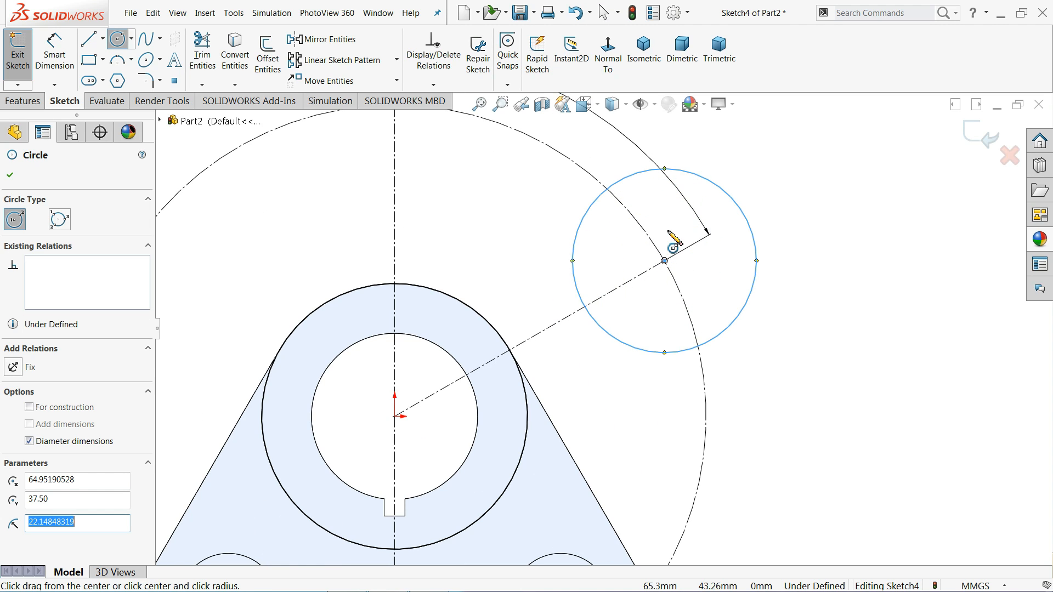
left_click(665, 260)
left_click(670, 221)
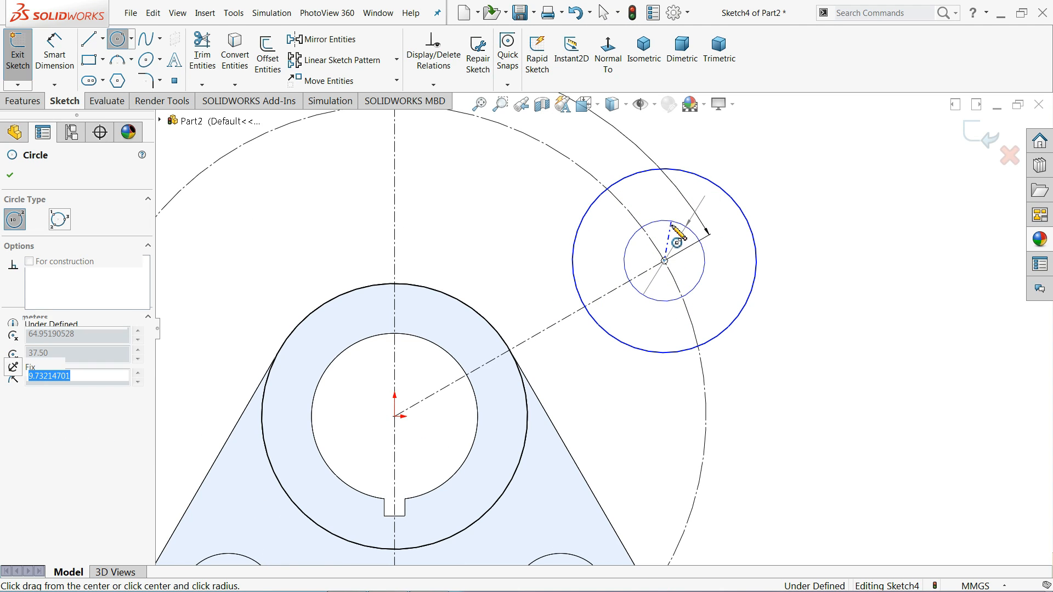
left_click(665, 260)
left_click(679, 244)
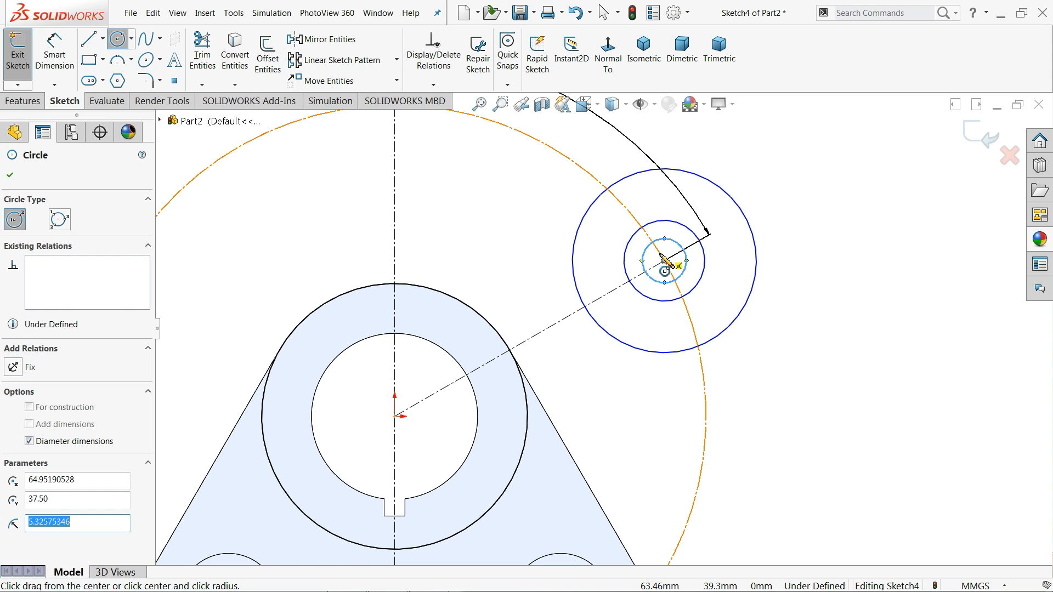
left_click(10, 175)
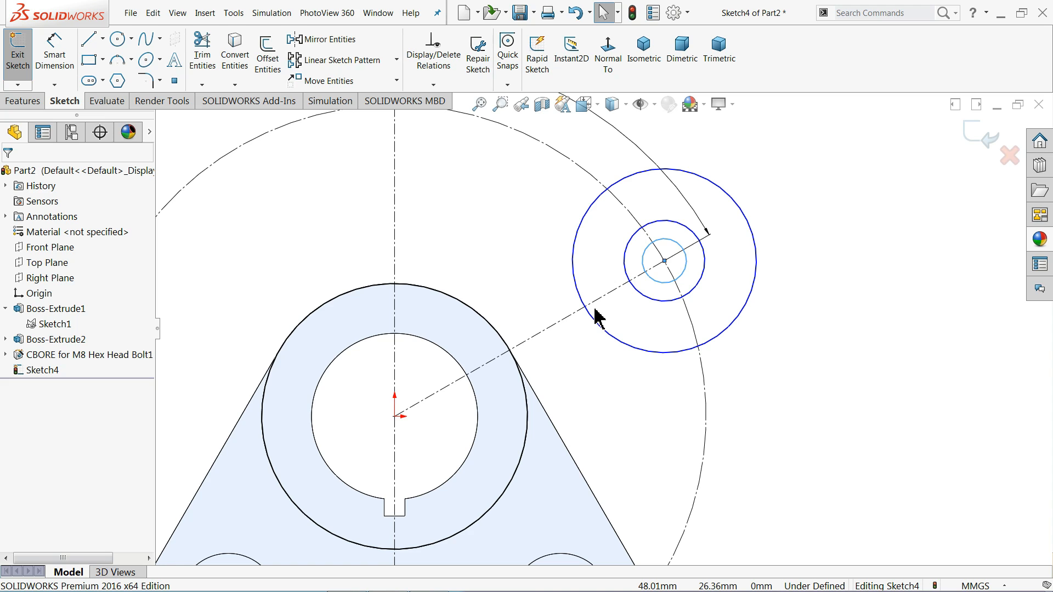
- Dimension the innermost concentric circle's diameter as 16 mm and the middle circle's diameter as 26 mm
left_click(55, 58)
left_click(680, 245)
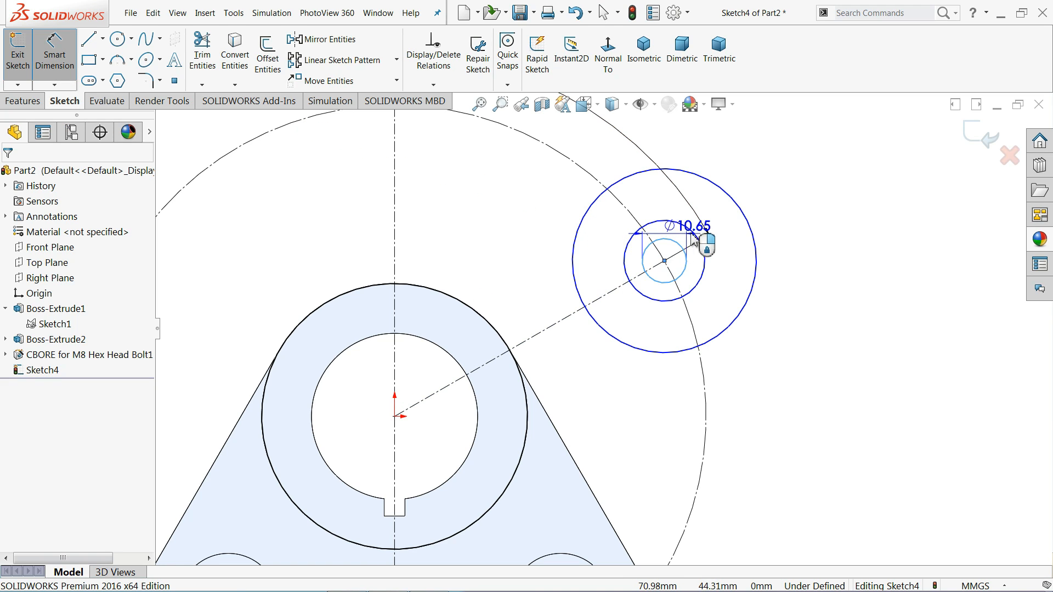
left_click(796, 270)
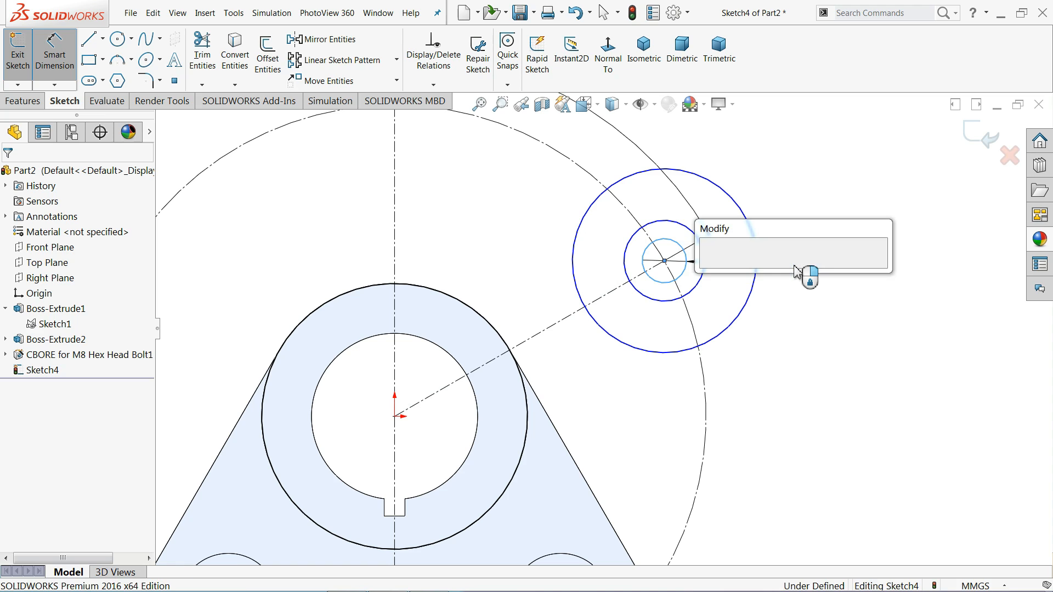
type("16")
key("Return")
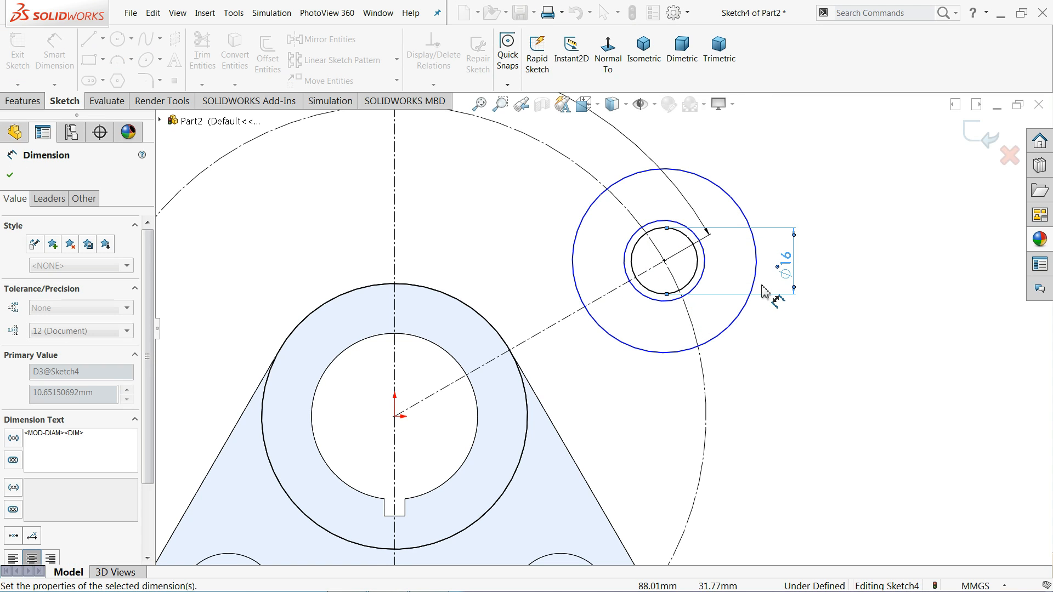
left_click(706, 267)
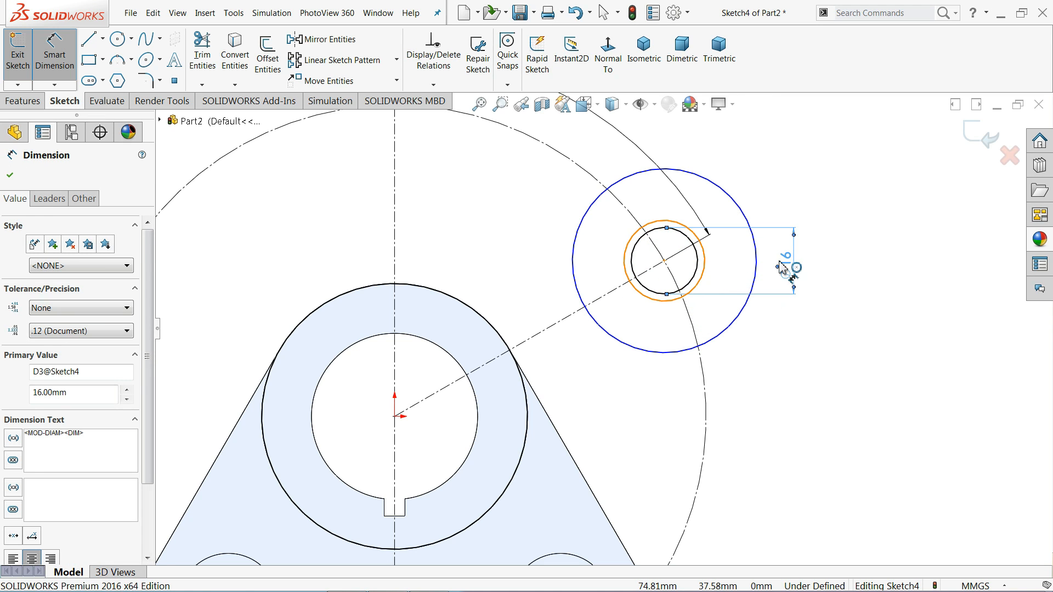
left_click(830, 268)
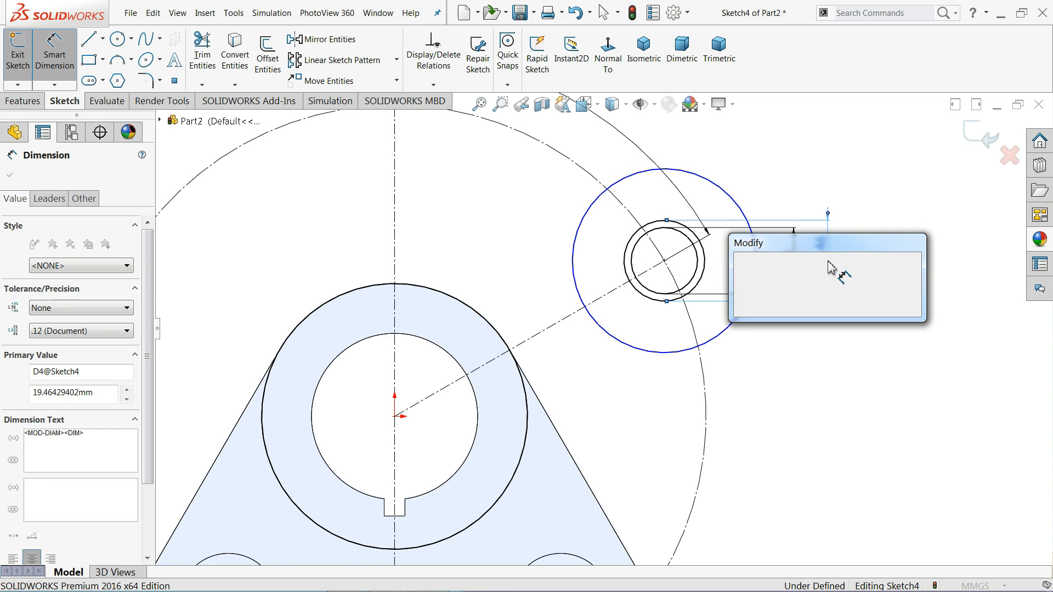
type("25")
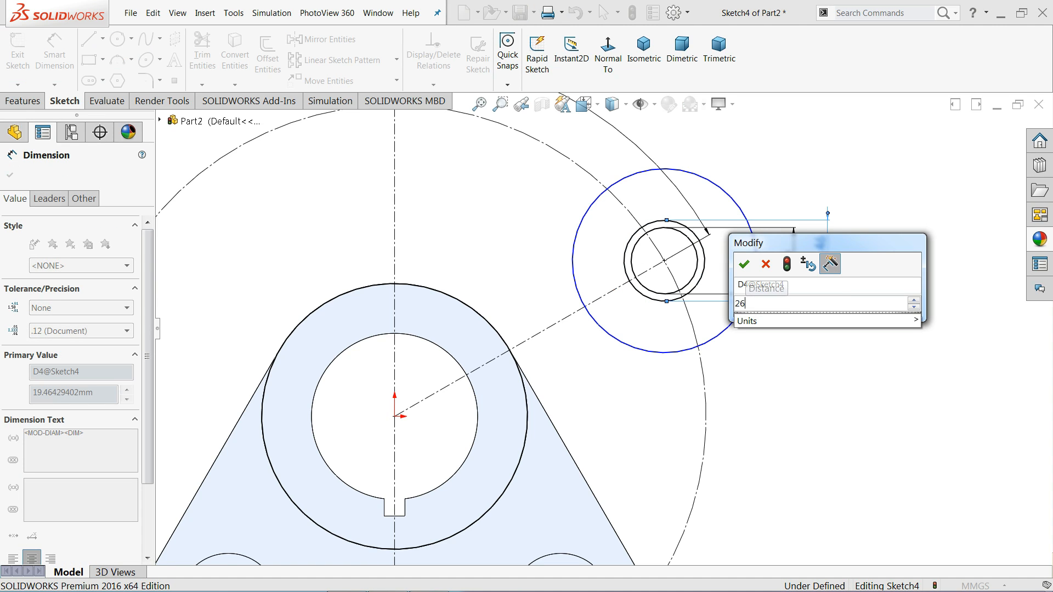
left_click(744, 265)
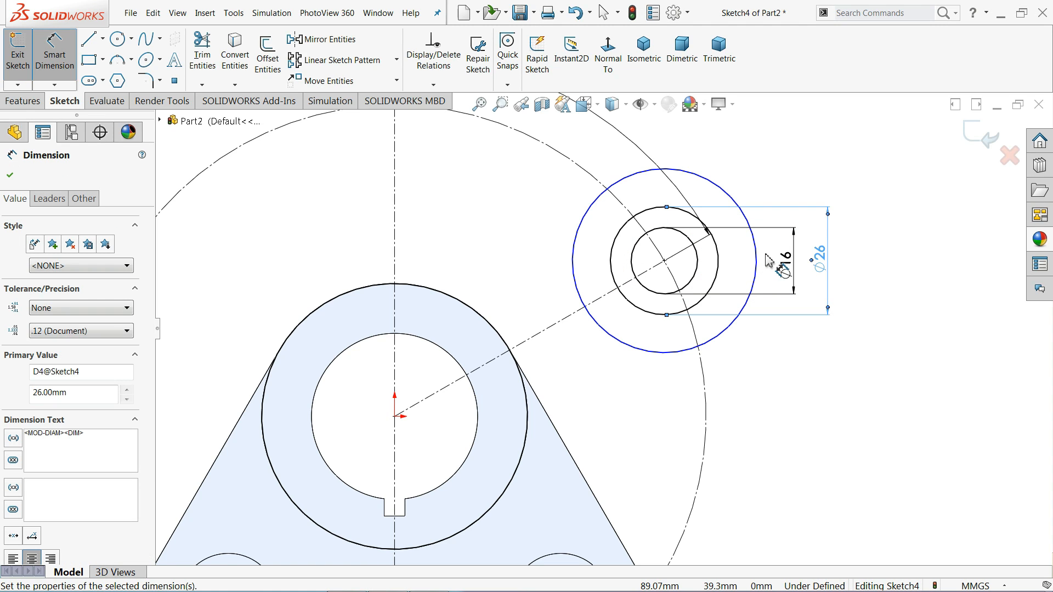
- Dimension the outermost concentric circle's diameter as 40 mm
left_click(756, 262)
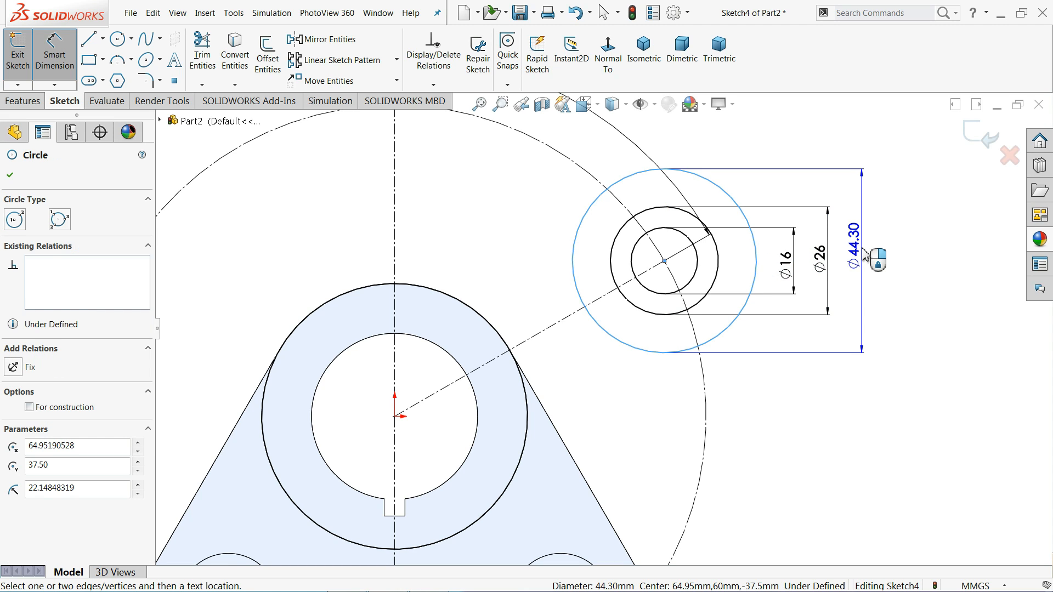
left_click(869, 258)
type("40")
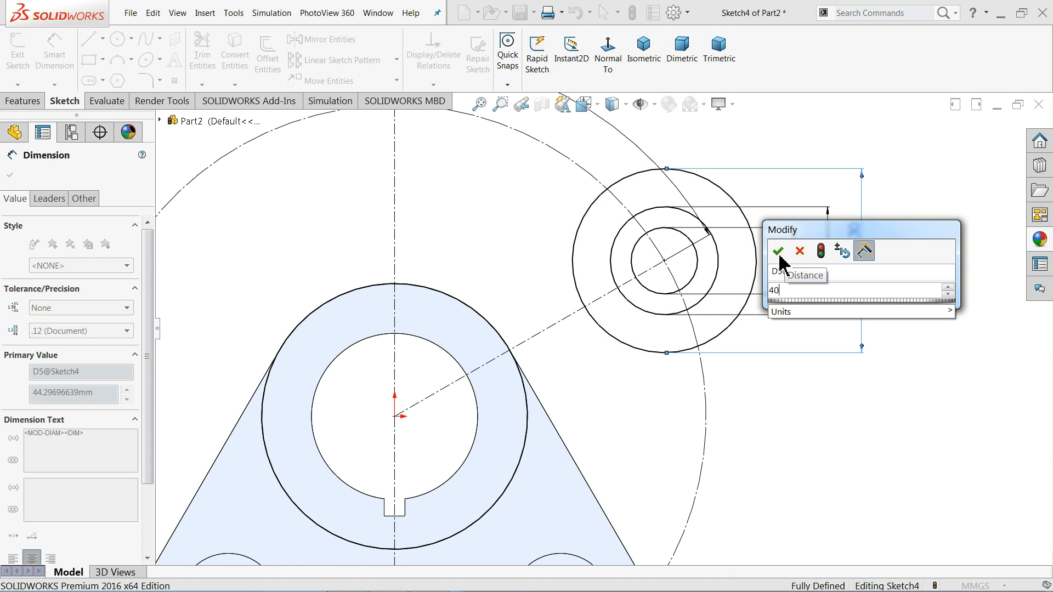
left_click(784, 266)
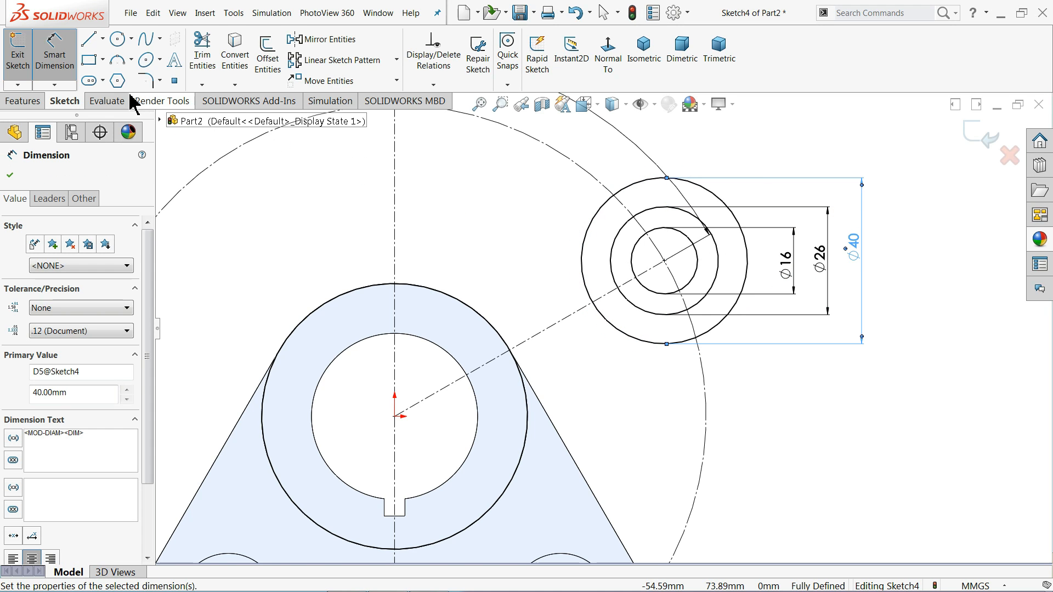
- Sketch a line about 42 mm long from the 40 mm circle's upper edge down toward the hub's outer circle
left_click(89, 38)
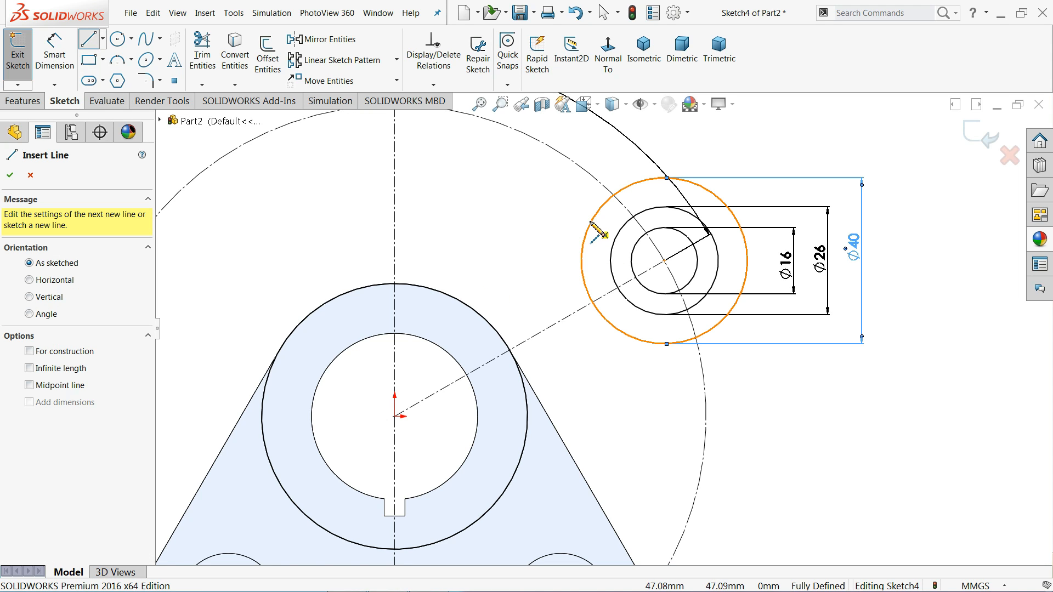
left_click(614, 194)
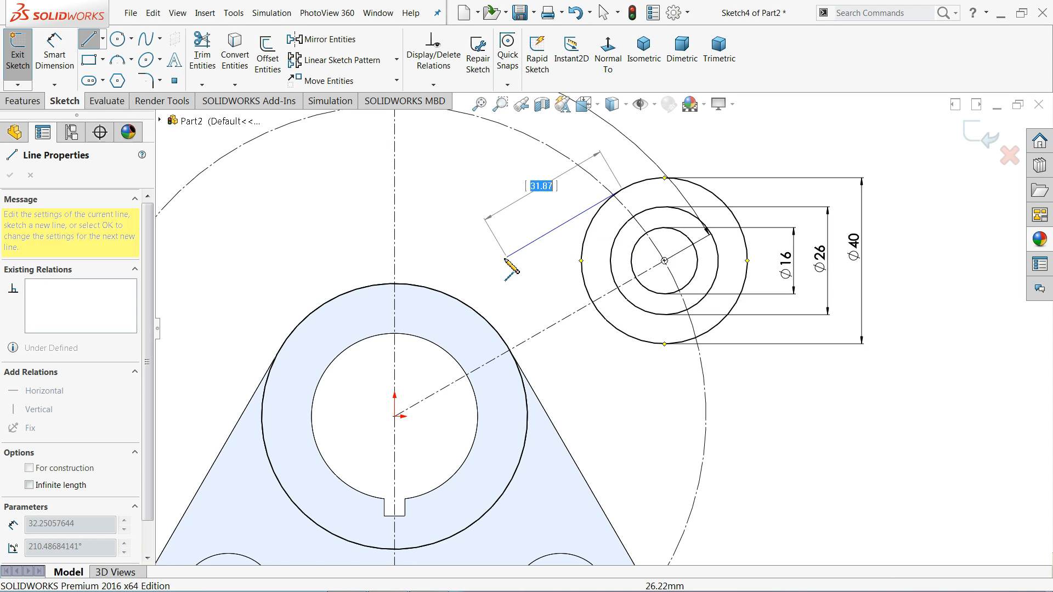
left_click(473, 287)
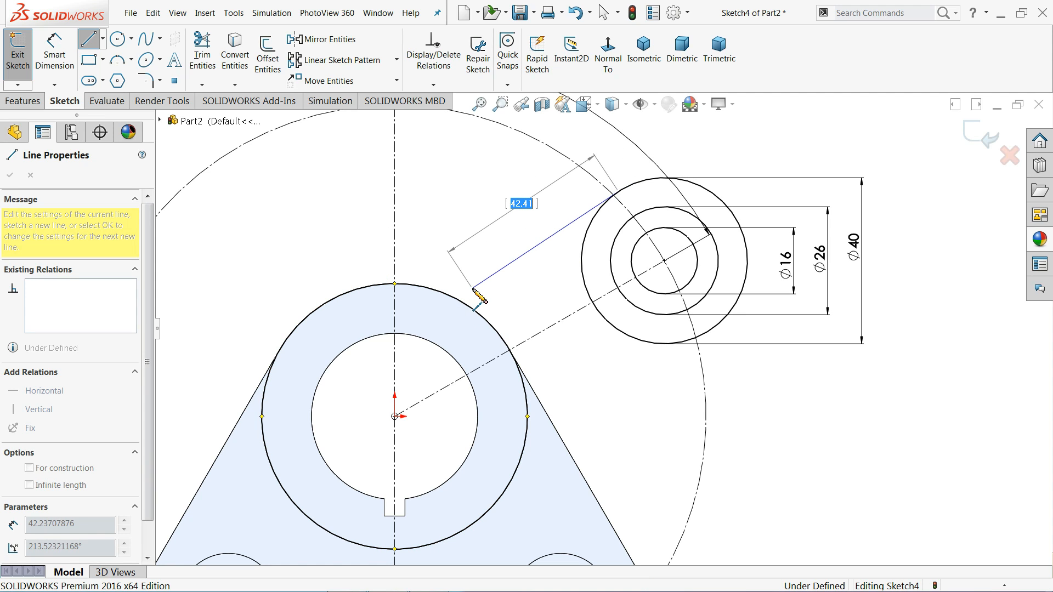
right_click(456, 262)
left_click(482, 252)
- Make the new line parallel to the slanted centerline
scroll(499, 274, "down", 2)
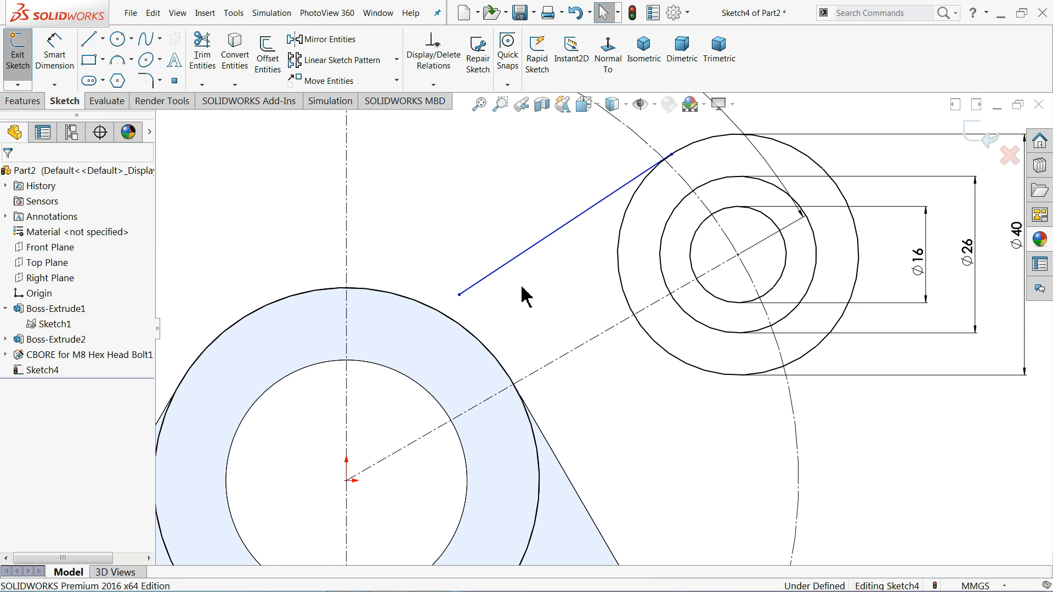
left_click(515, 258)
left_click(581, 345, "ctrl")
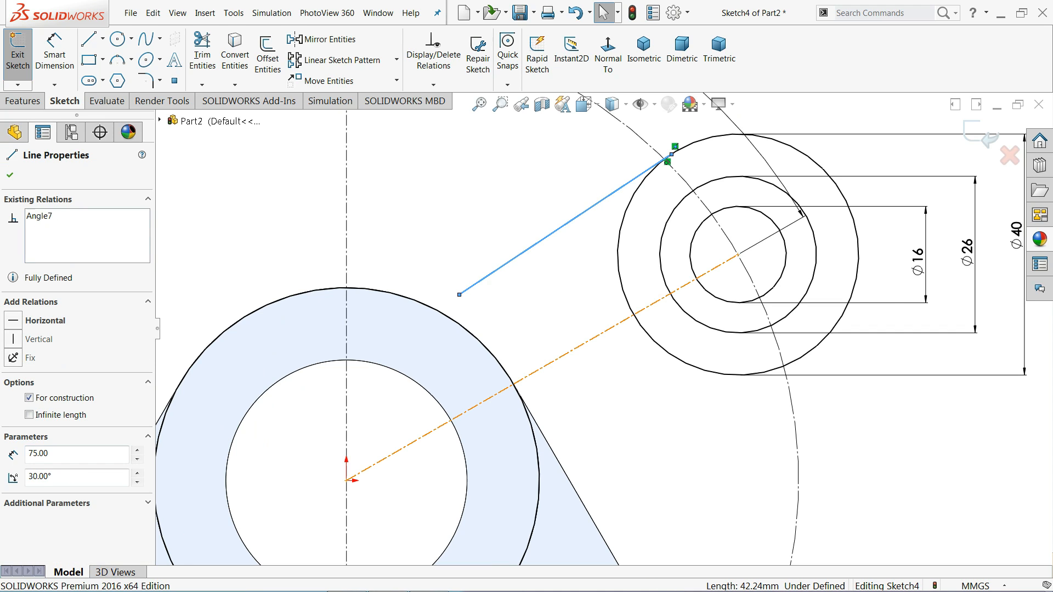
left_click(667, 305)
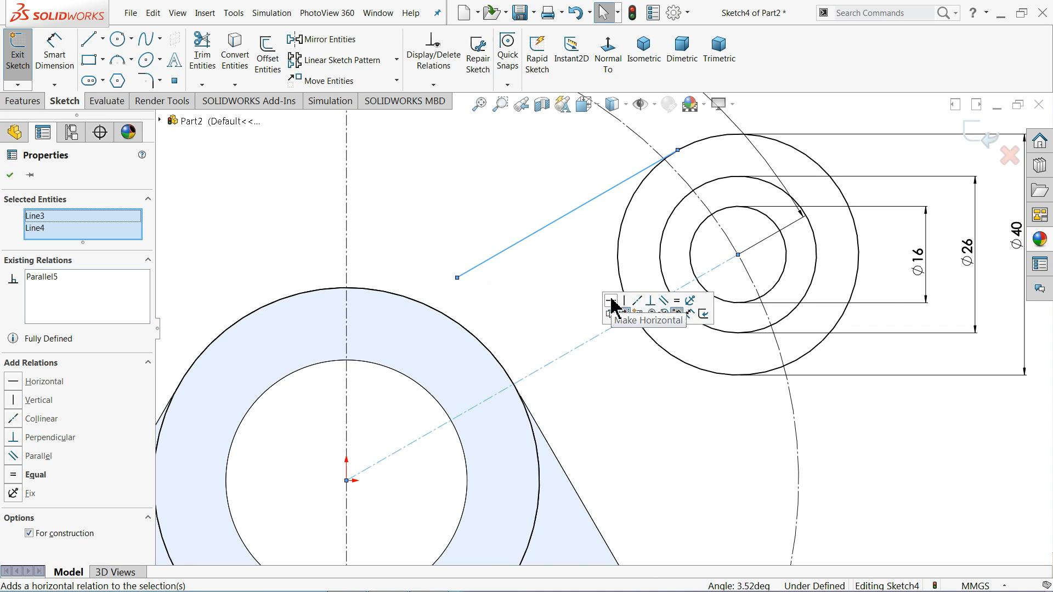
left_click(555, 294)
- Make the line's lower endpoint coincident with the hub's outer circle
left_click(456, 276)
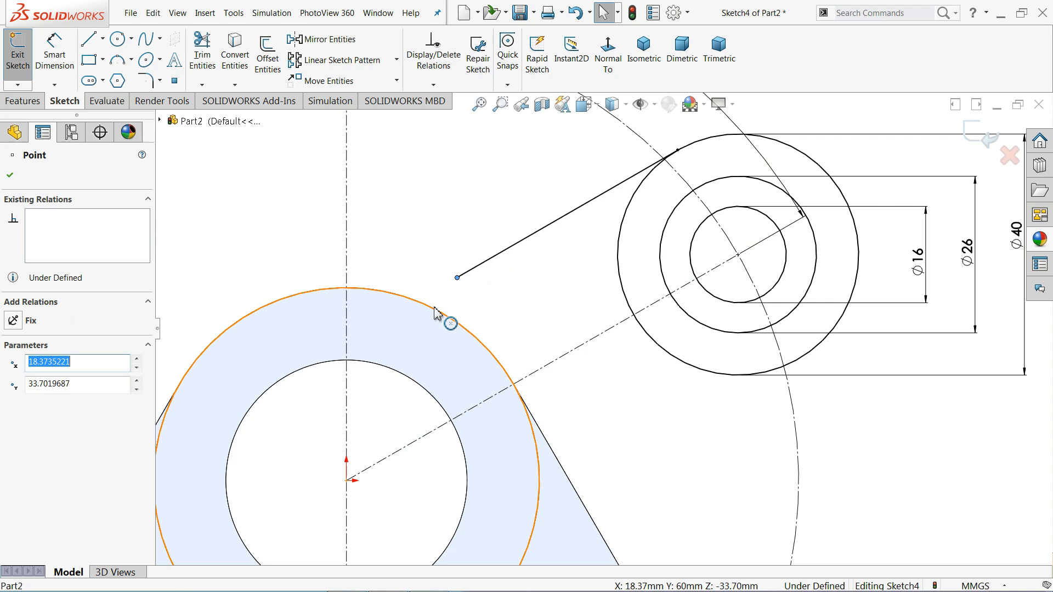
left_click(436, 313, "ctrl")
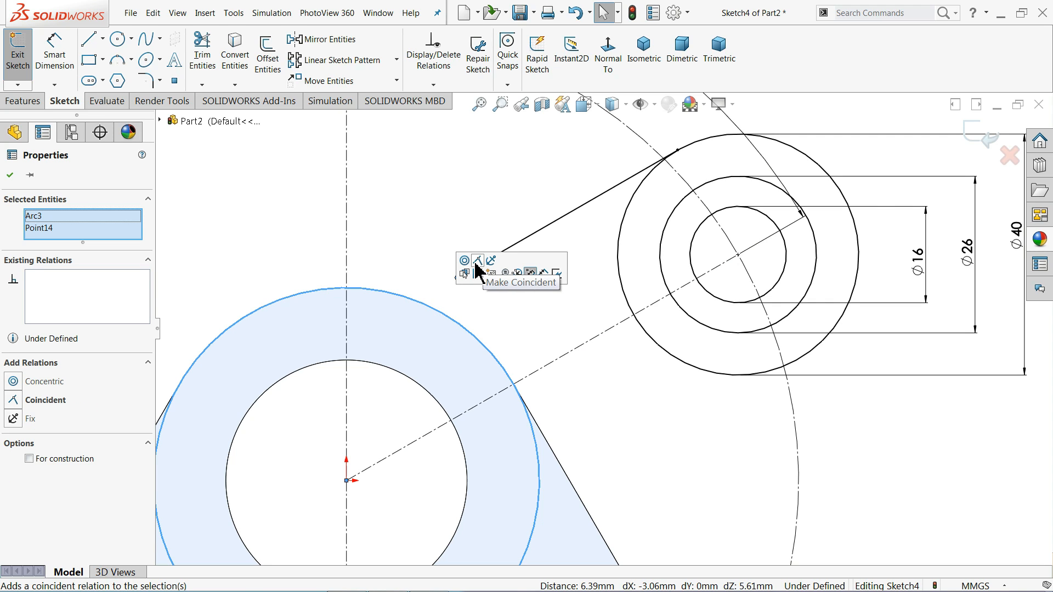
left_click(477, 261)
left_click(464, 244)
- Mirror the arm's side line about the slanted centerline, keeping the original
left_click(323, 39)
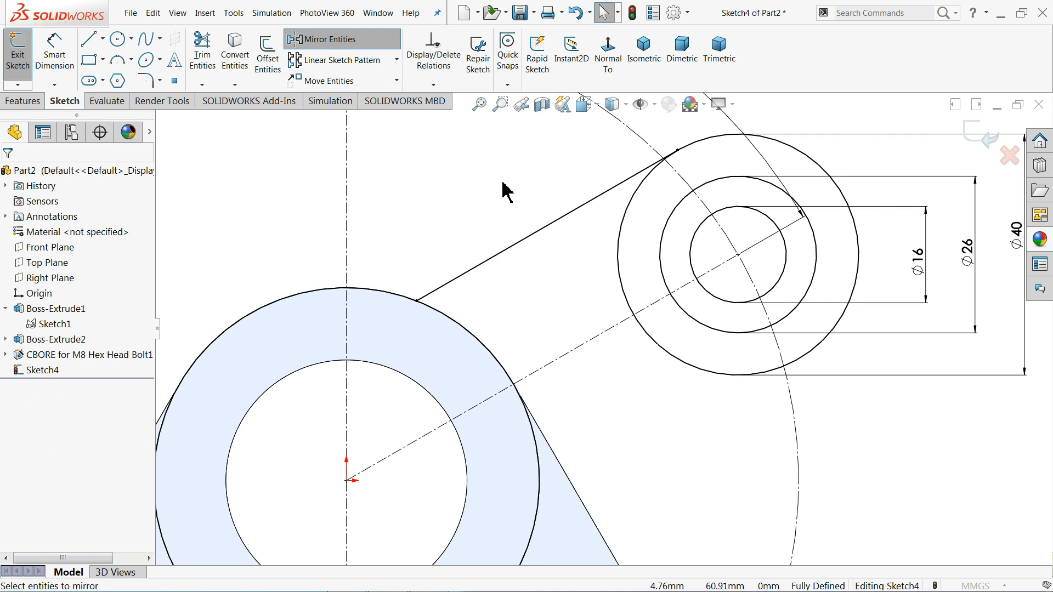
left_click(533, 237)
left_click(70, 356)
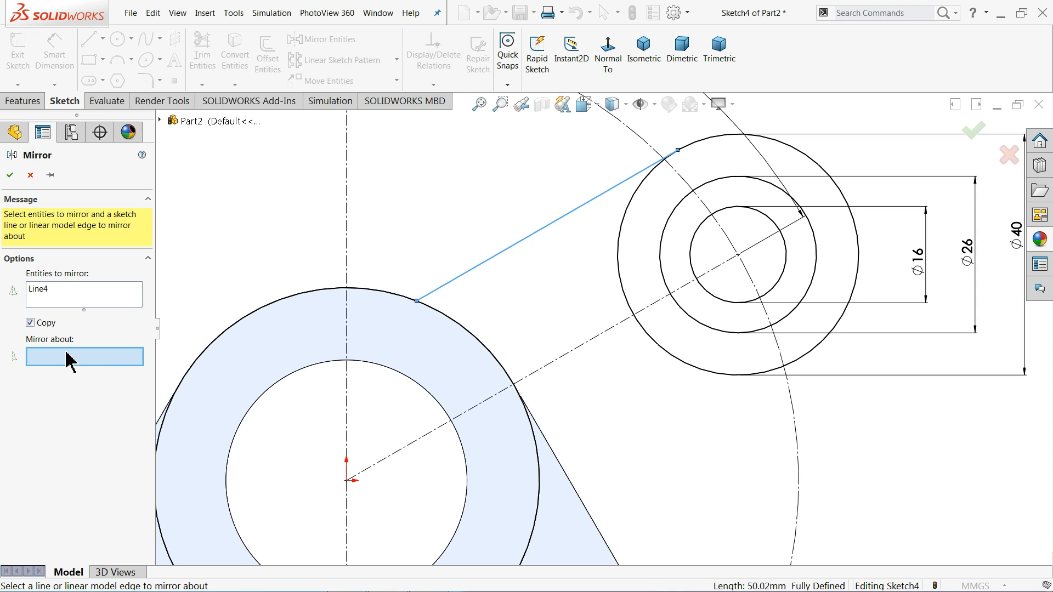
left_click(555, 360)
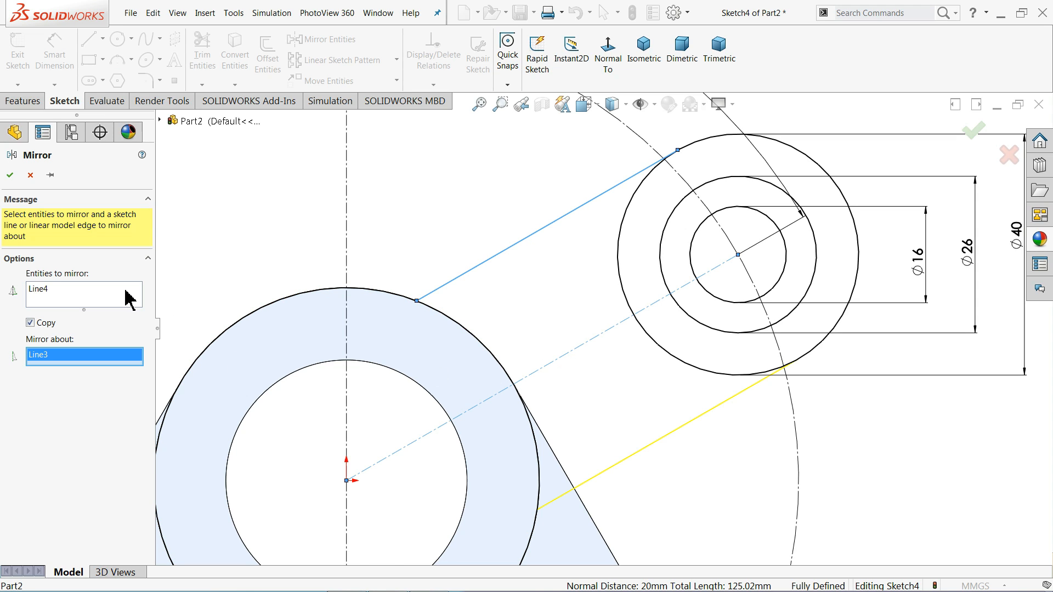
left_click(10, 175)
- Start a boss extrusion of the arm sketch using the arm region and the ring between the 26 and 40 mm circles
scroll(594, 347, "up", 5)
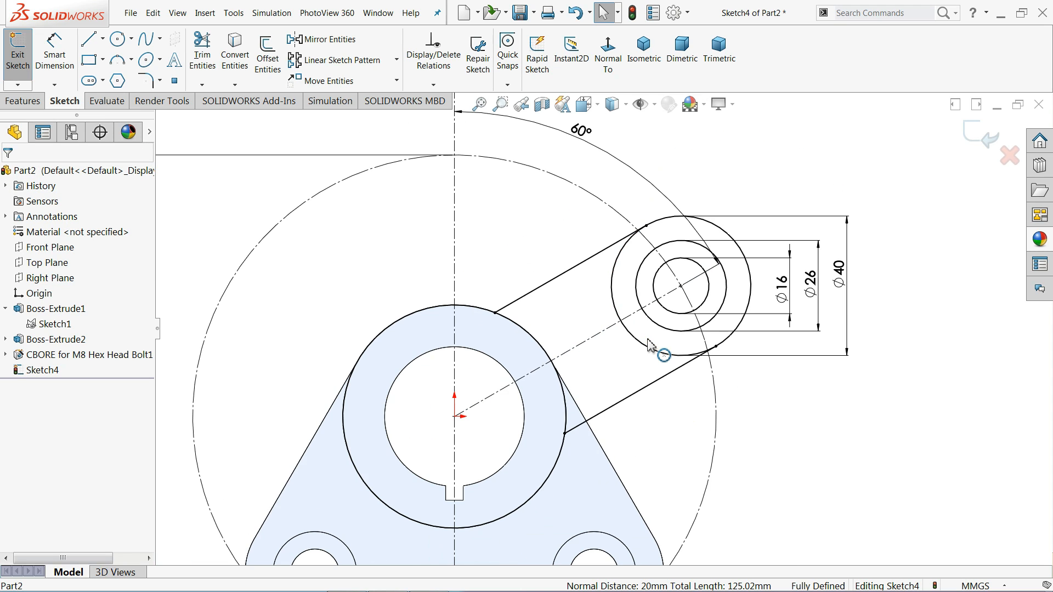
scroll(680, 362, "down", 3)
scroll(598, 379, "up", 2)
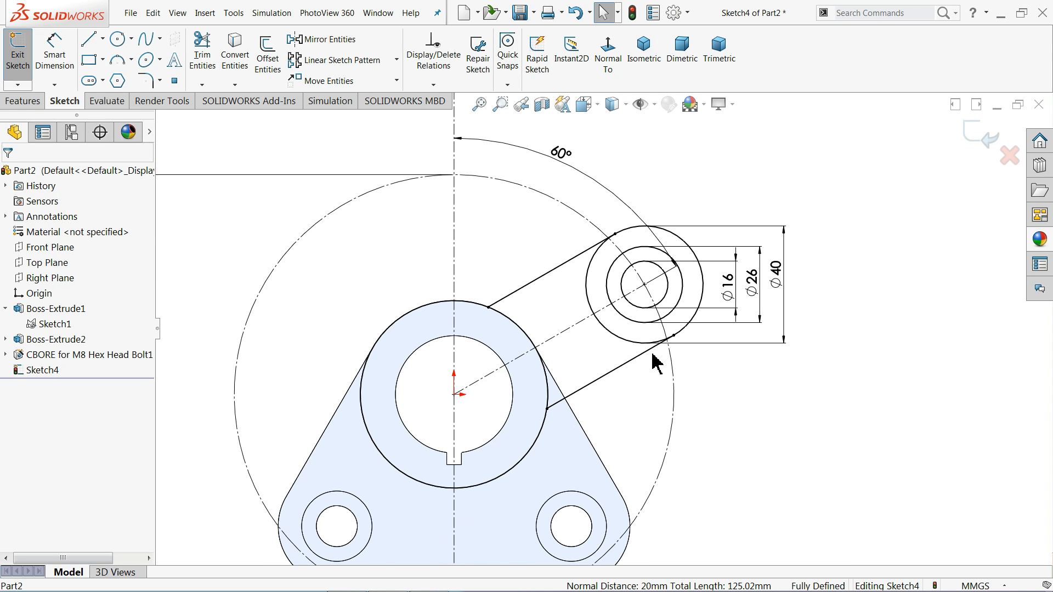
scroll(677, 367, "up", 2)
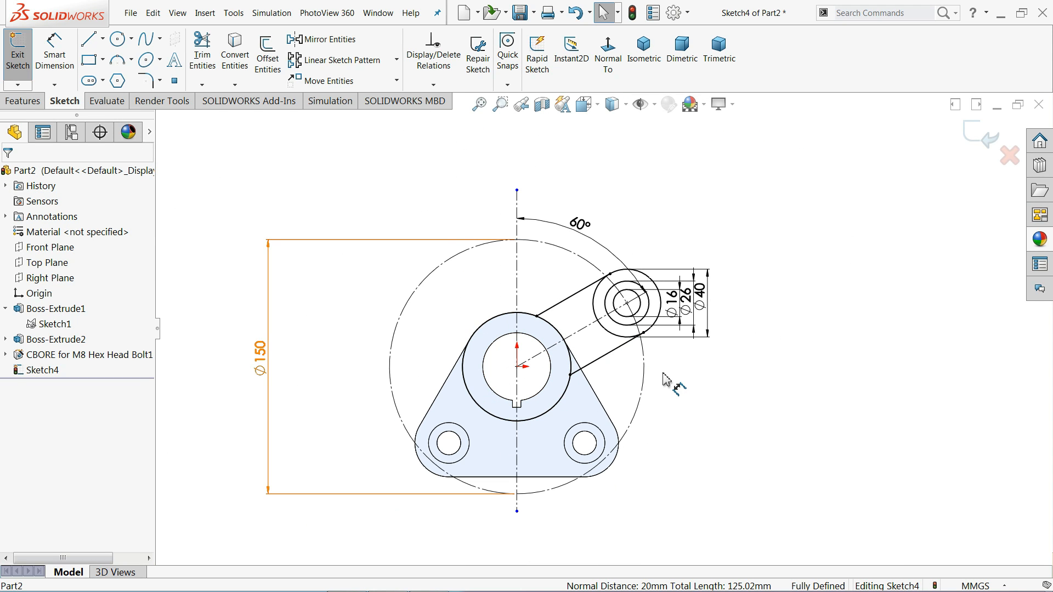
mouse_move(668, 377)
middle_mouse_down()
mouse_move(654, 254)
mouse_move(677, 289)
mouse_move(658, 307)
middle_mouse_up()
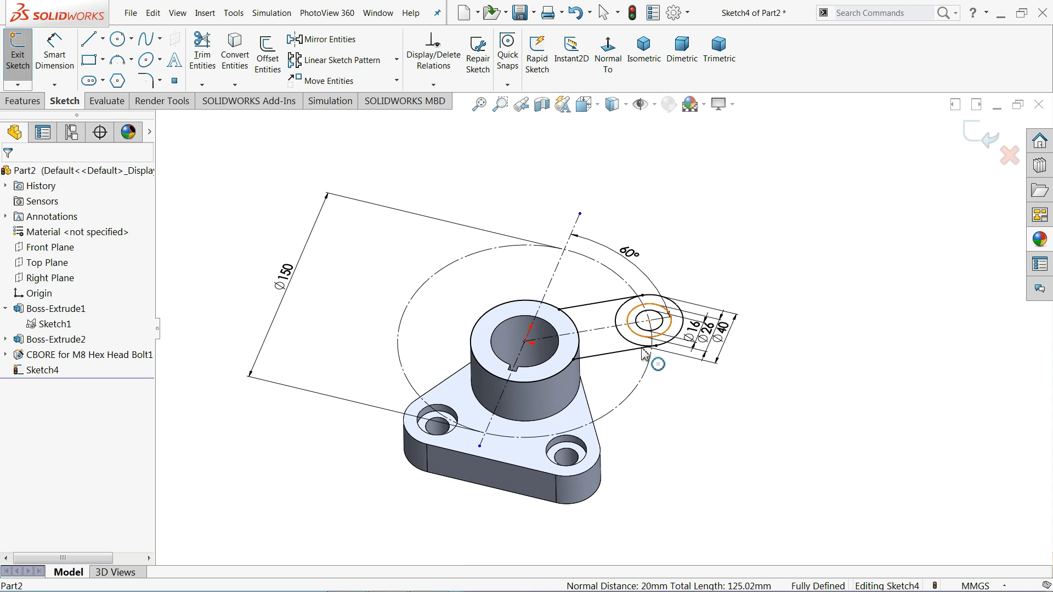
scroll(603, 382, "down", 2)
scroll(614, 330, "down", 2)
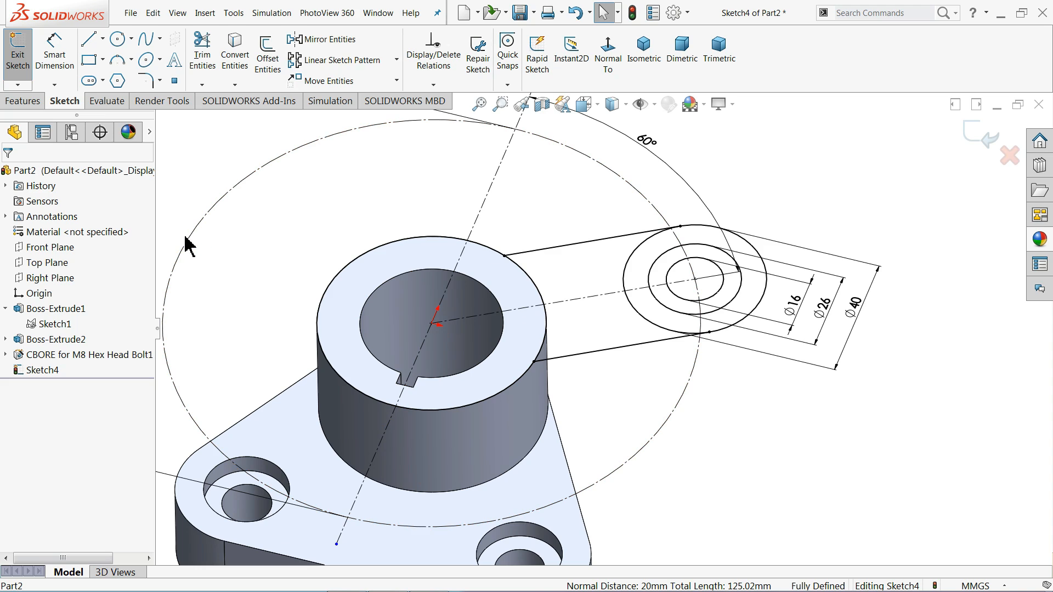
left_click(22, 101)
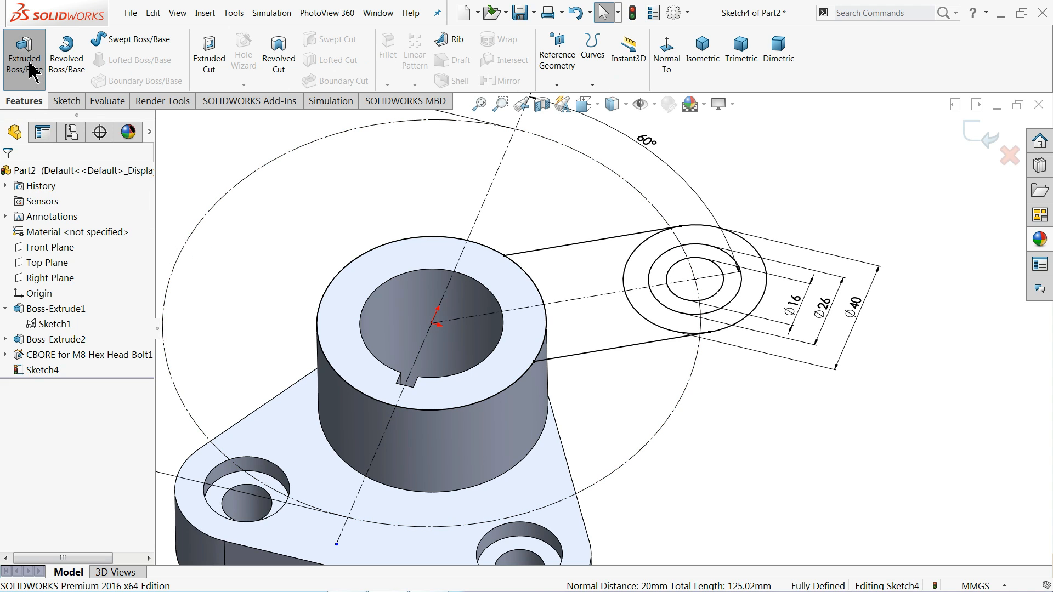
left_click(24, 55)
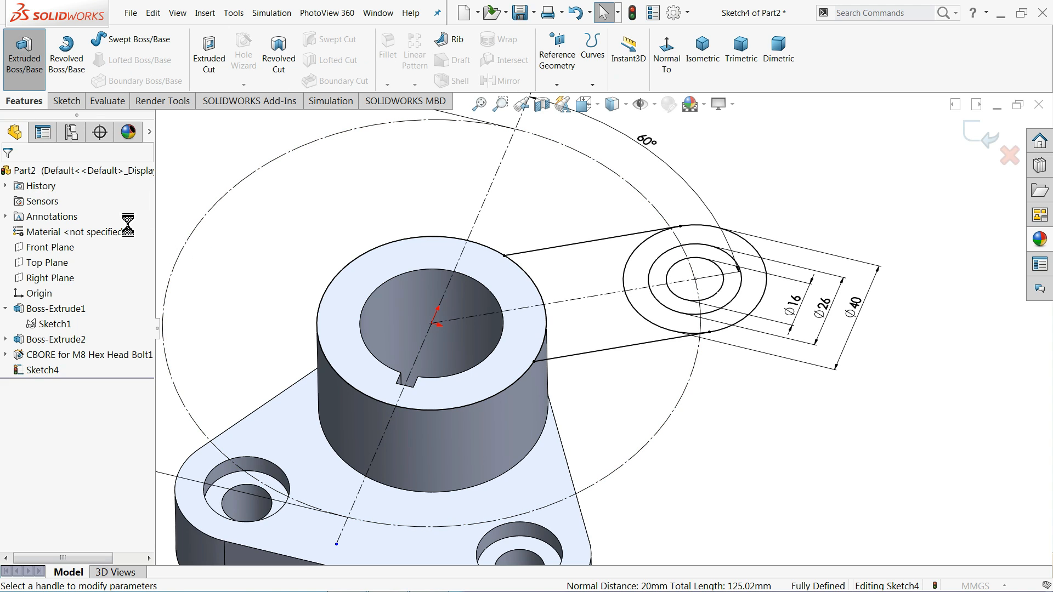
left_click(616, 324)
left_click(741, 314)
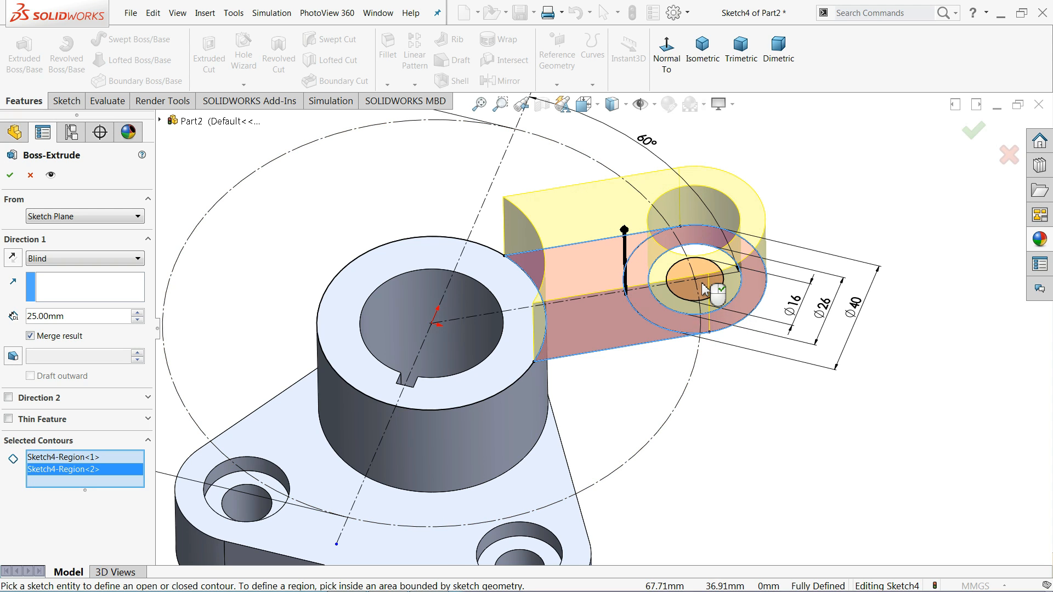
- Set the arm extrusion's blind depth to 20 mm and reverse it to run downward toward the base
middle_click_drag(730, 392, 734, 323)
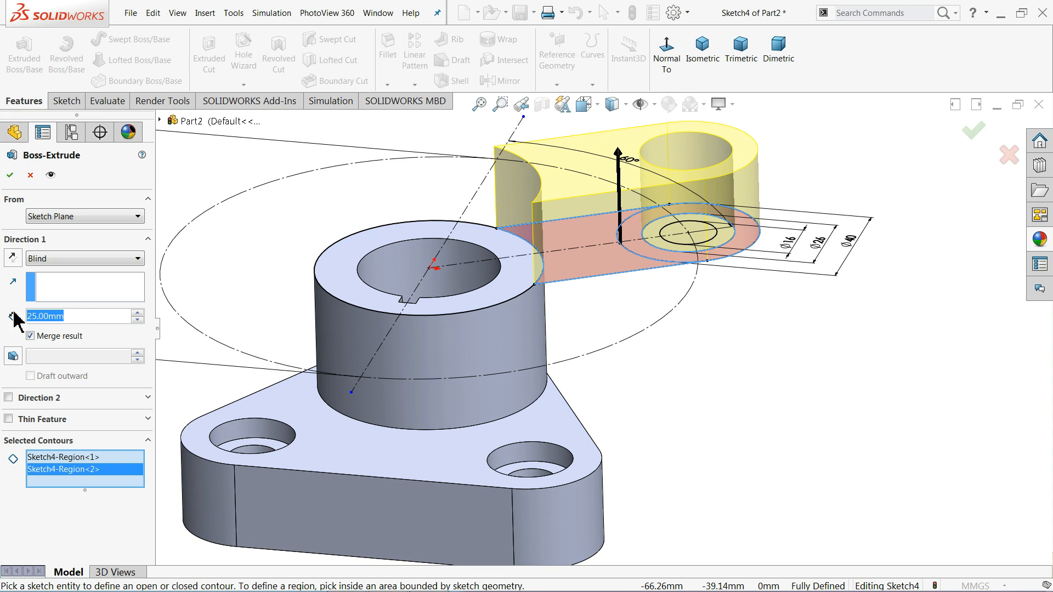
type("20")
key("Return")
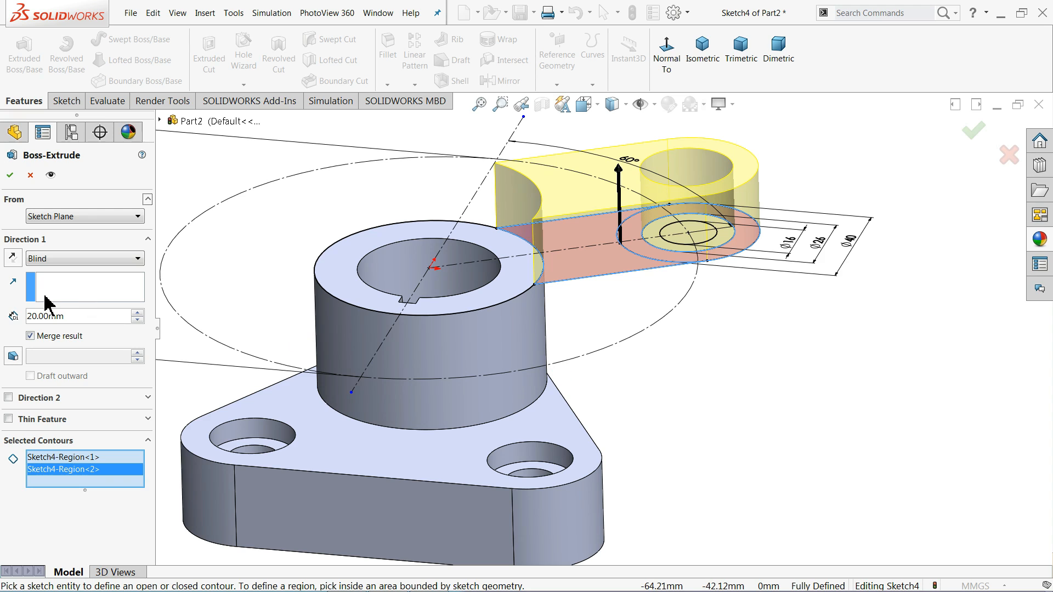
left_click(14, 260)
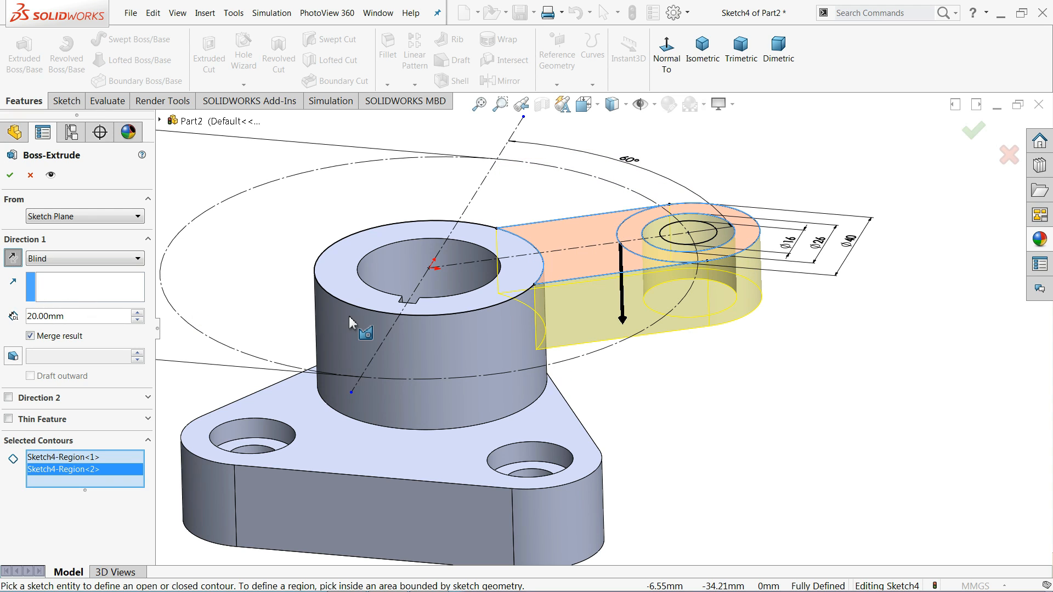
- Start the arm extrusion from a 4 mm offset below the sketch plane and finish the feature
scroll(610, 284, "down", 2)
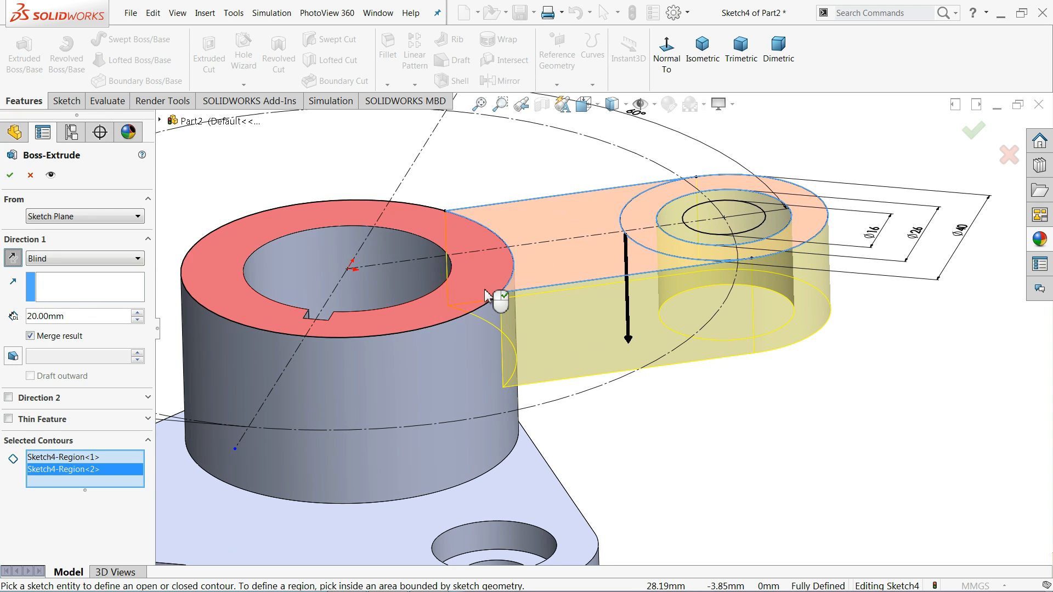
left_click(48, 217)
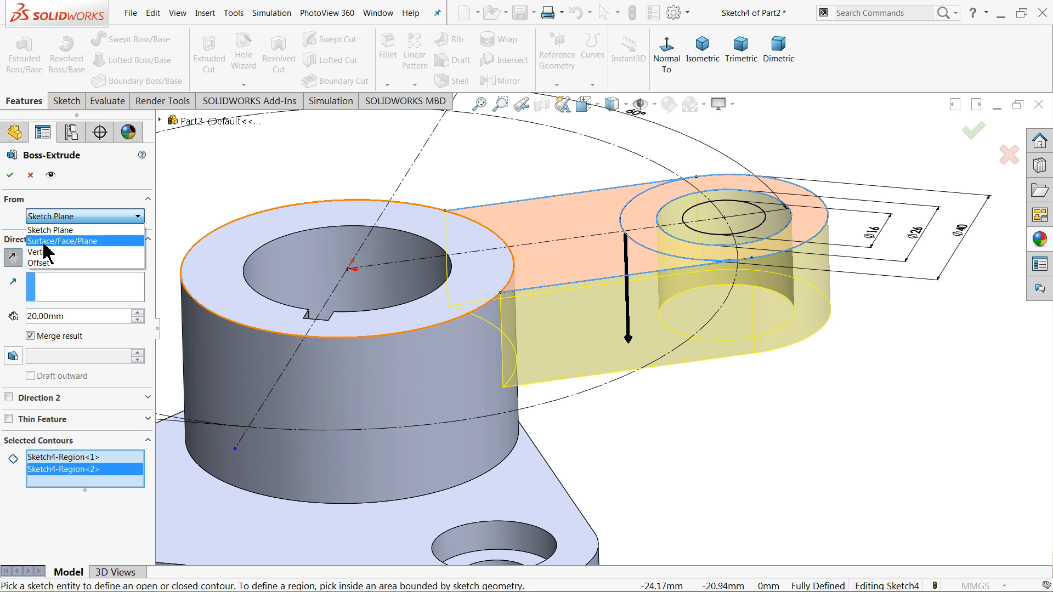
left_click(38, 266)
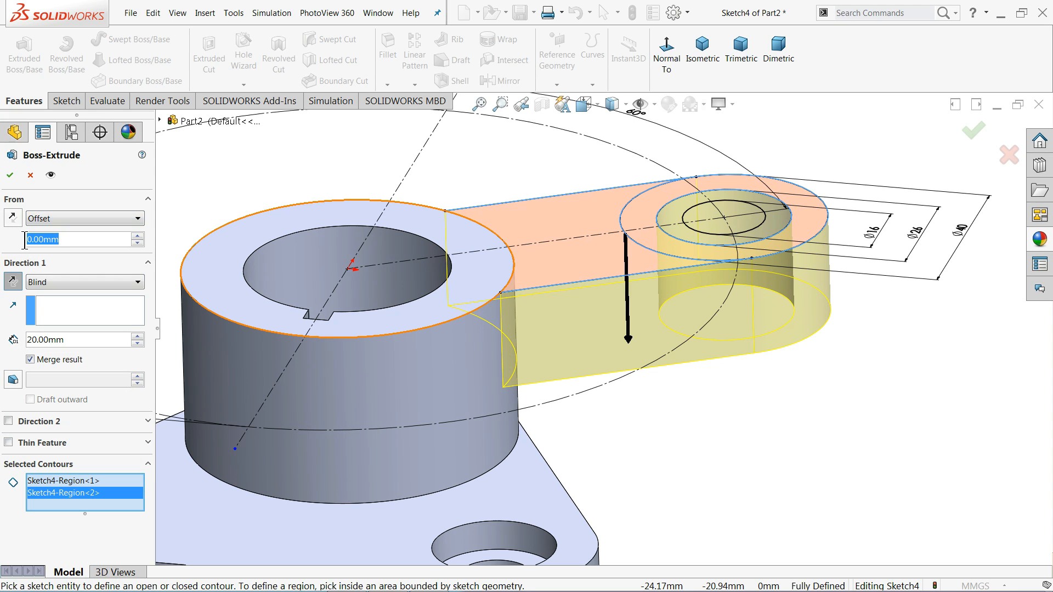
type("4")
key("Return")
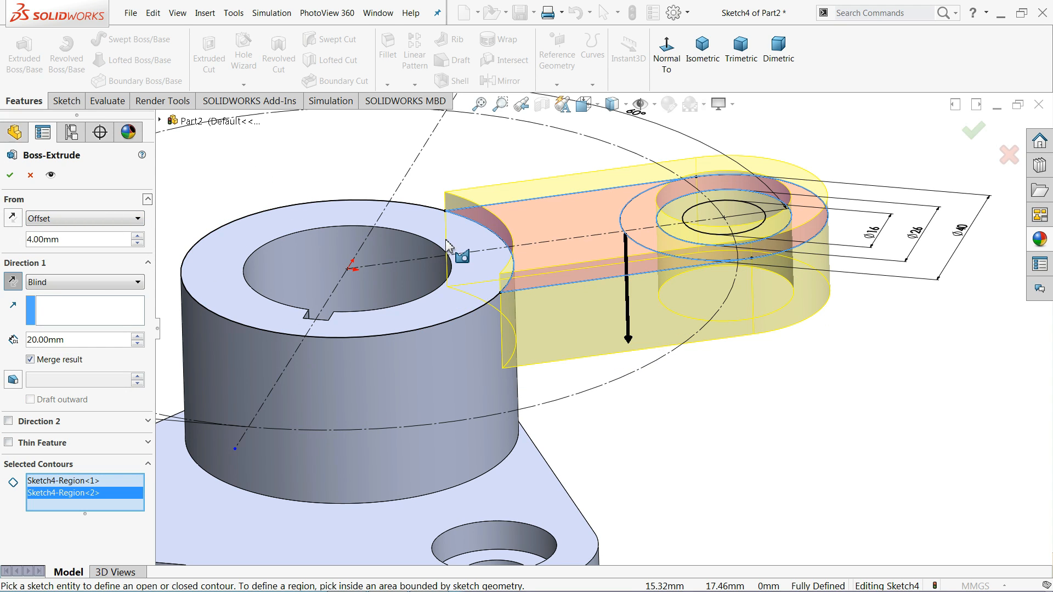
left_click(13, 220)
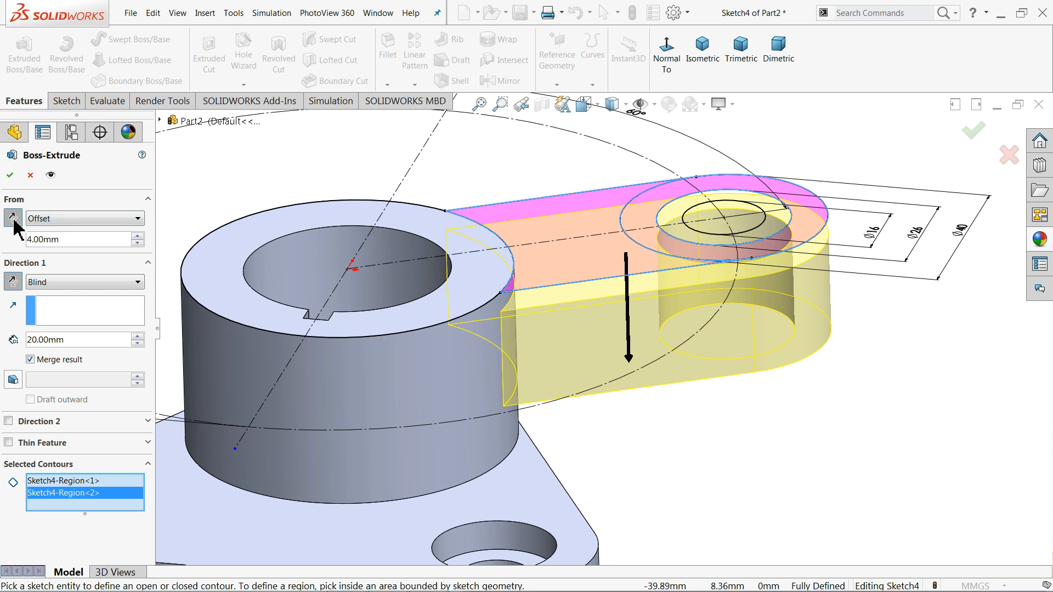
mouse_move(621, 403)
middle_mouse_down()
mouse_move(623, 322)
mouse_move(589, 338)
mouse_move(622, 343)
mouse_move(626, 408)
middle_mouse_up()
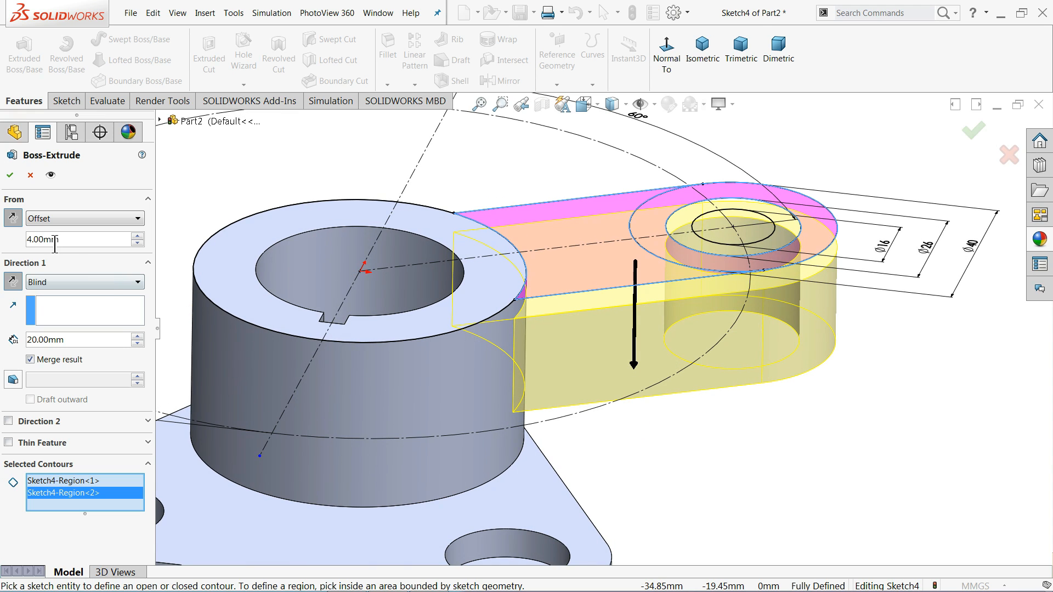
left_click(10, 175)
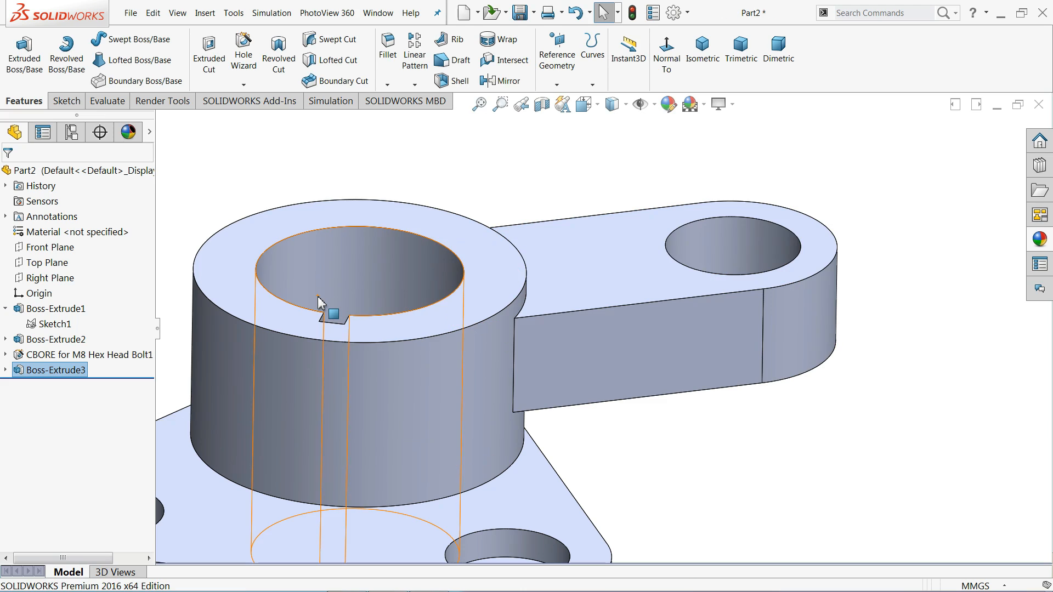
- Start a boss extrusion from the existing arm sketch using the ring between the 16 and 26 mm circles
left_click(6, 371)
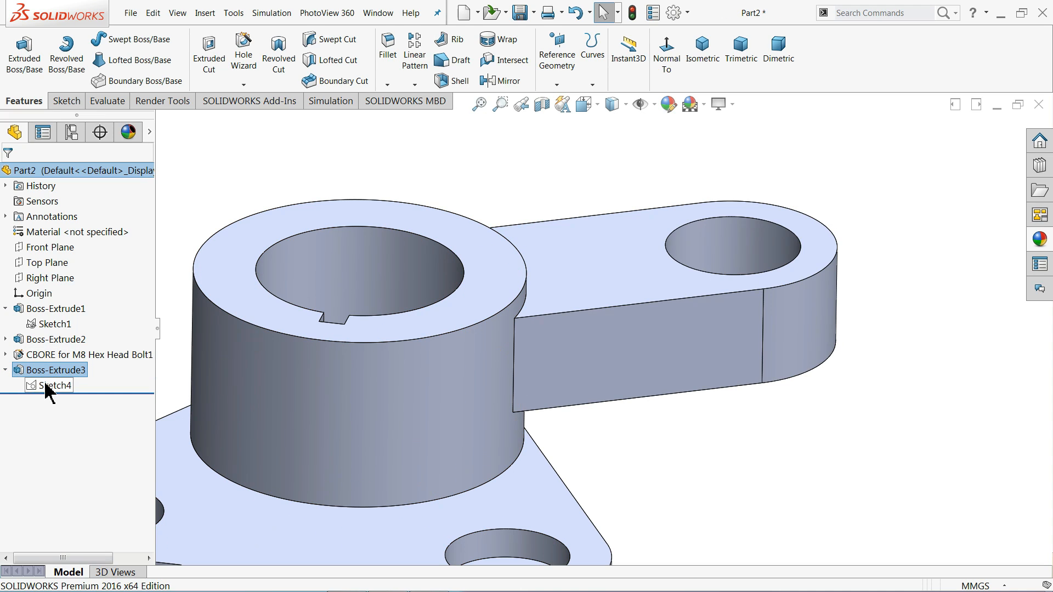
left_click(46, 385)
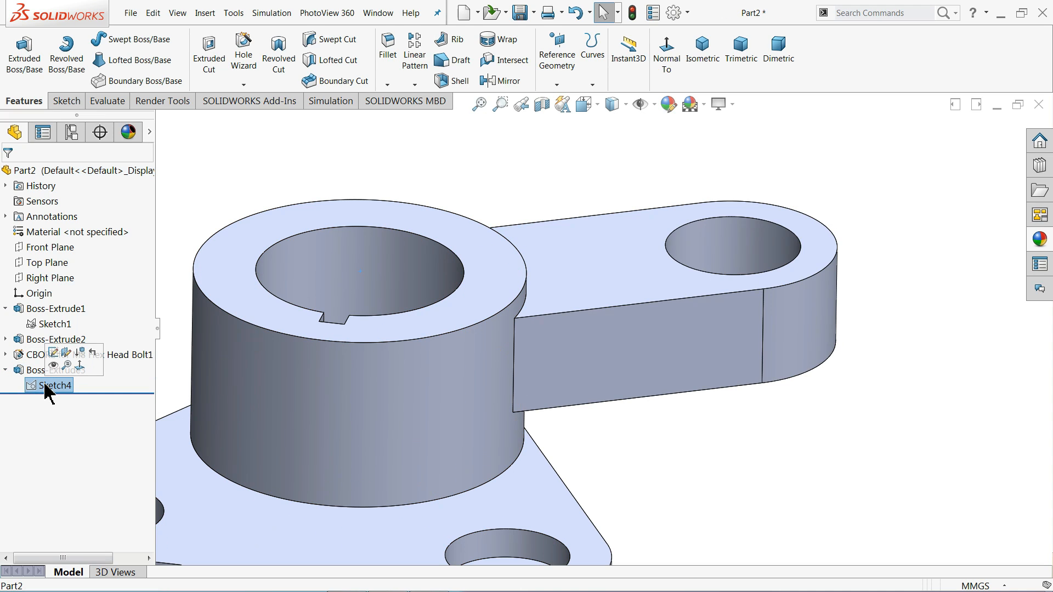
left_click(25, 52)
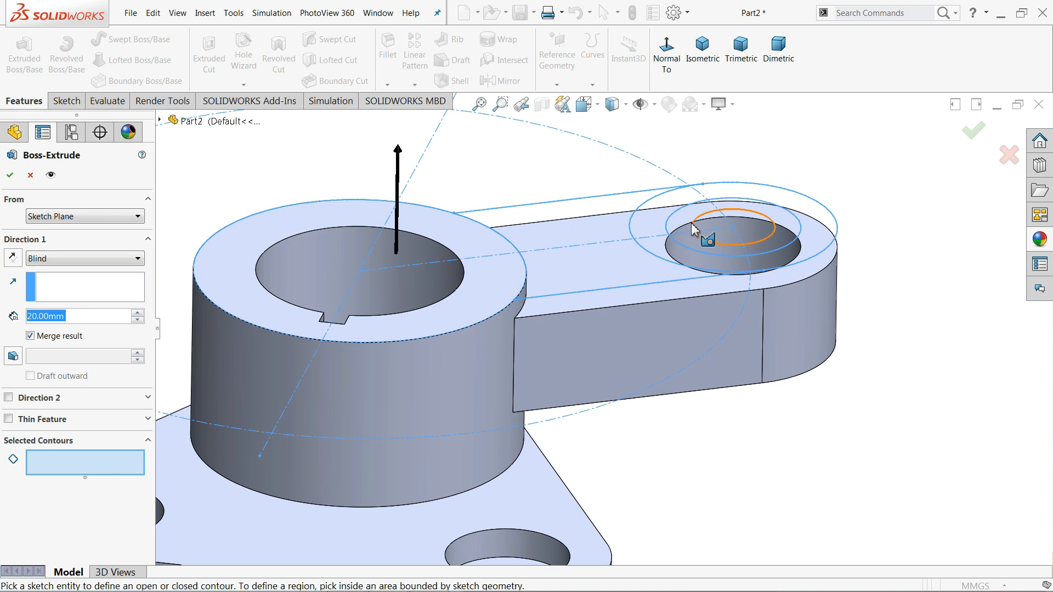
left_click(754, 211)
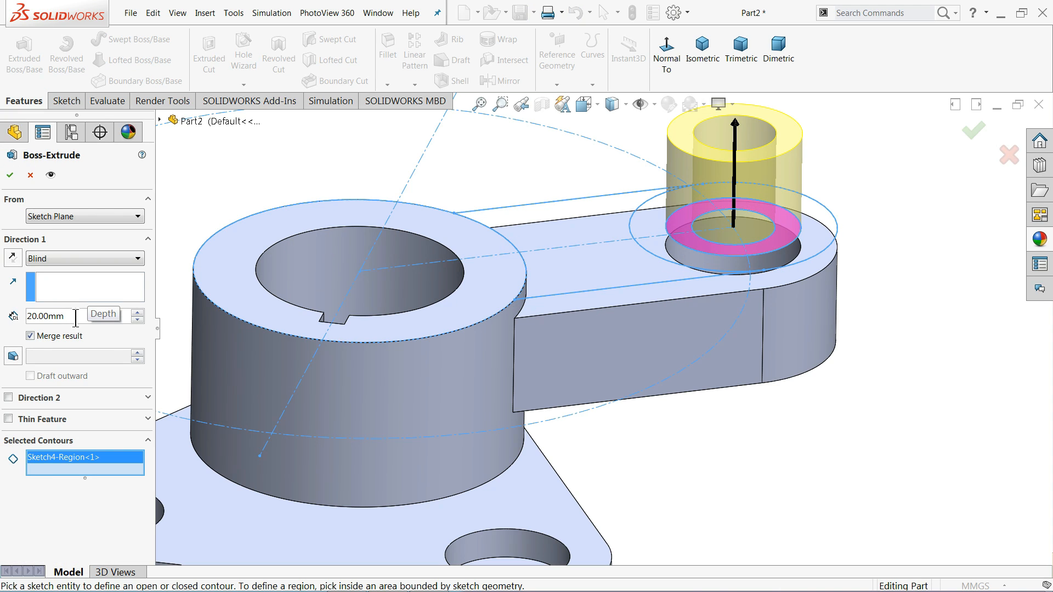
- Set the ring extrusion's blind depth to 24 mm, reverse it to run downward through the arm, and finish the feature
type("24")
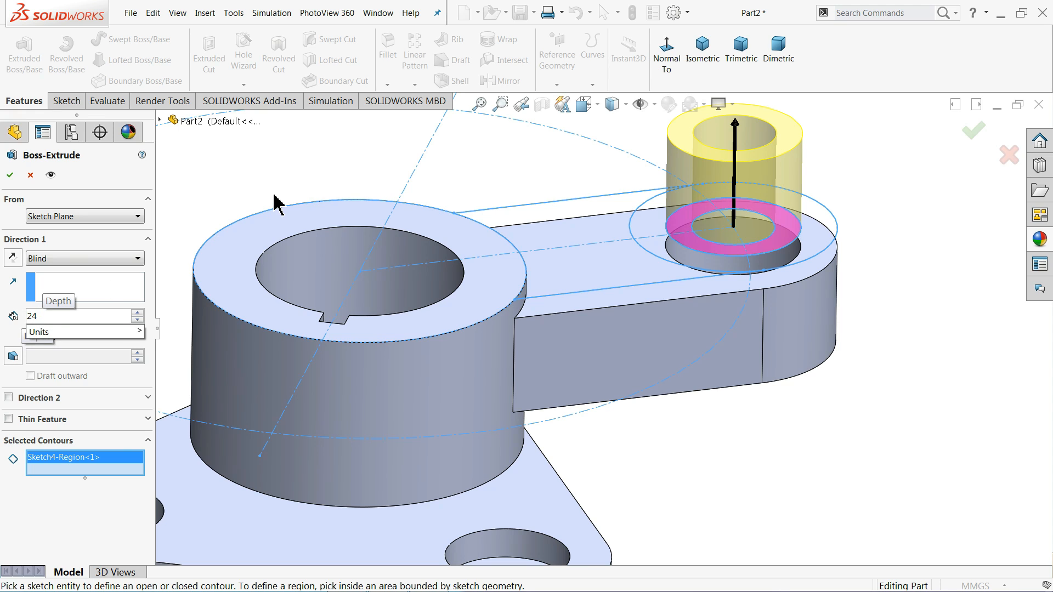
key("Return")
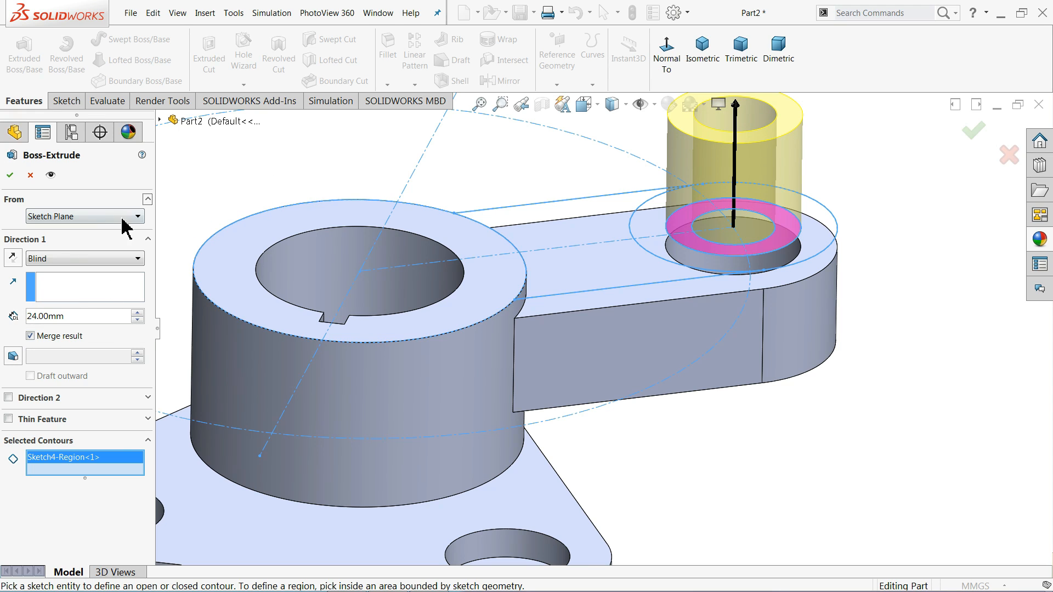
left_click(12, 257)
middle_click_drag(608, 436, 645, 417)
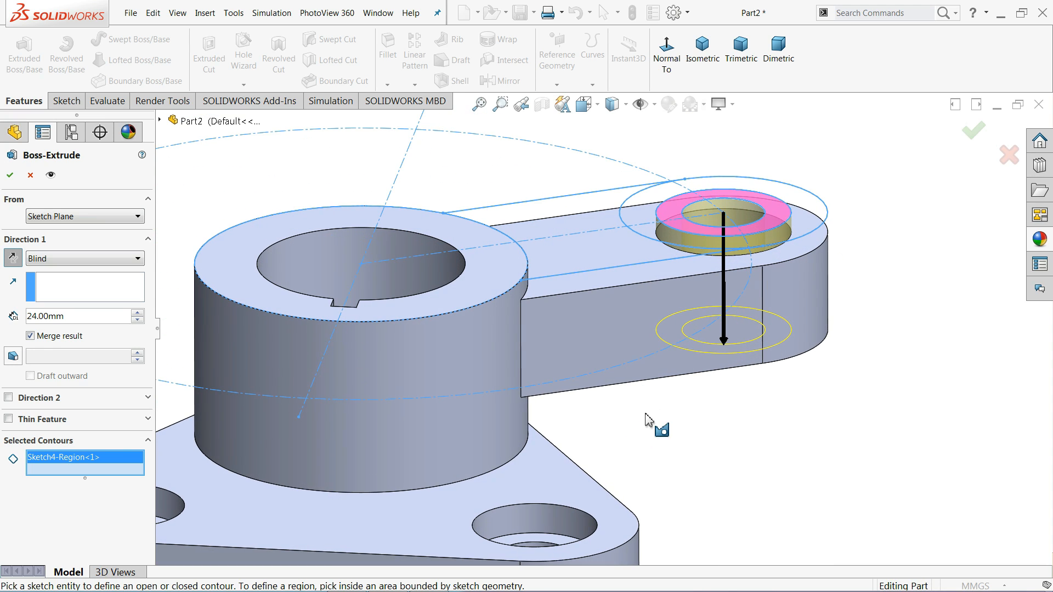
left_click(10, 175)
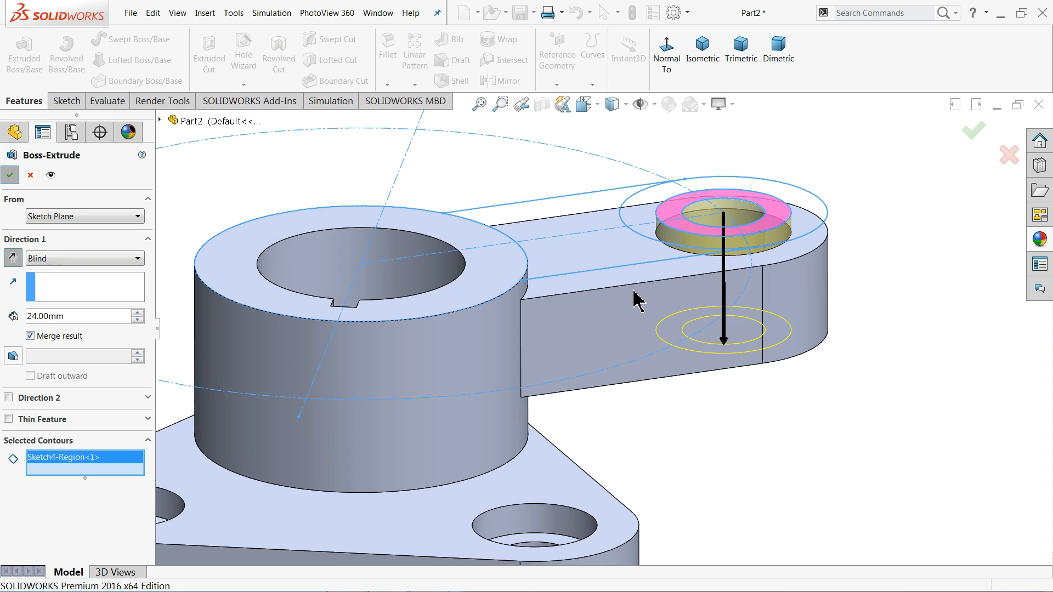
- Start a circular pattern with the arm extrusion and its ring boss extrusion as the features to repeat
scroll(708, 378, "up", 3)
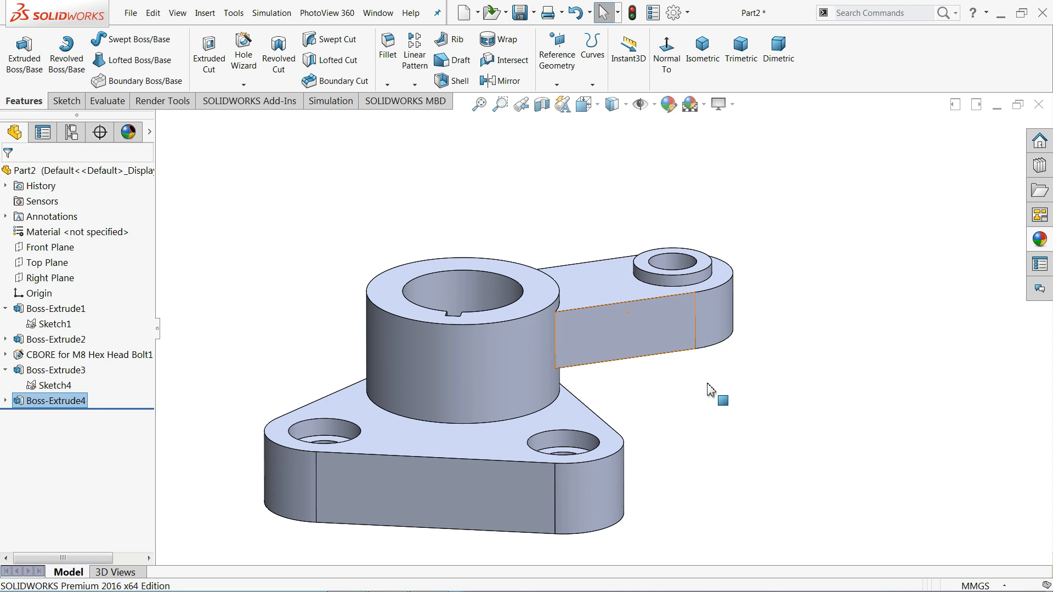
middle_click_drag(707, 387, 696, 423)
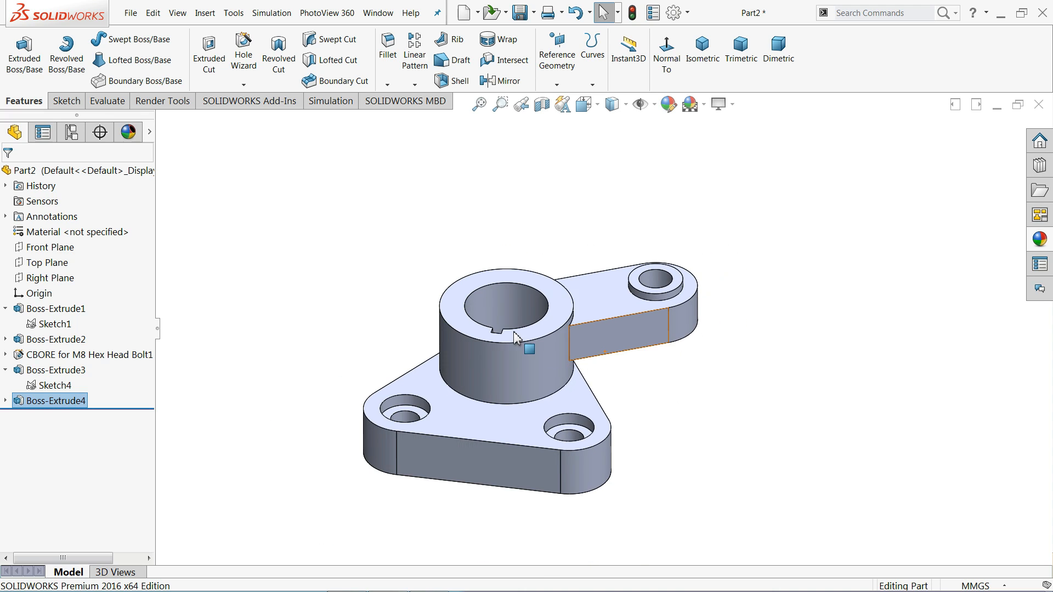
scroll(515, 337, "down", 2)
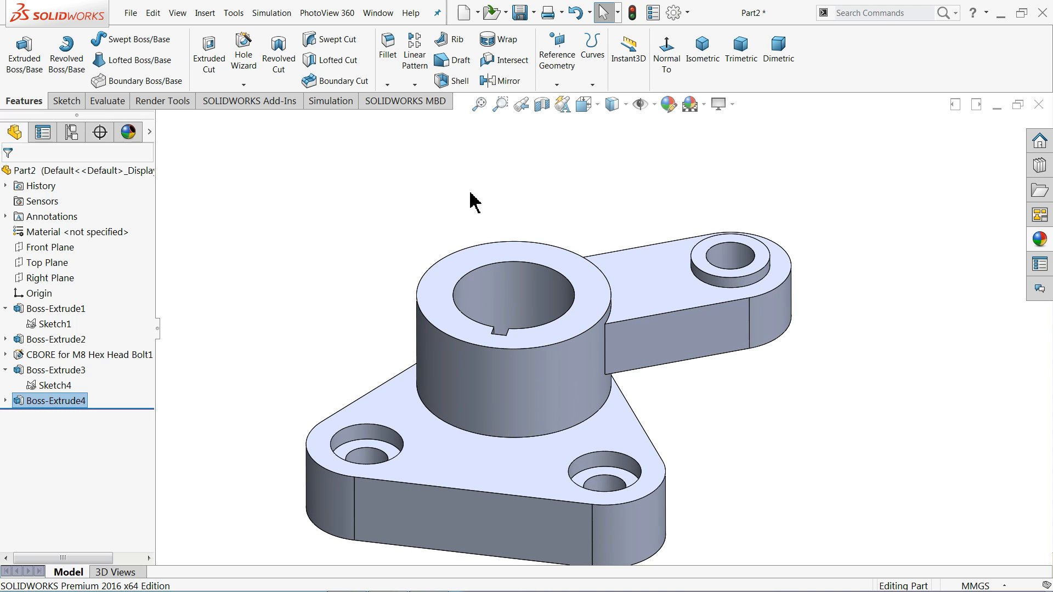
left_click(414, 84)
left_click(442, 115)
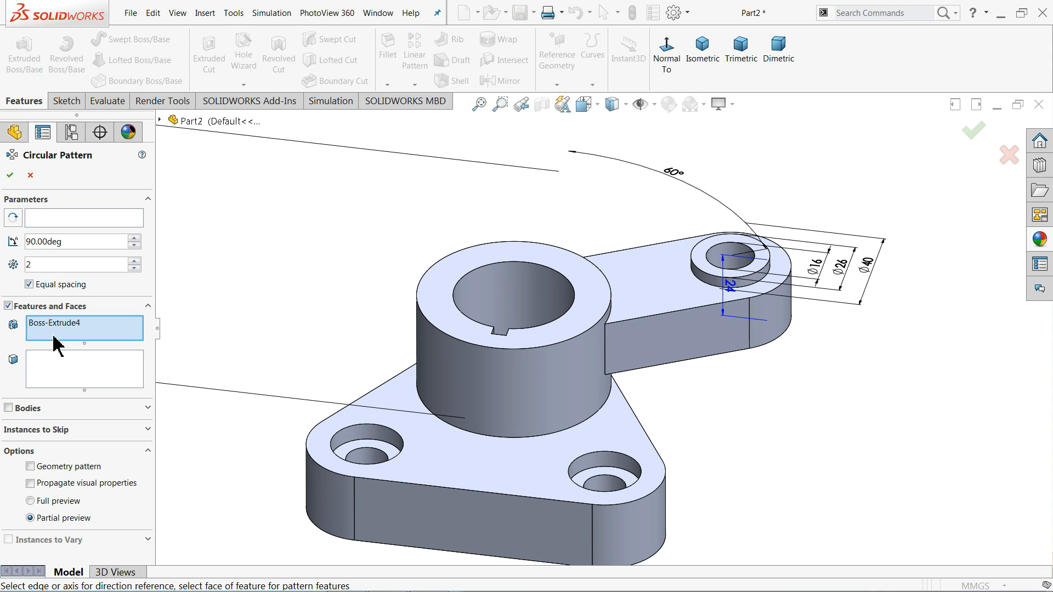
left_click(159, 120)
left_click(219, 307)
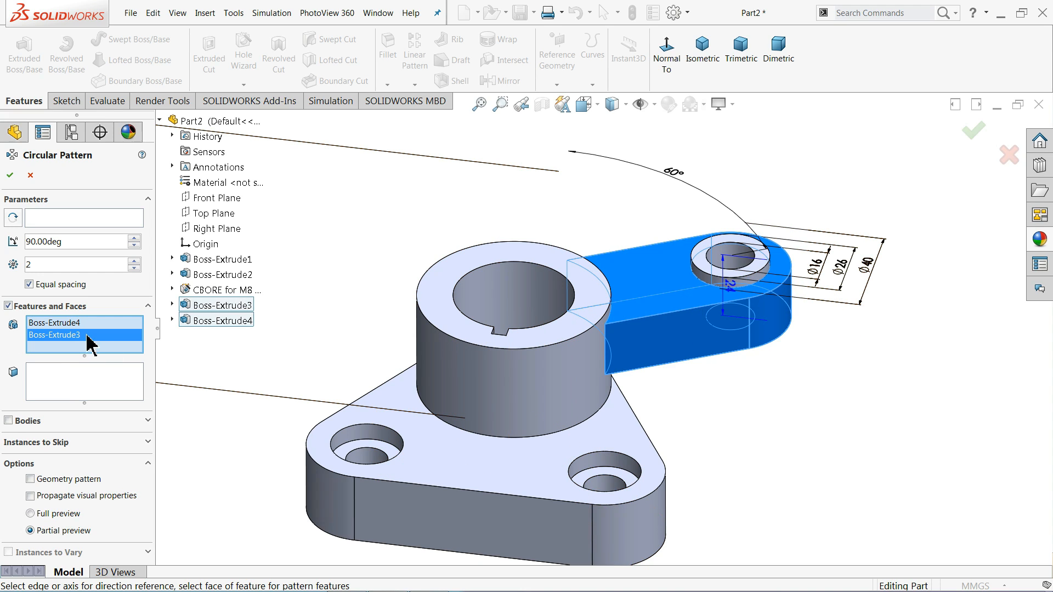
left_click(65, 324)
left_click(64, 338)
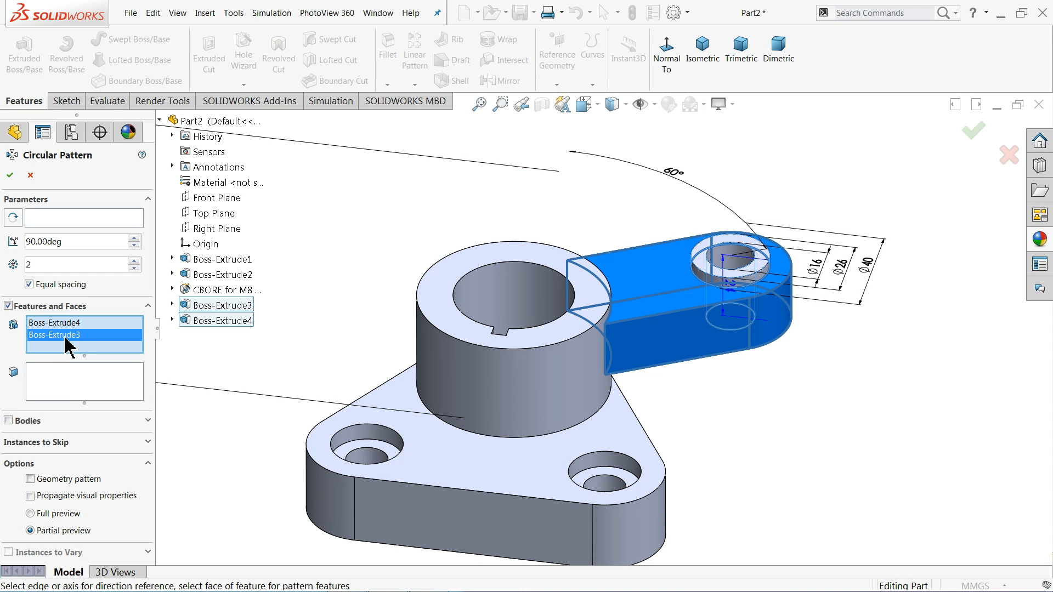
- Pattern the arm around the hub's outer cylindrical face with 3 equally spaced instances over 360 degrees
left_click(60, 216)
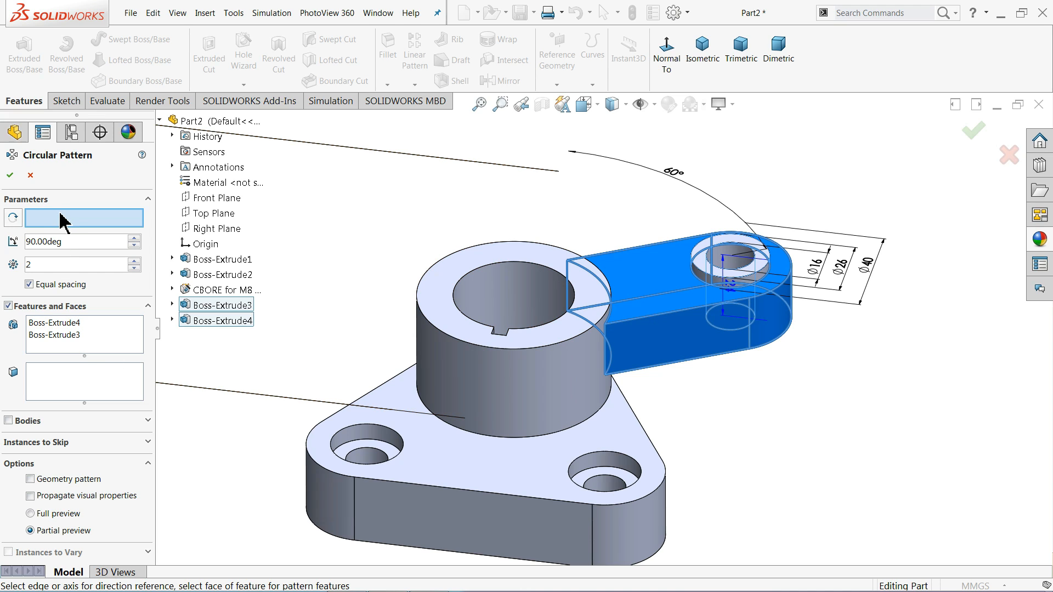
left_click(538, 376)
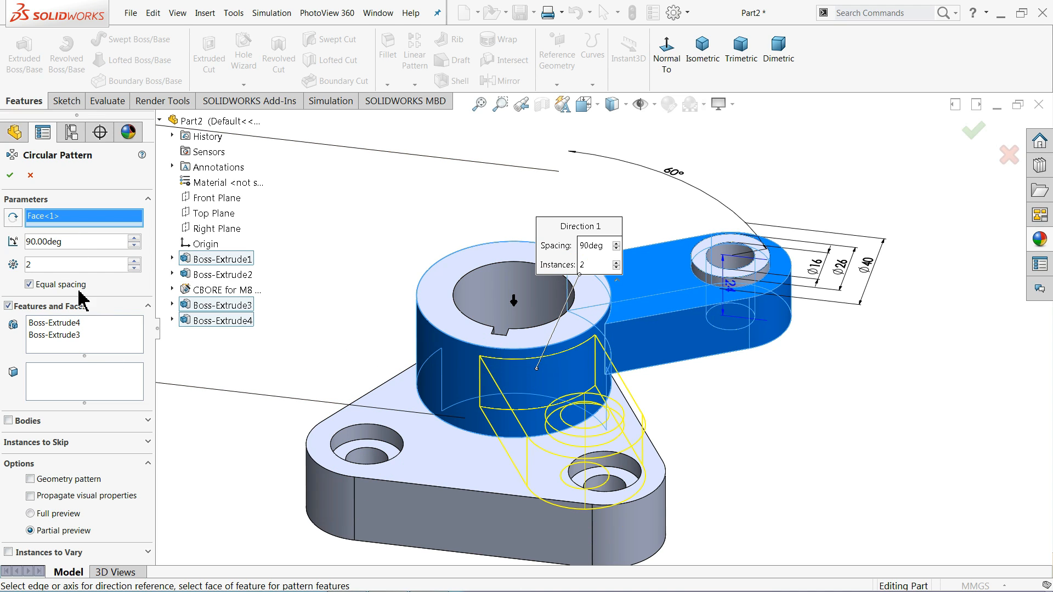
left_click(134, 261)
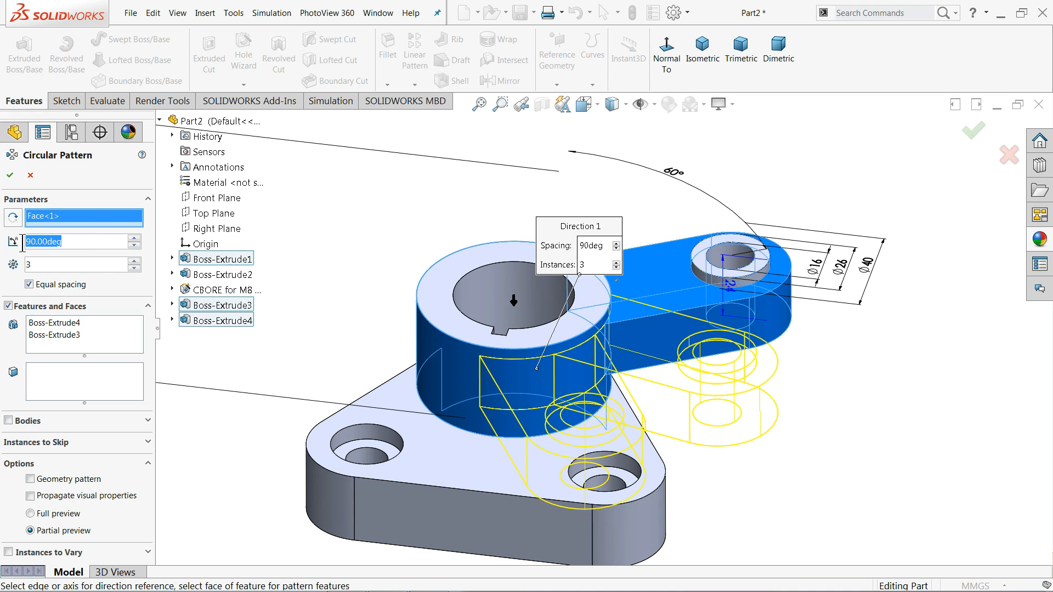
type("360")
key("Return")
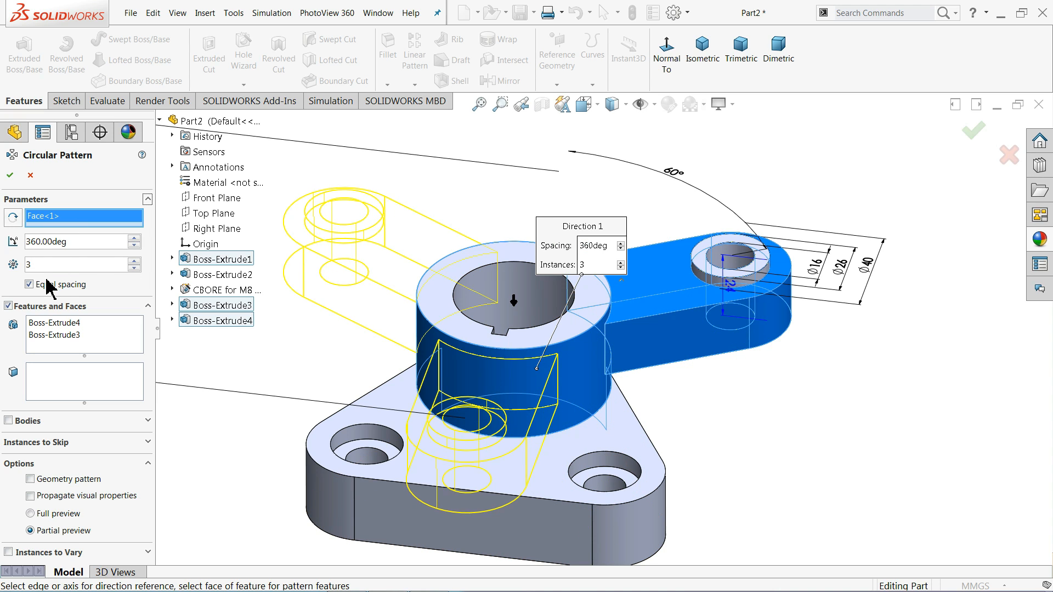
scroll(357, 308, "up", 2)
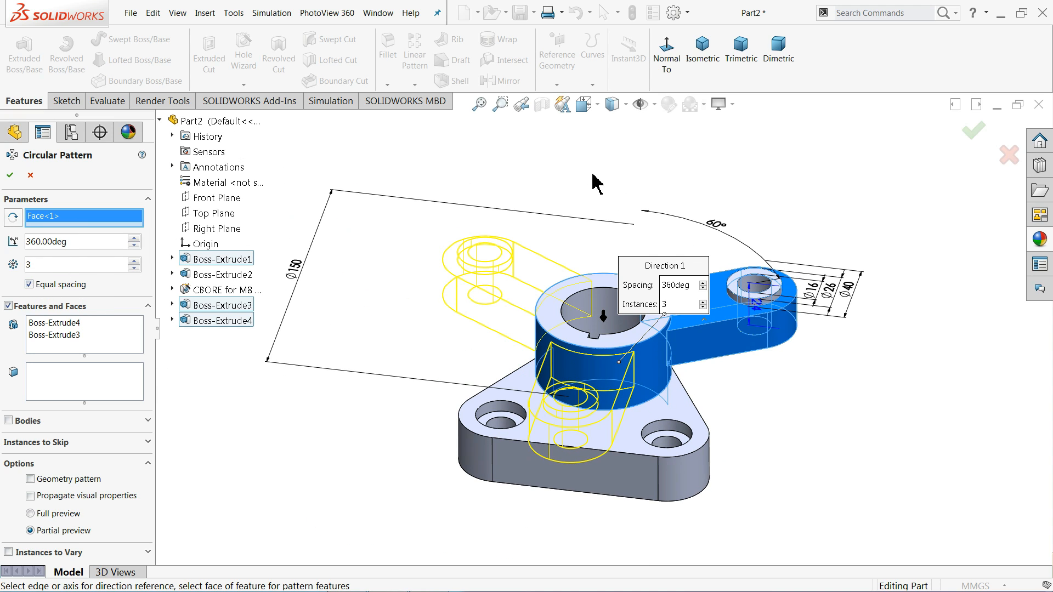
mouse_move(592, 176)
middle_mouse_down()
mouse_move(489, 278)
mouse_move(612, 254)
mouse_move(618, 139)
mouse_move(607, 188)
mouse_move(589, 190)
middle_mouse_up()
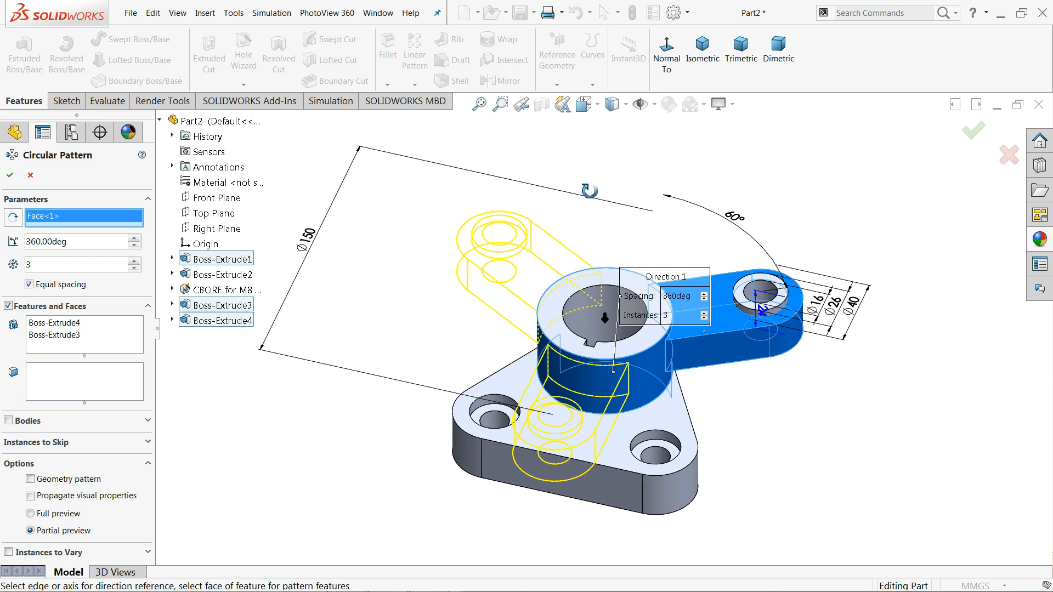
left_click(10, 174)
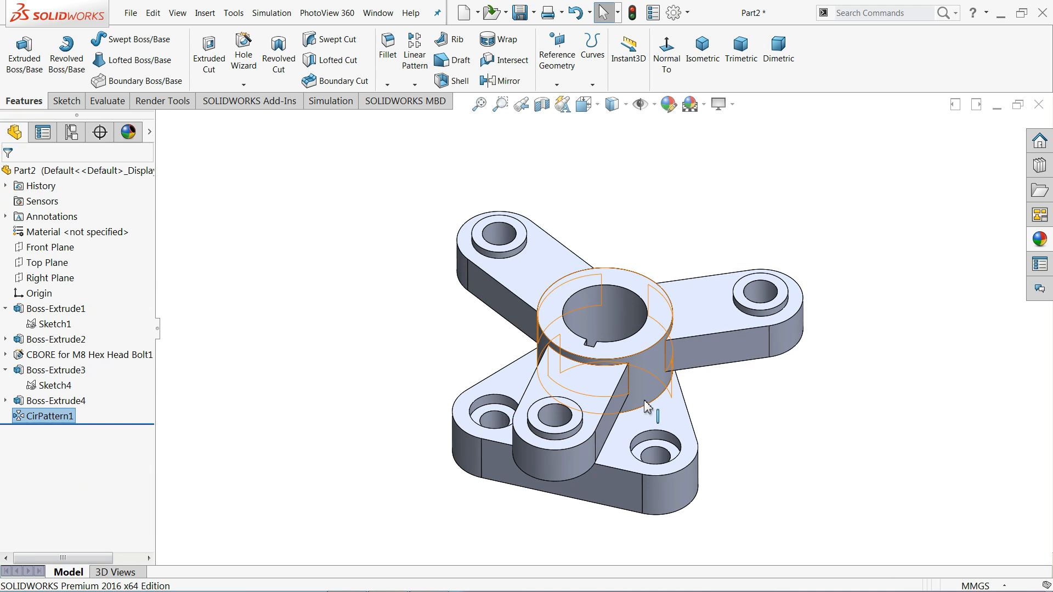
- Start a 2 mm fillet on the edges where the three ring bosses meet the top faces of the arms
middle_click_drag(645, 405, 790, 412)
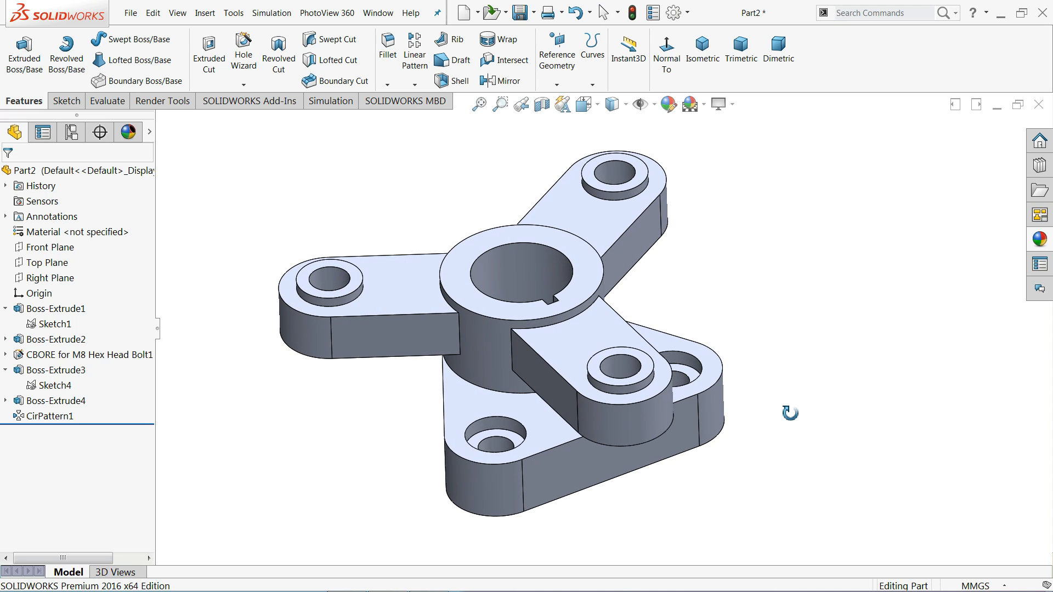
key("Escape")
scroll(516, 416, "down", 2)
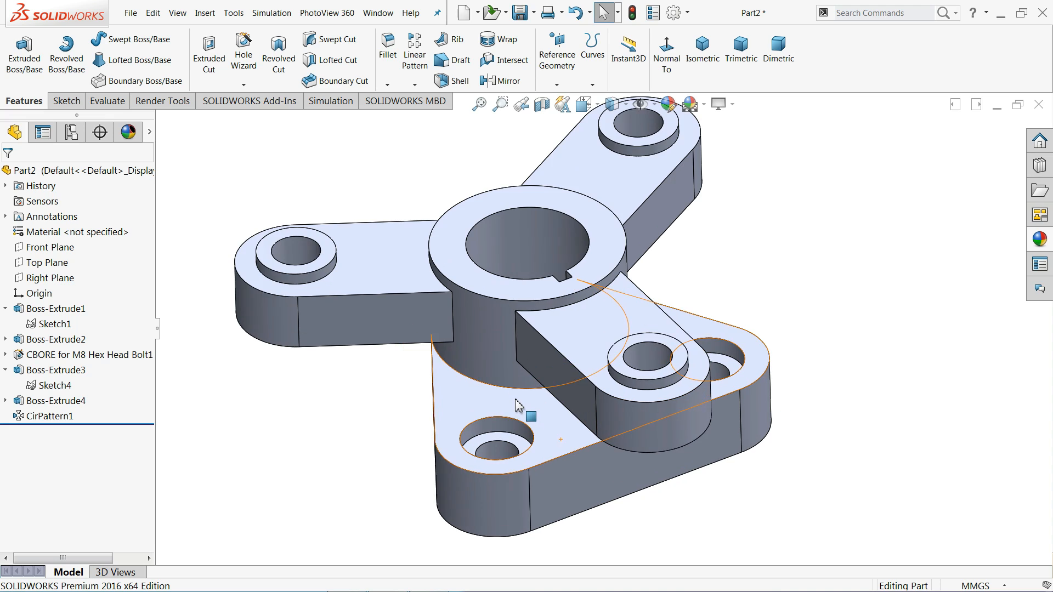
scroll(446, 334, "up", 1)
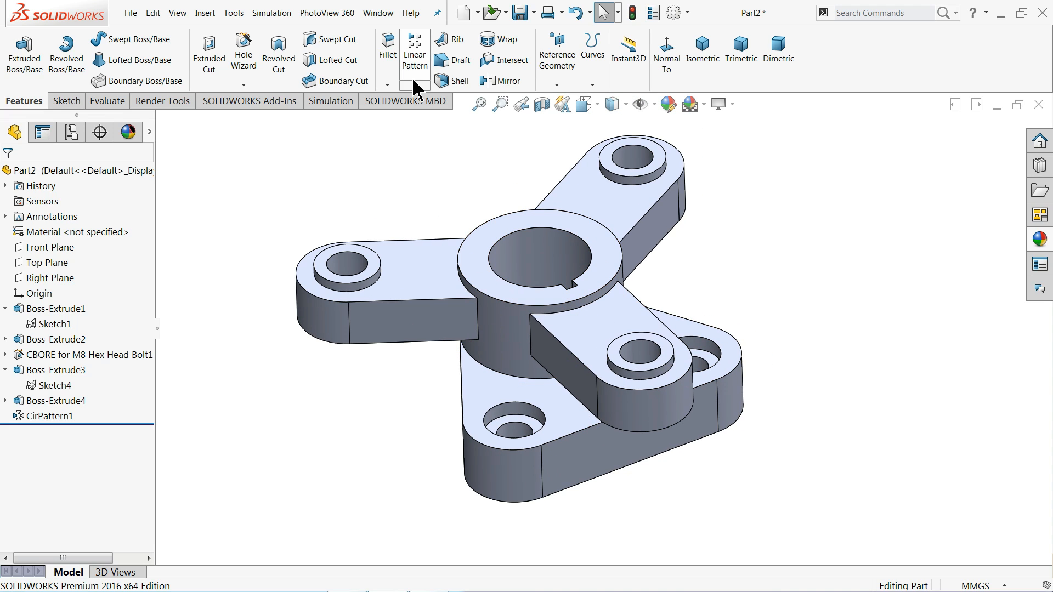
left_click(390, 60)
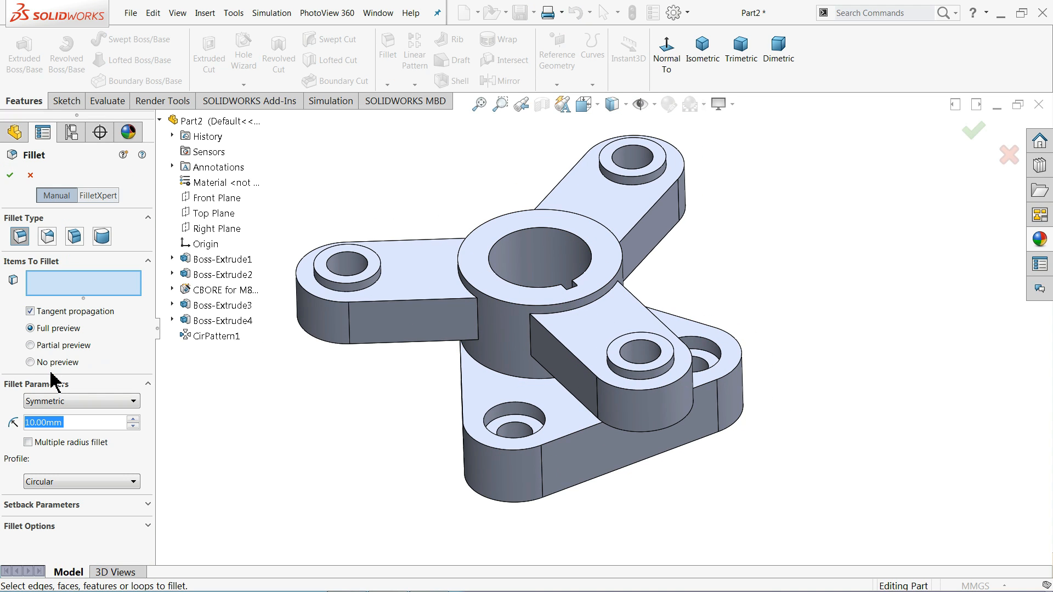
type("2")
key("Return")
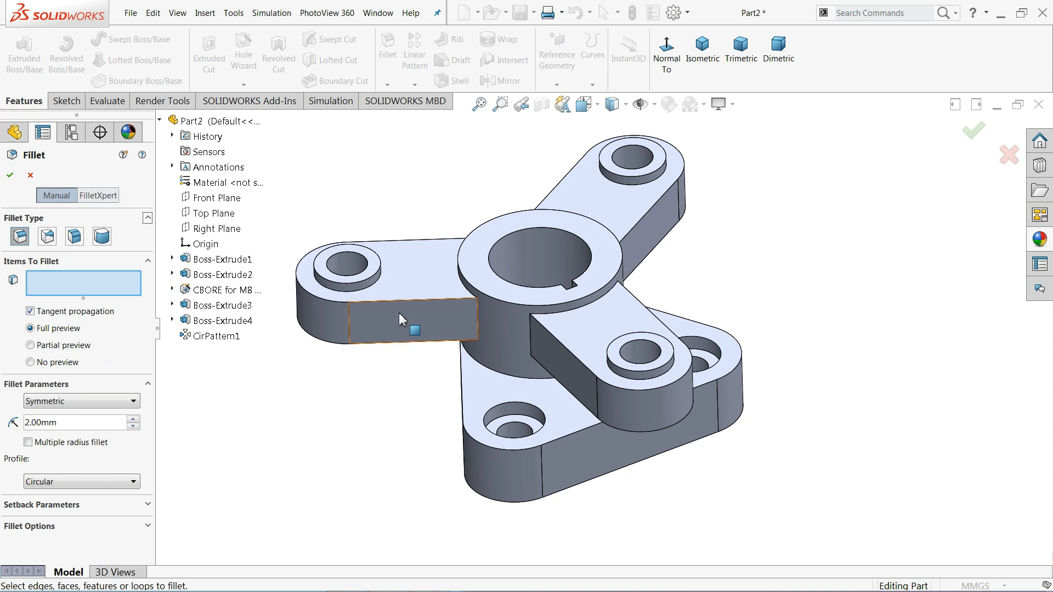
left_click(368, 288)
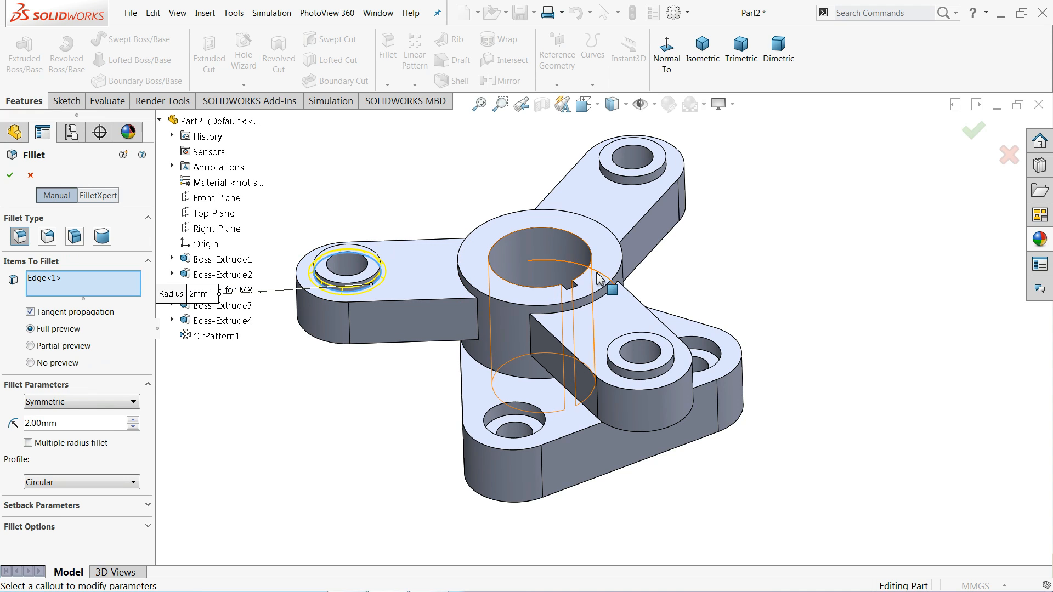
left_click(650, 189)
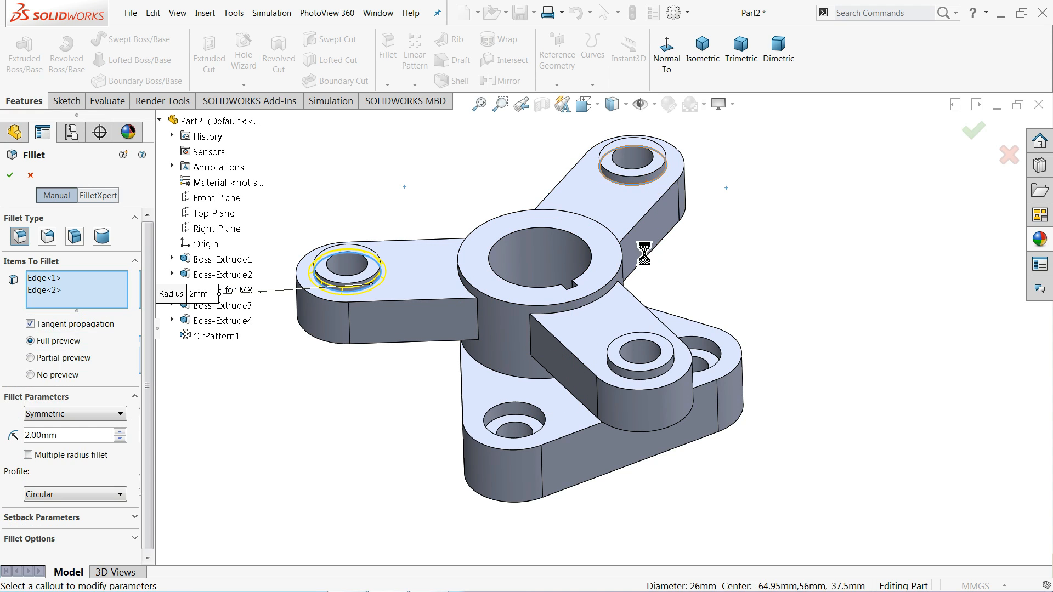
left_click(650, 381)
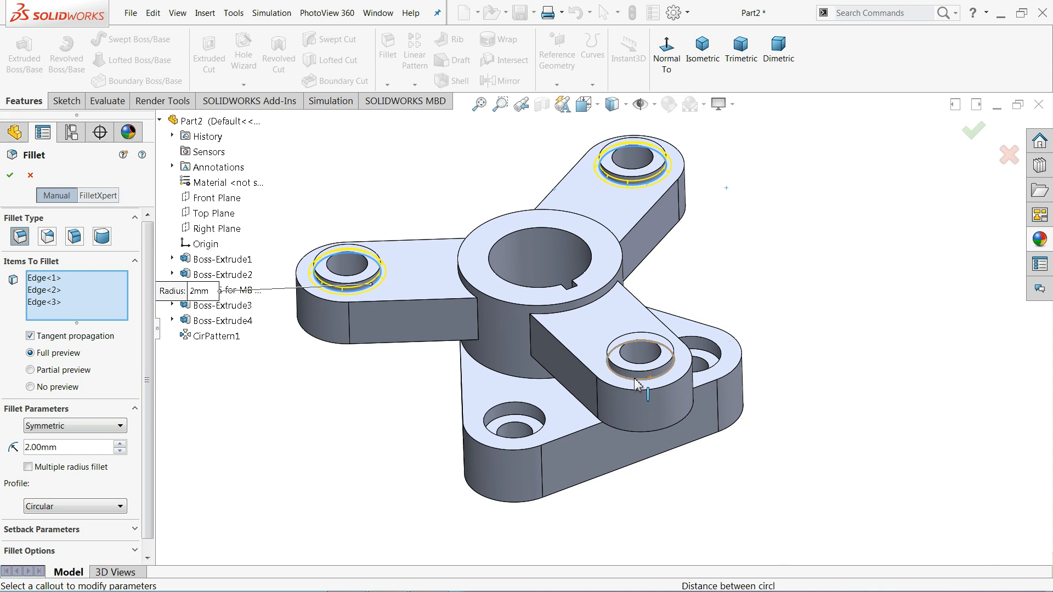
- Add the three hub-to-arm top edges and the edge where the hub meets the base to the fillet, and finish it
left_click(578, 313)
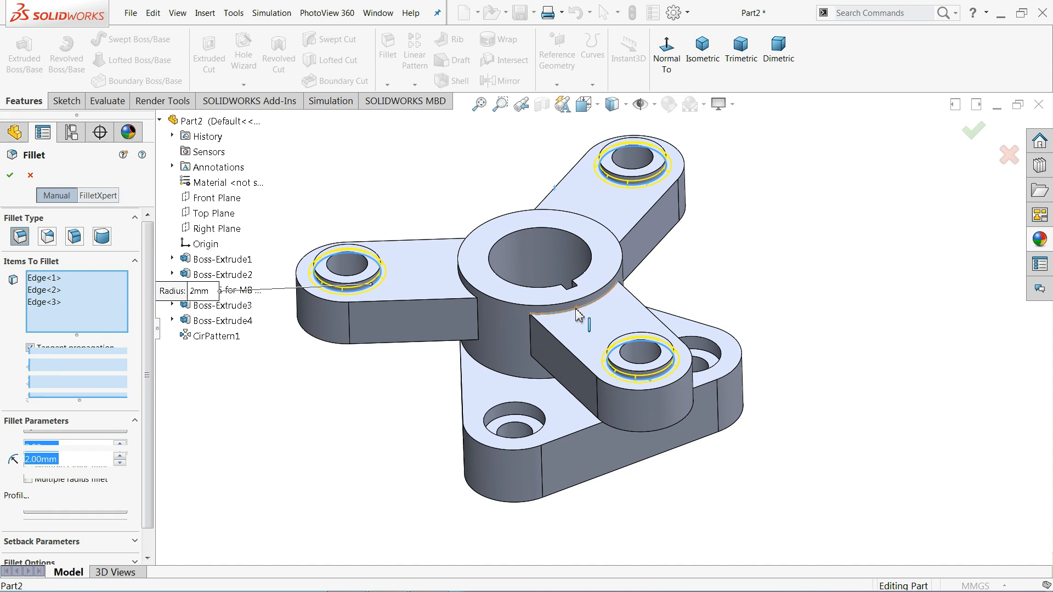
left_click(534, 381)
middle_click_drag(422, 393, 562, 345)
scroll(560, 345, "down", 5)
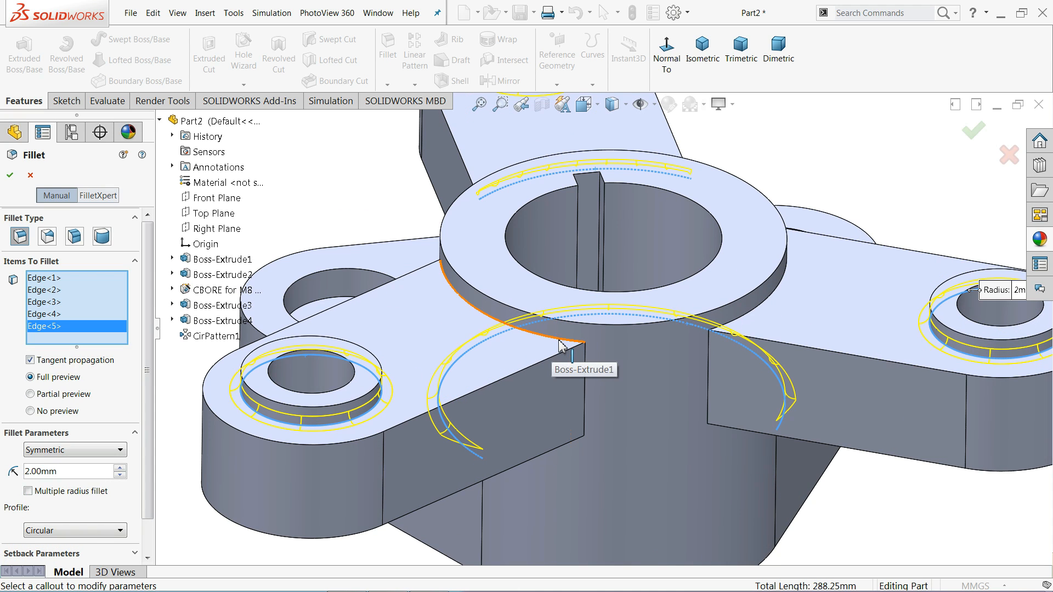
left_click(562, 344)
left_click(748, 320)
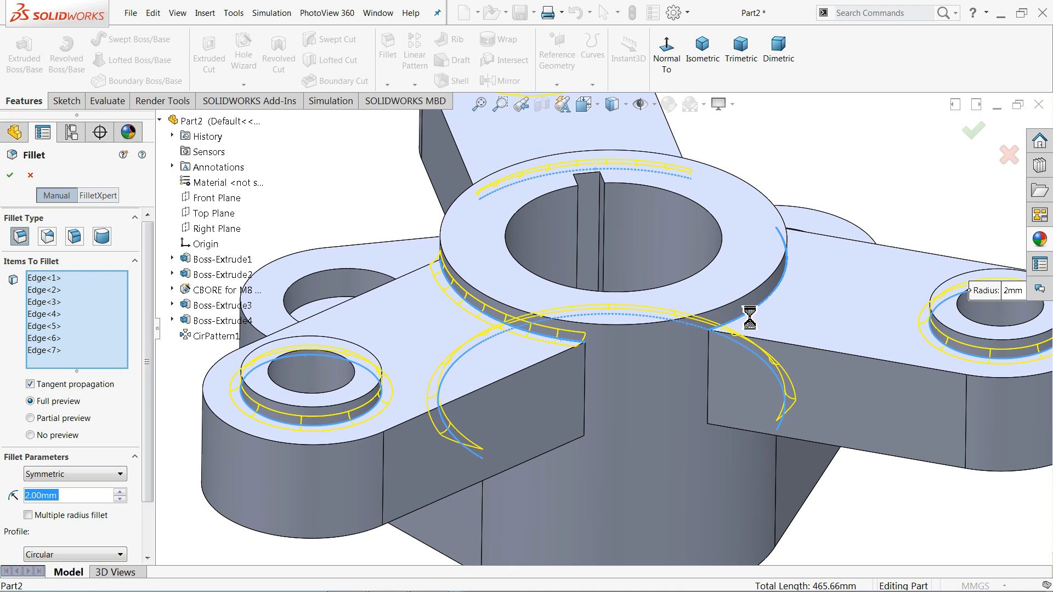
scroll(607, 363, "up", 5)
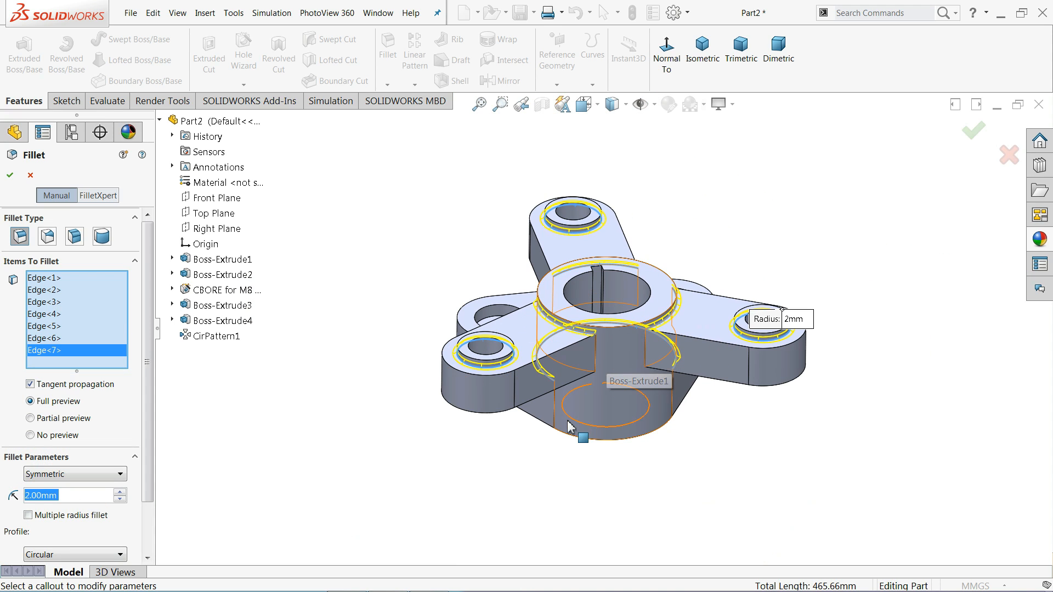
left_click(10, 176)
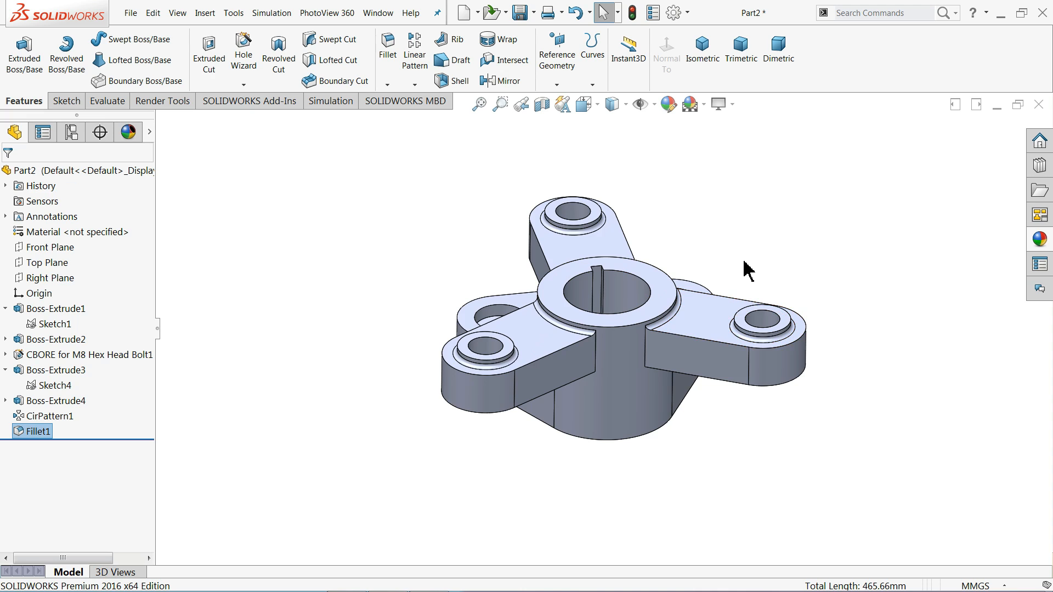
middle_click_drag(745, 266, 560, 326)
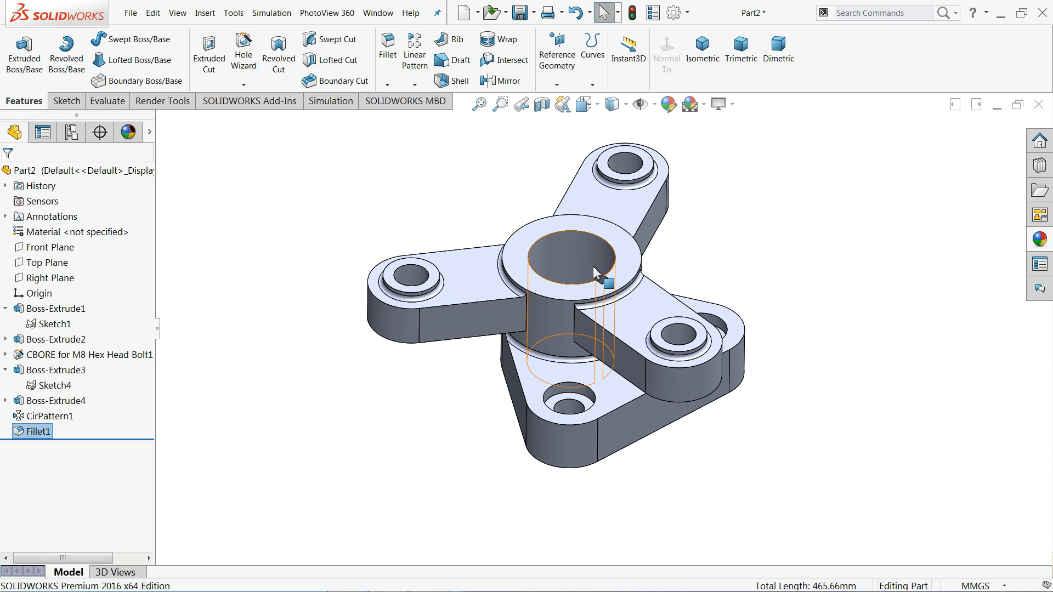
- Select the whole part and turn on RealView Graphics for the model display
scroll(605, 263, "down", 2)
mouse_move(701, 280)
middle_mouse_down()
mouse_move(692, 256)
mouse_move(700, 269)
middle_mouse_up()
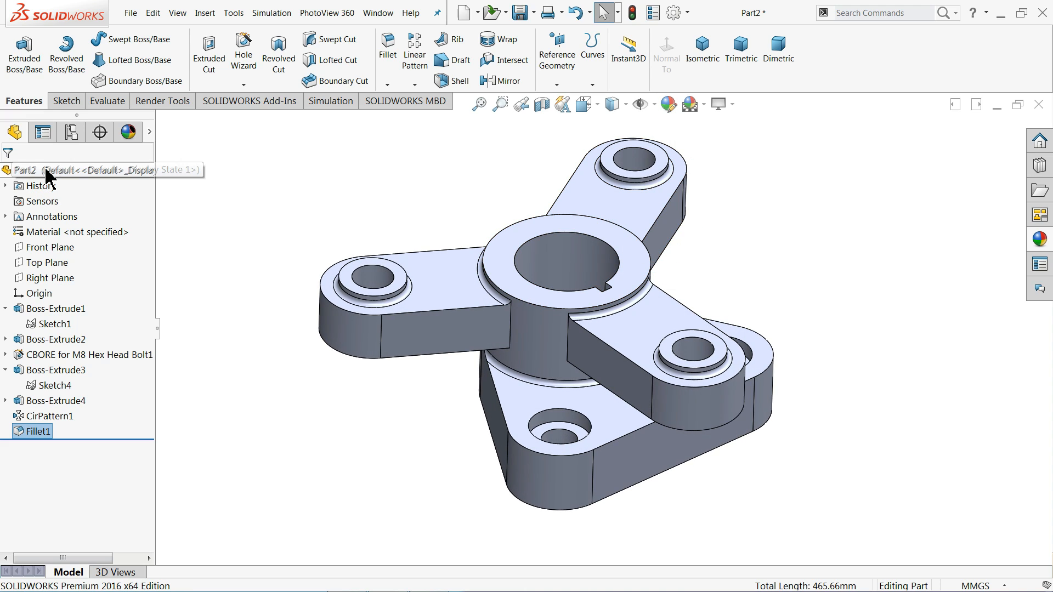
left_click(200, 174)
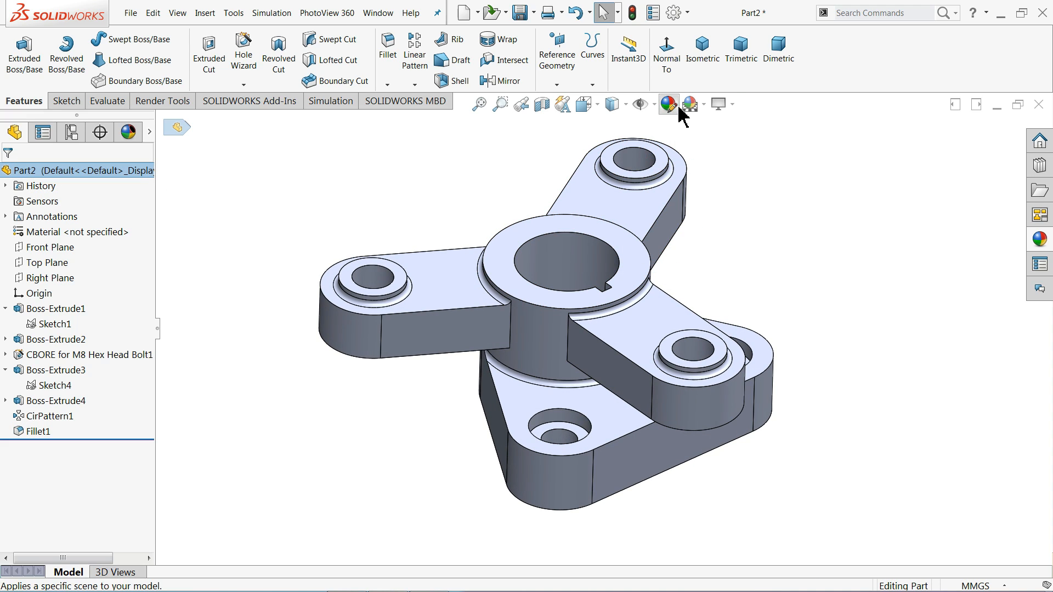
left_click(731, 106)
left_click(736, 124)
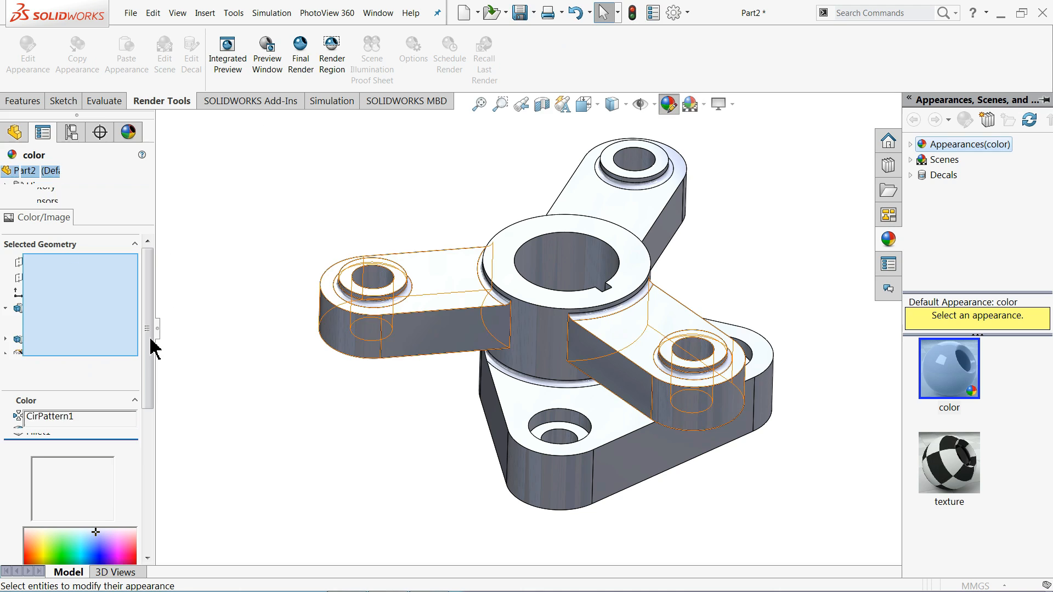
- Apply a blue colour appearance to the whole part, starting from the teal swatch and adjusting it to RGB 0, 153, 225
scroll(147, 400, "down", 5)
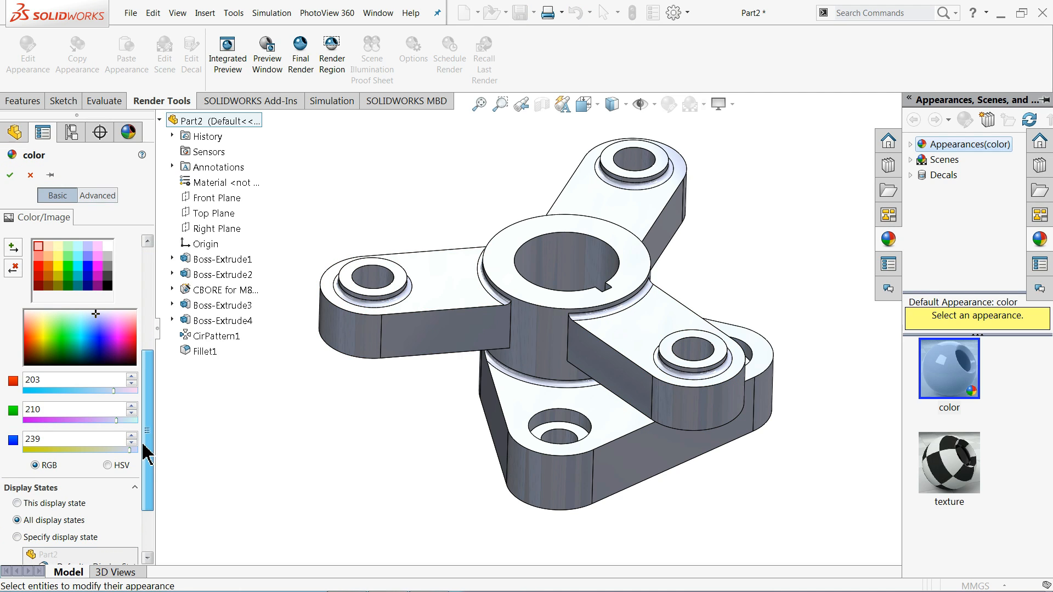
left_click(84, 285)
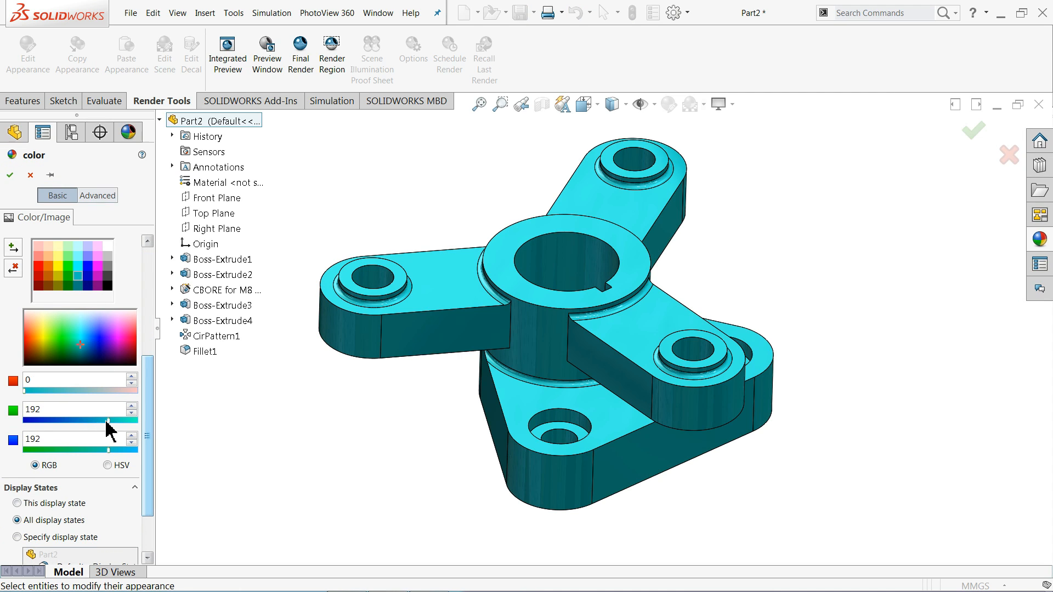
left_click_drag(95, 421, 91, 421)
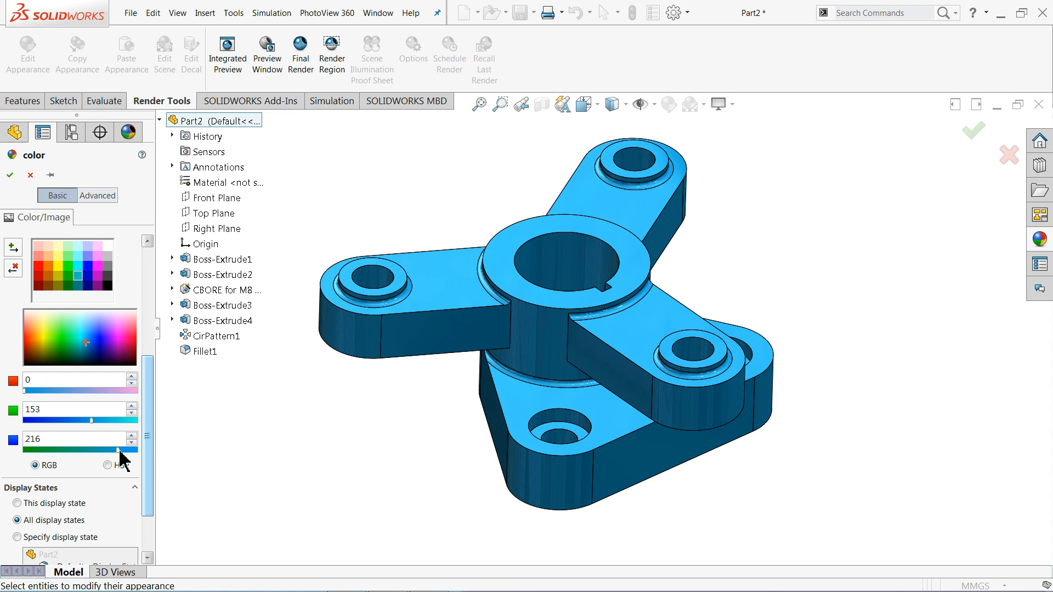
left_click_drag(124, 451, 125, 451)
middle_click_drag(445, 447, 469, 515)
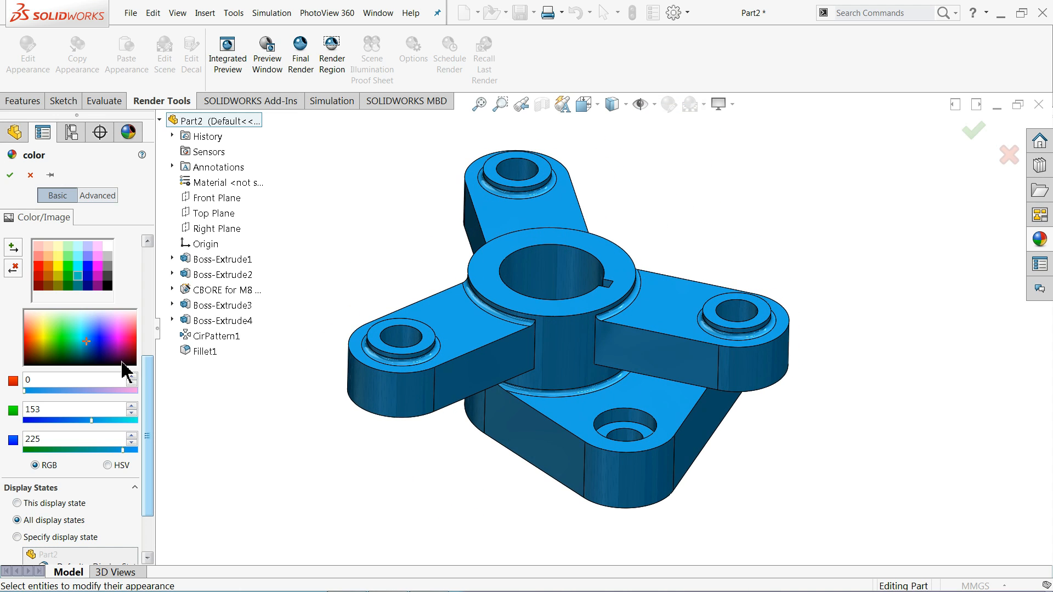
left_click(4, 177)
scroll(466, 333, "up", 3)
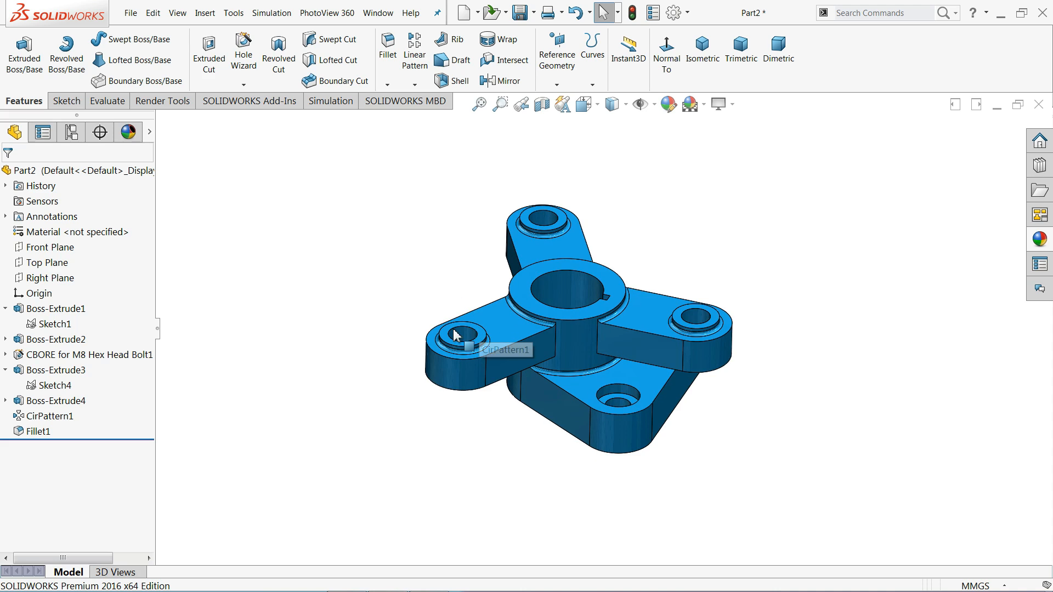
middle_click_drag(384, 310, 397, 348)
scroll(653, 331, "down", 4)
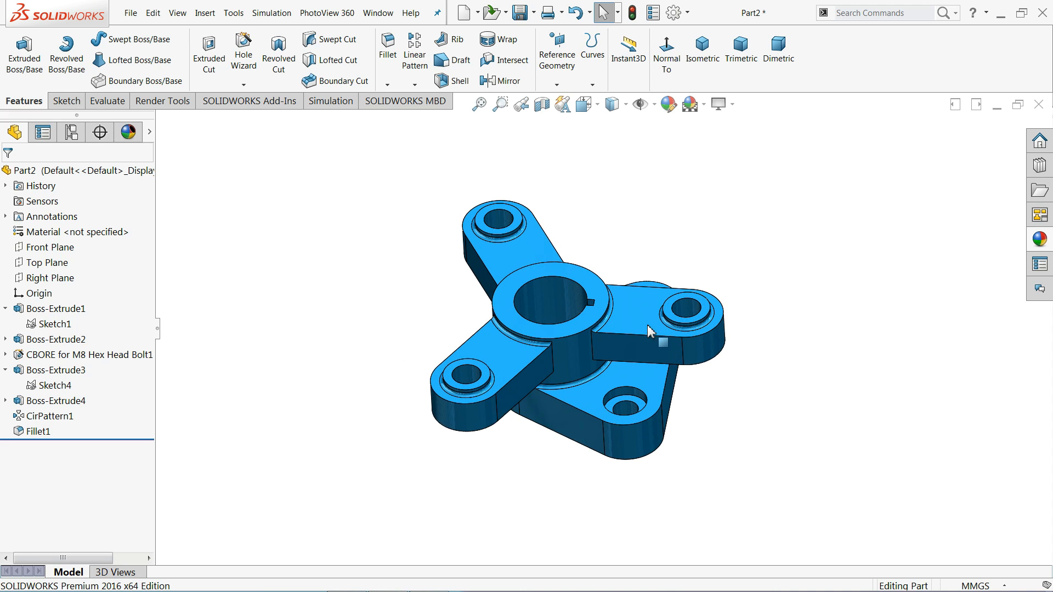
middle_click_drag(585, 359, 557, 312)
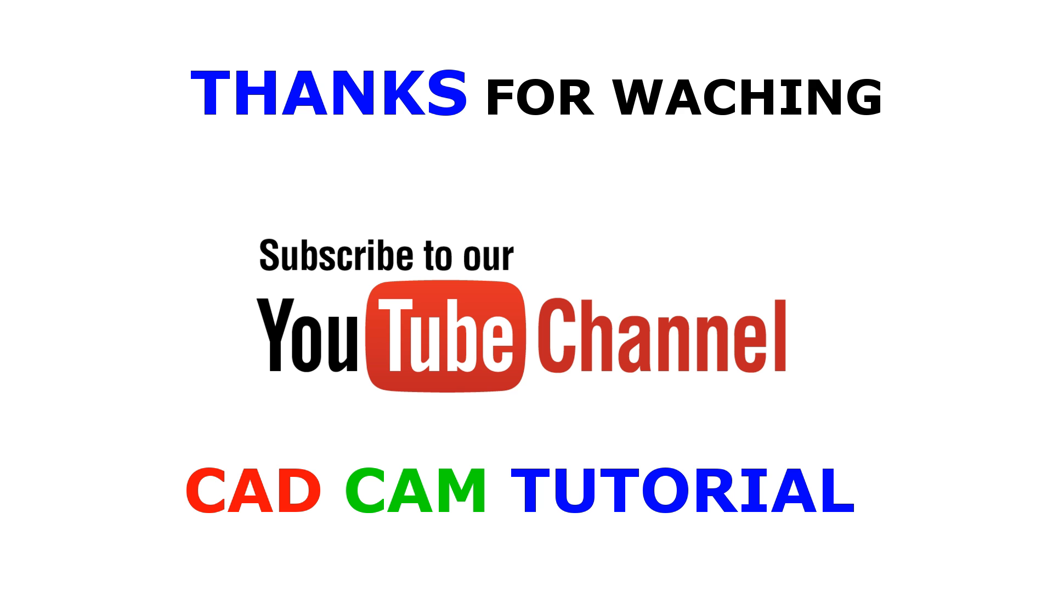